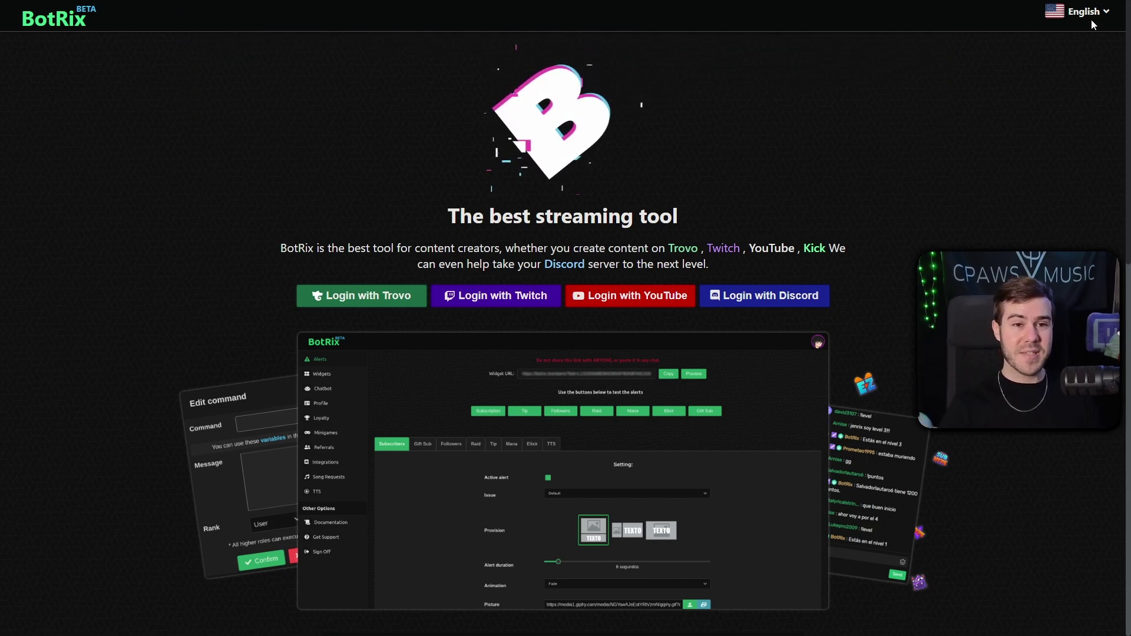
click(1079, 18)
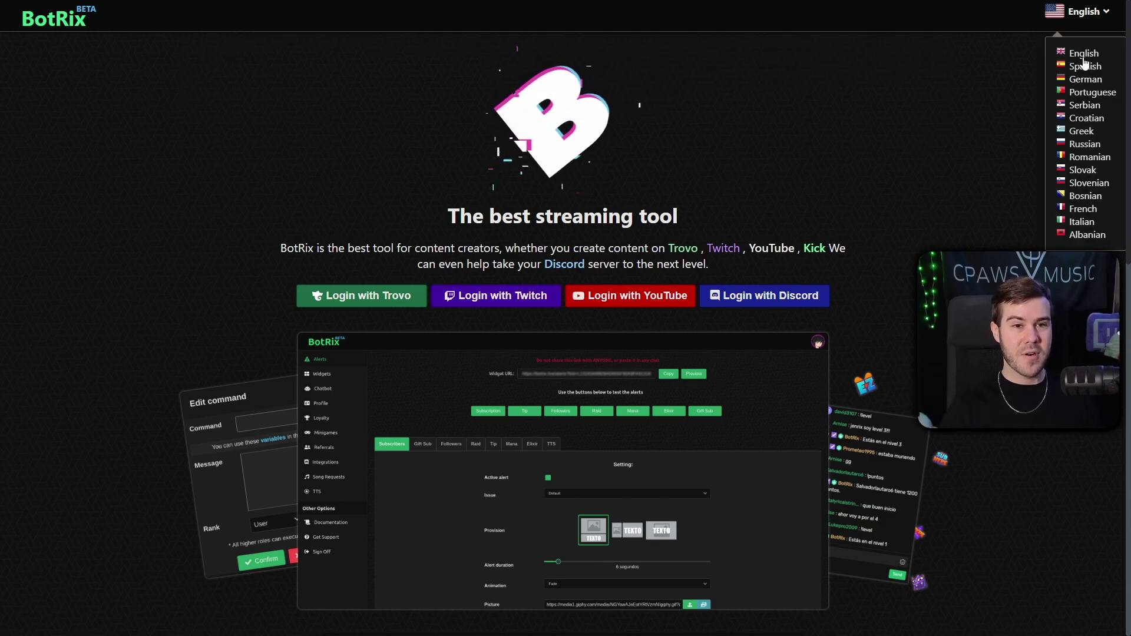
click(927, 150)
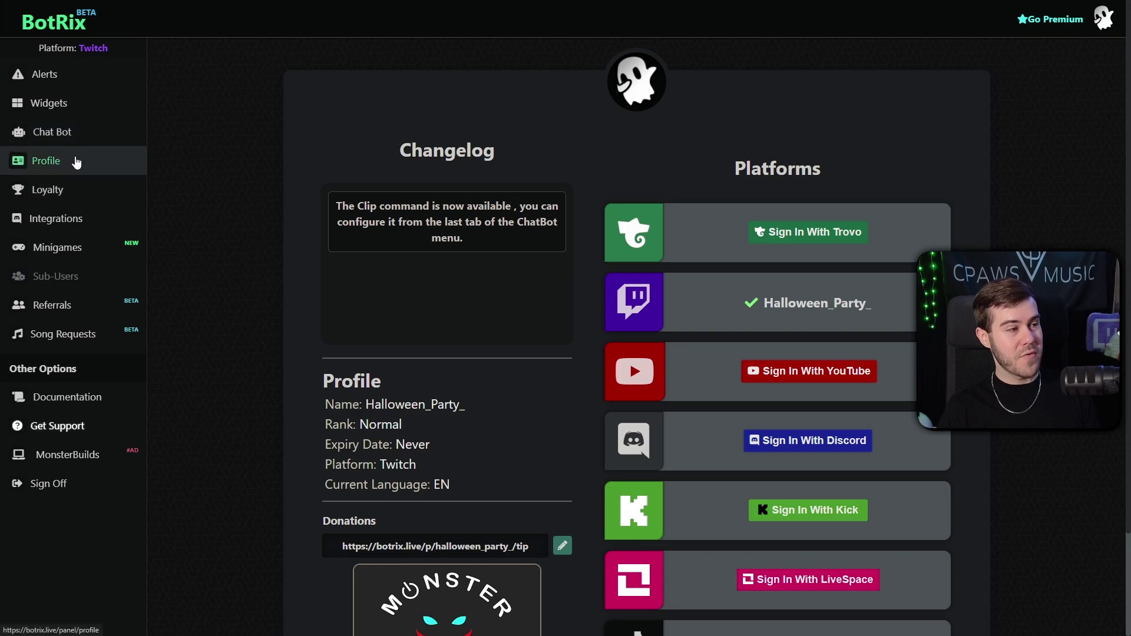
scroll(589, 252, down, 2)
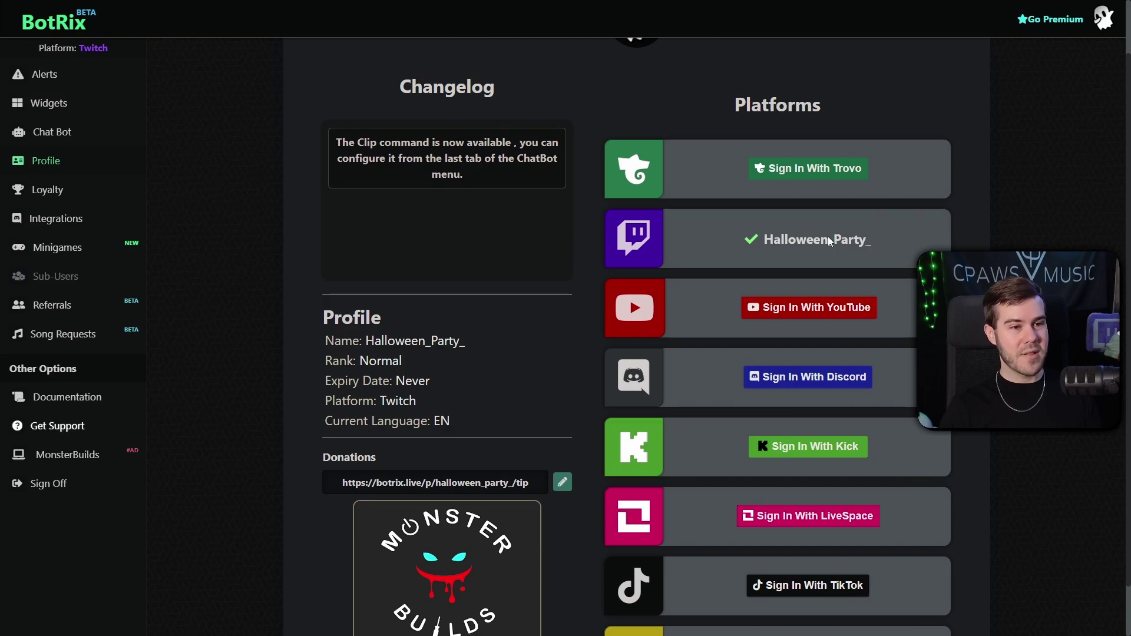
scroll(717, 239, down, 1)
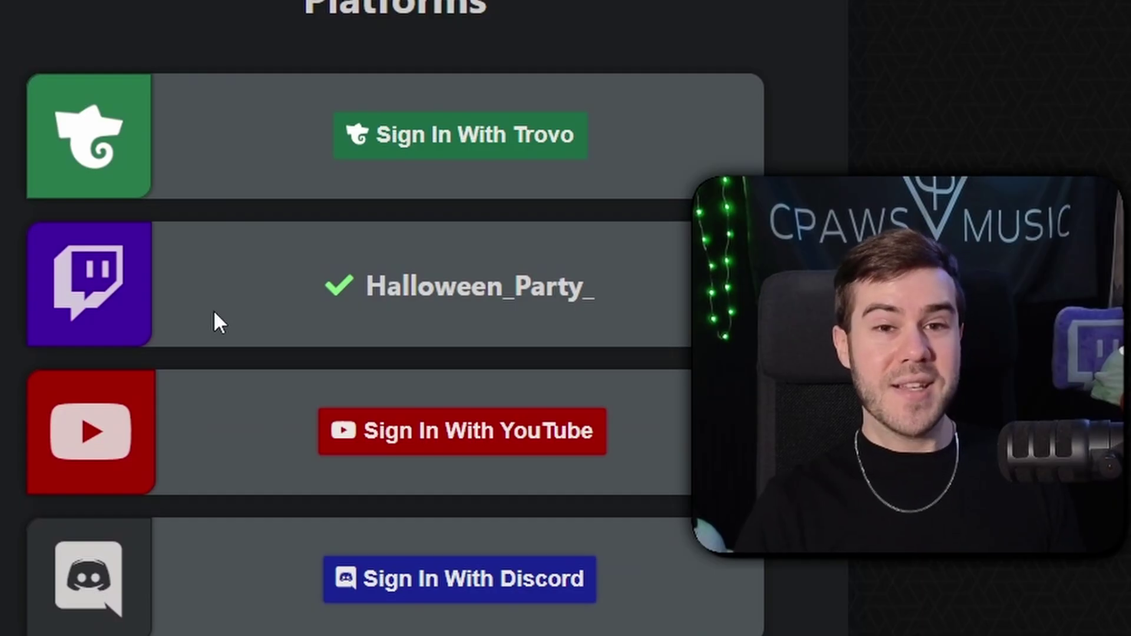
scroll(645, 297, down, 2)
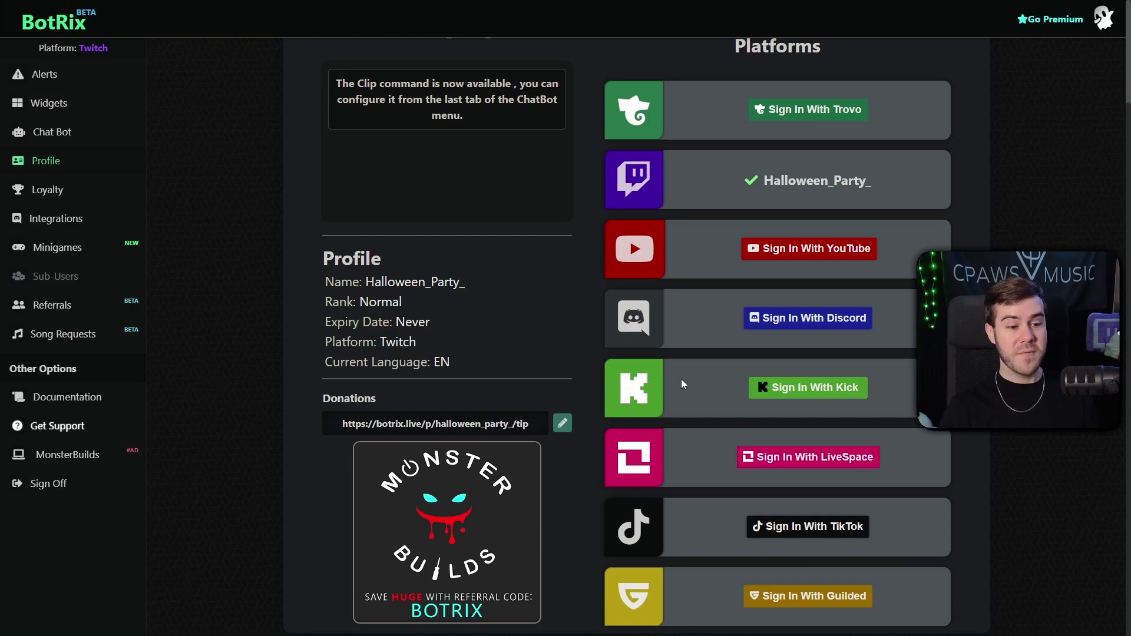
scroll(650, 435, up, 1)
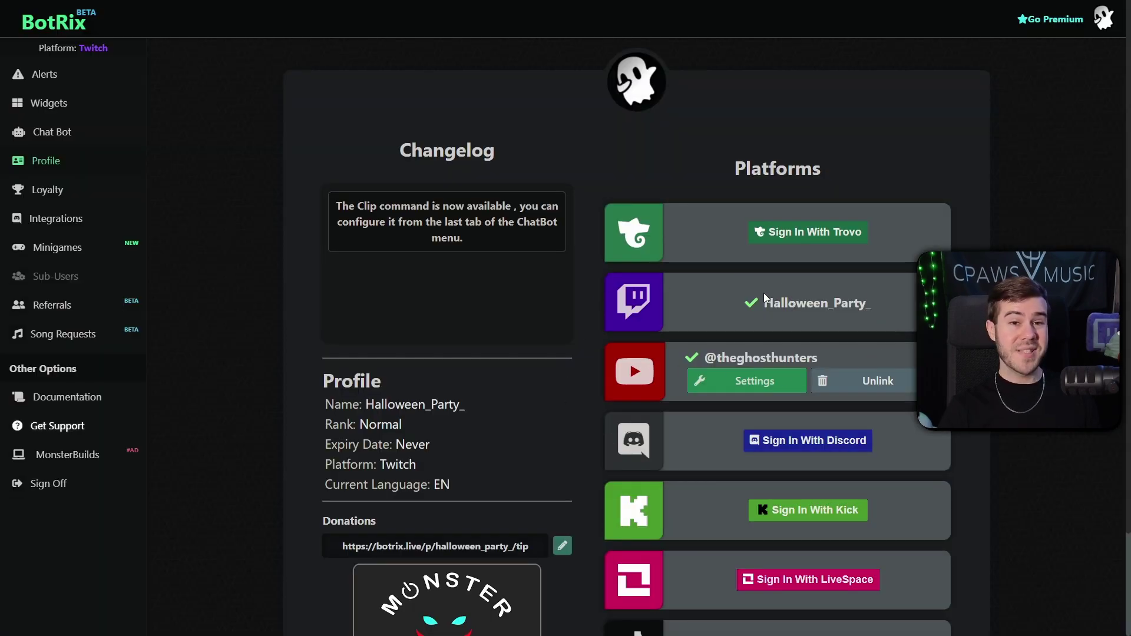
Start linking a Kick account on the profile page and try to submit the username "cpaws music".
scroll(739, 295, down, 2)
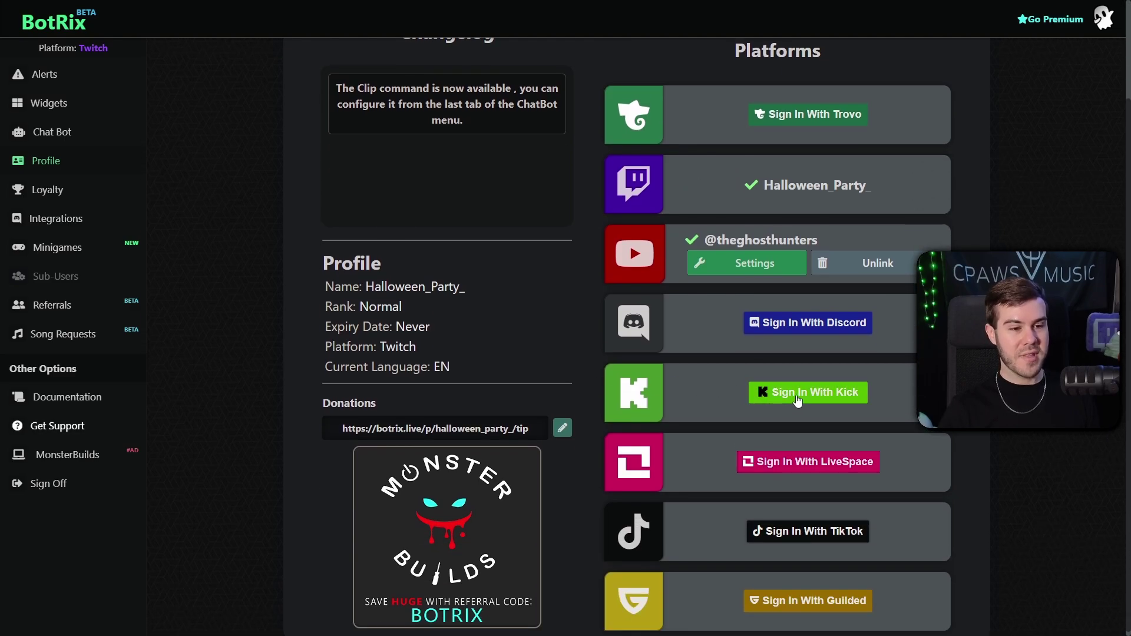
click(804, 401)
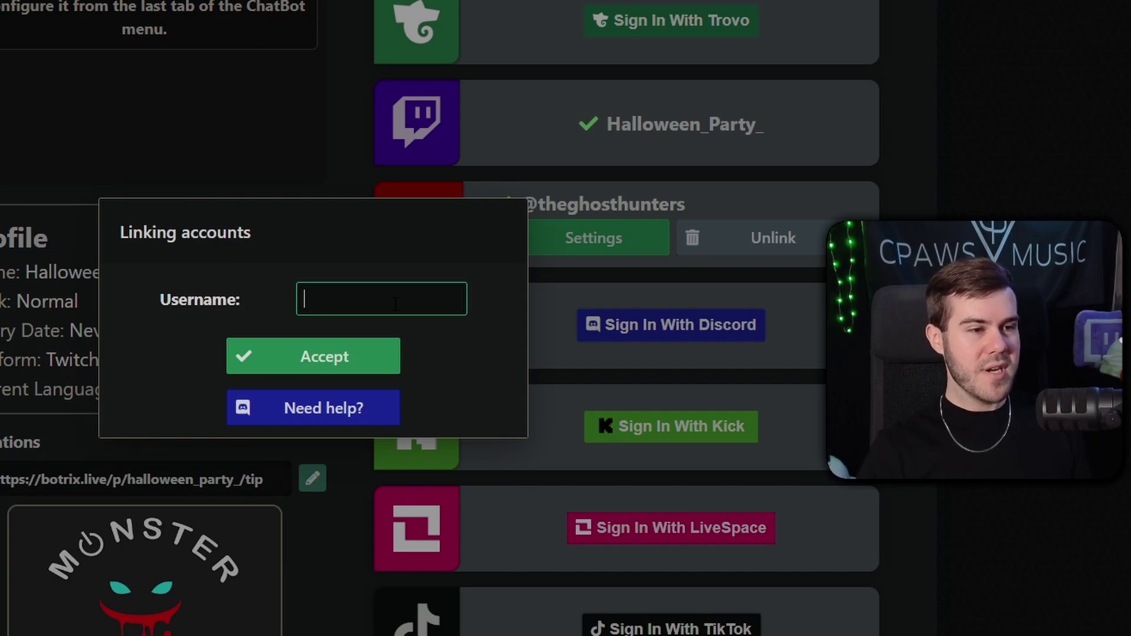
text(cpaws mu)
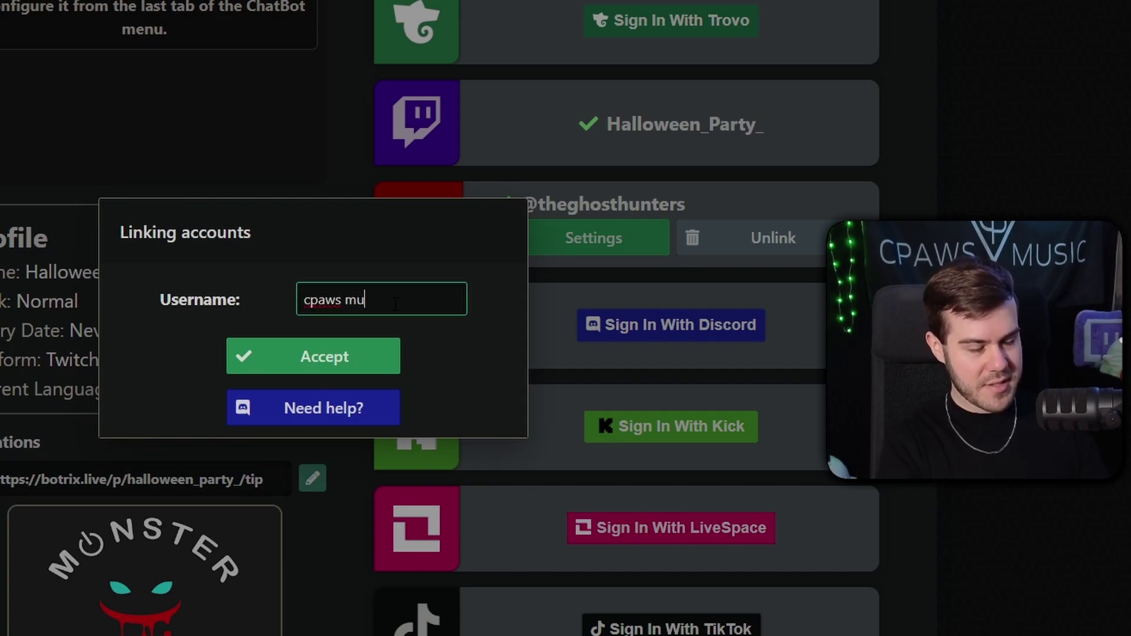
text(sic)
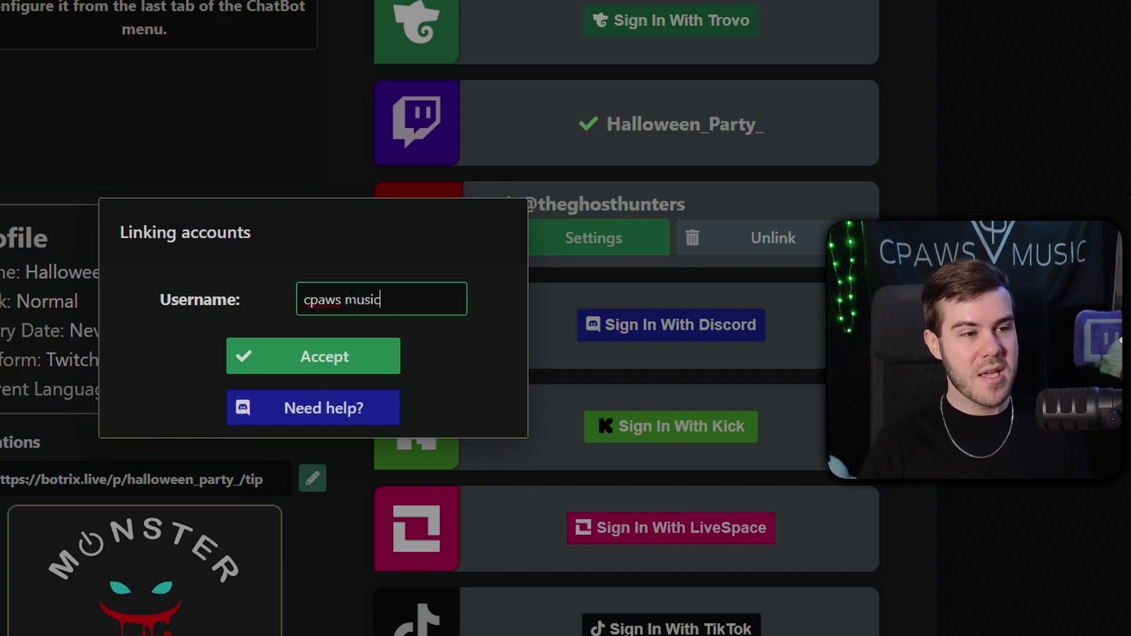
click(368, 358)
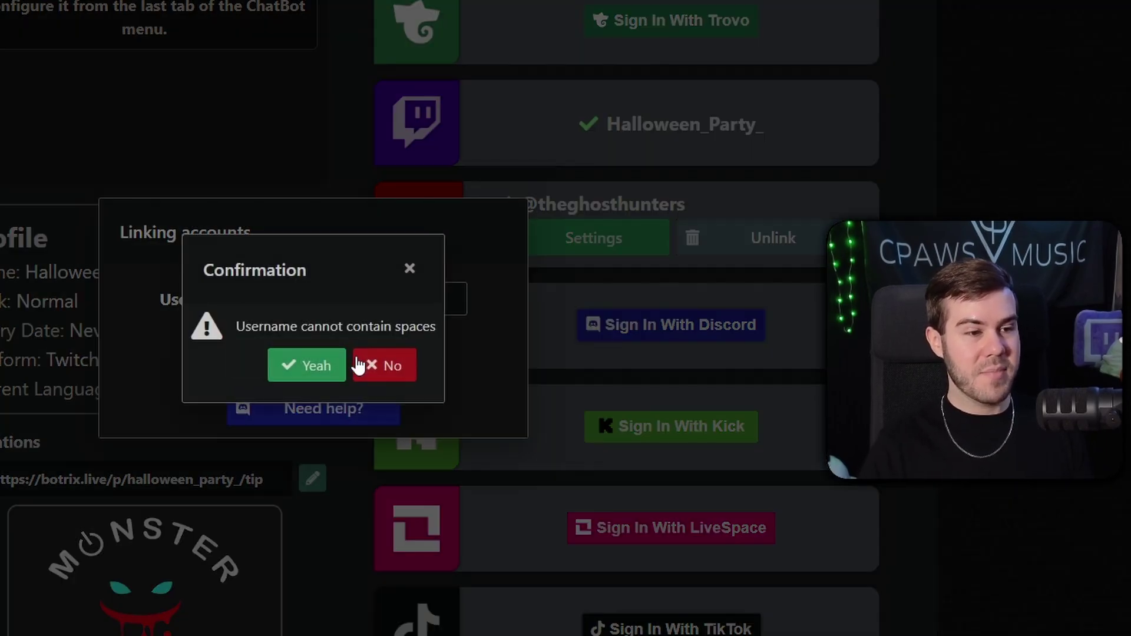
click(409, 268)
Remove the space from the Kick username and change it to "cpaws_music".
key(BackSpace)
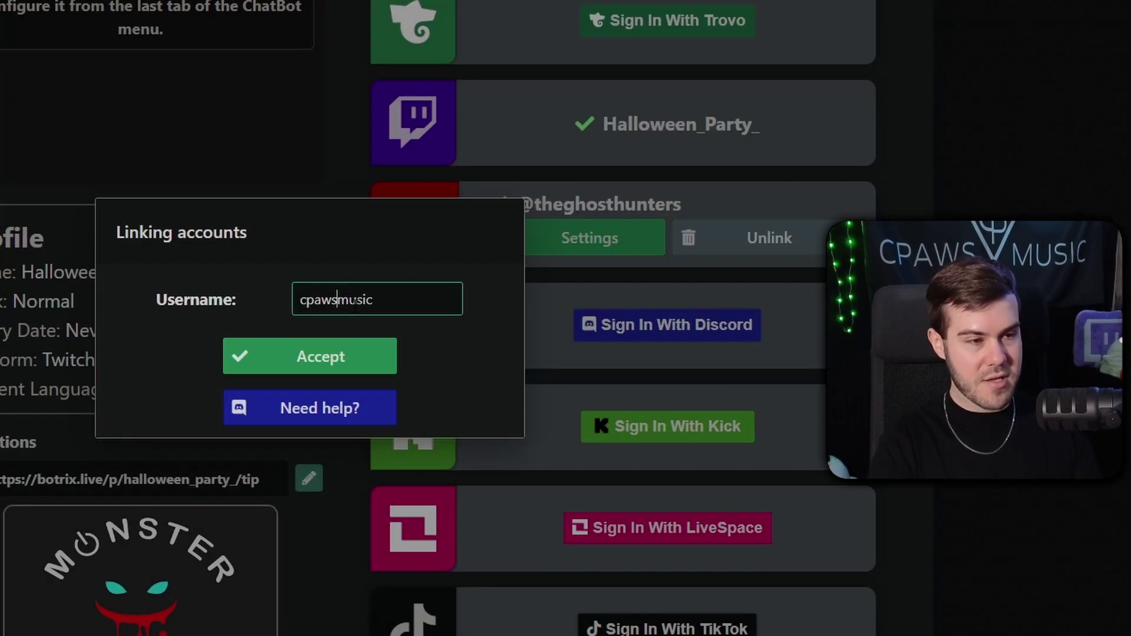
text(_)
key(BackSpace)
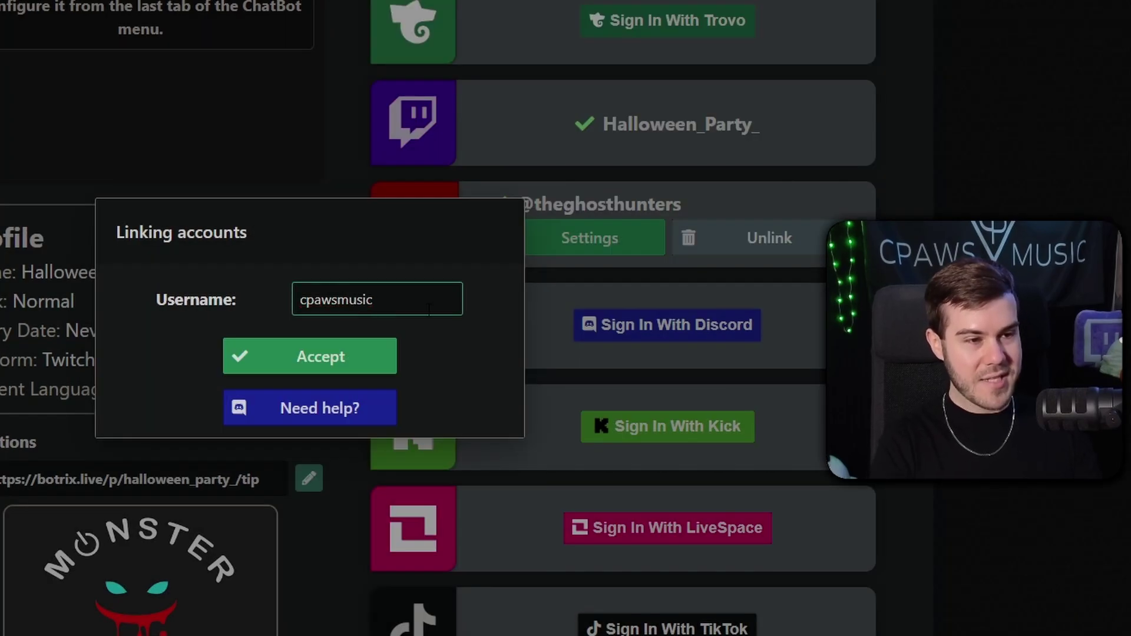
text(-)
key(BackSpace)
text(_)
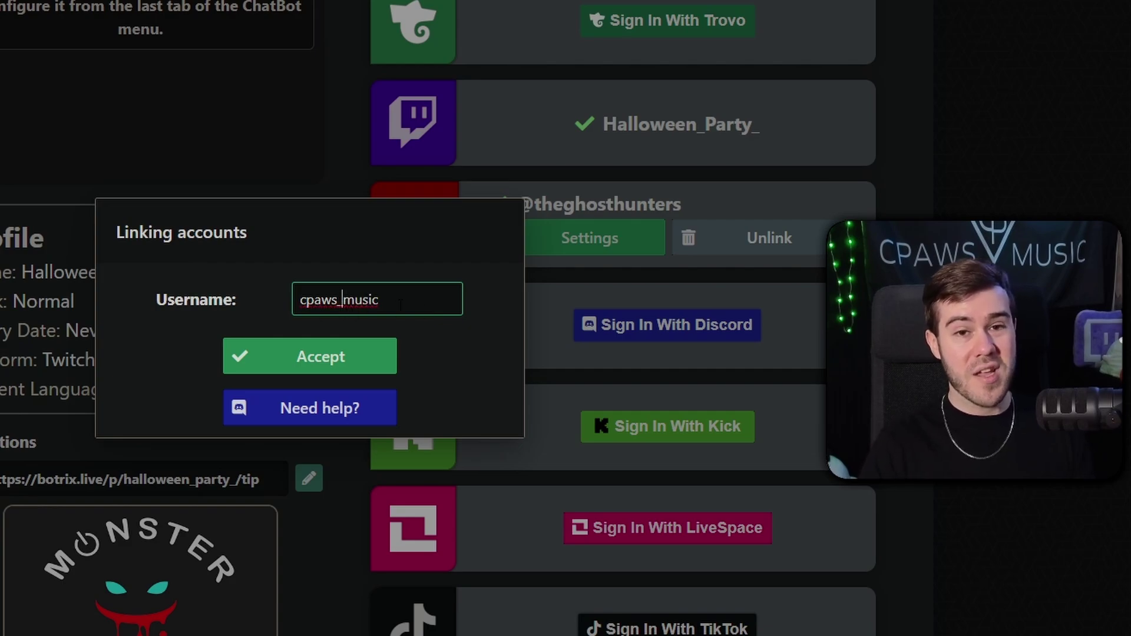
Shorten the Kick username to "cpaws", accept it and continue with the account linking.
key(shift+Left)
key(shift+Left)
key(shift+Left)
key(shift+Left)
key(shift+Left)
key(shift+Left)
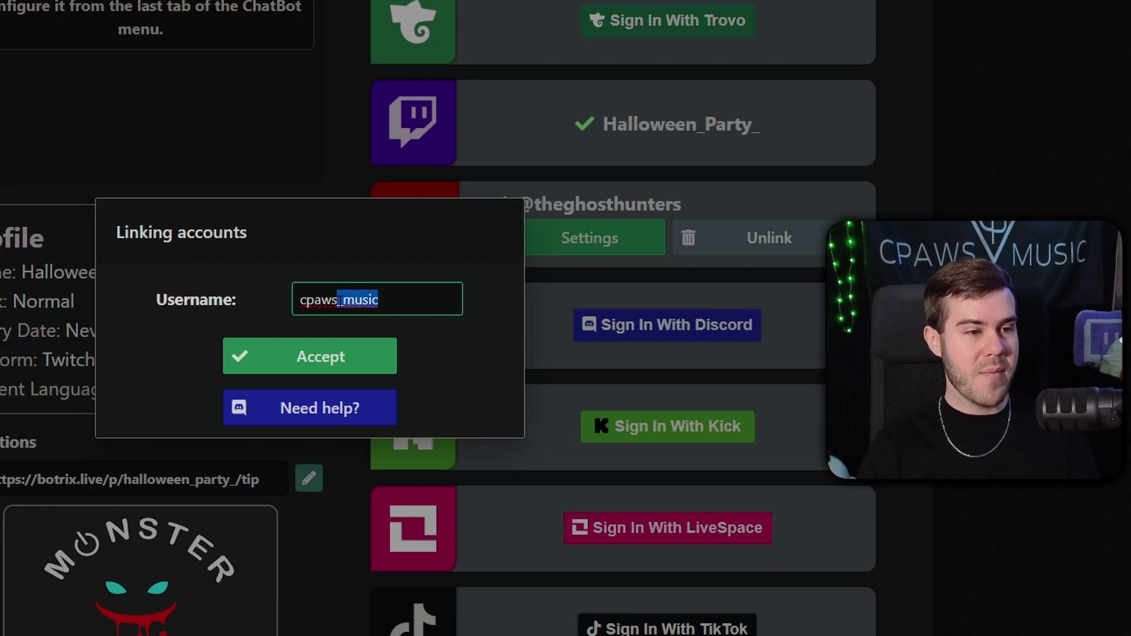
key(BackSpace)
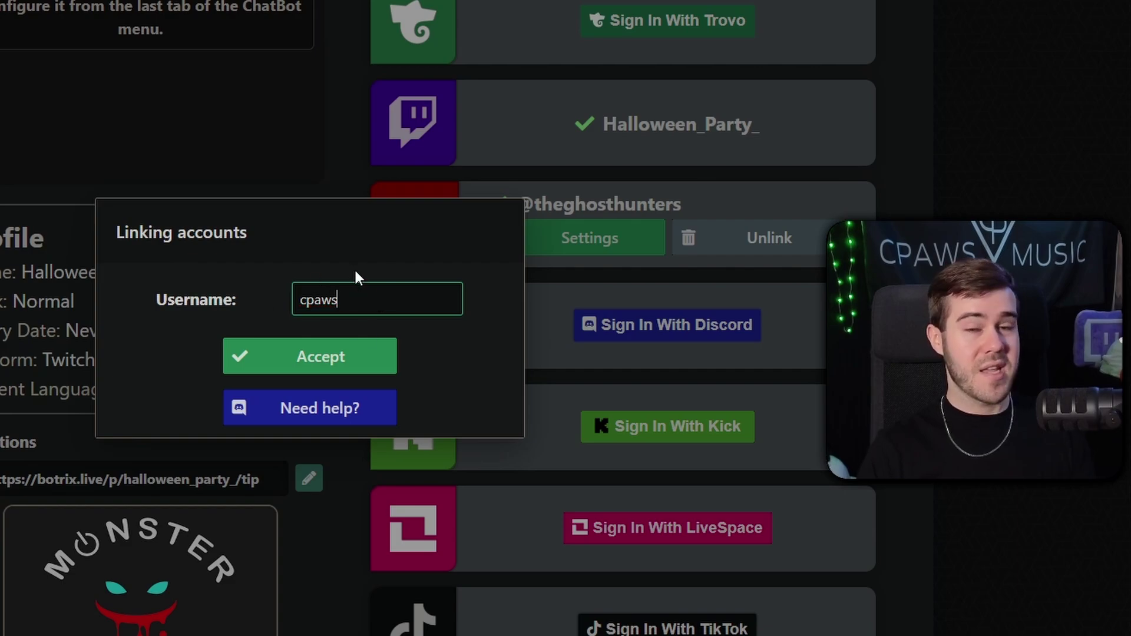
double_click(386, 299)
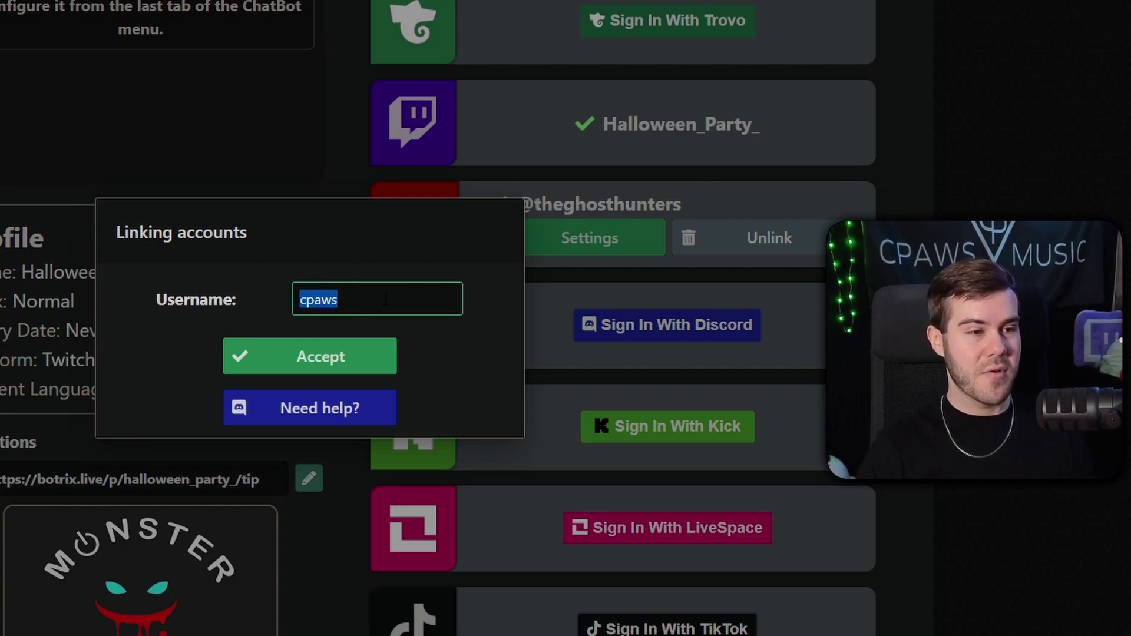
click(355, 361)
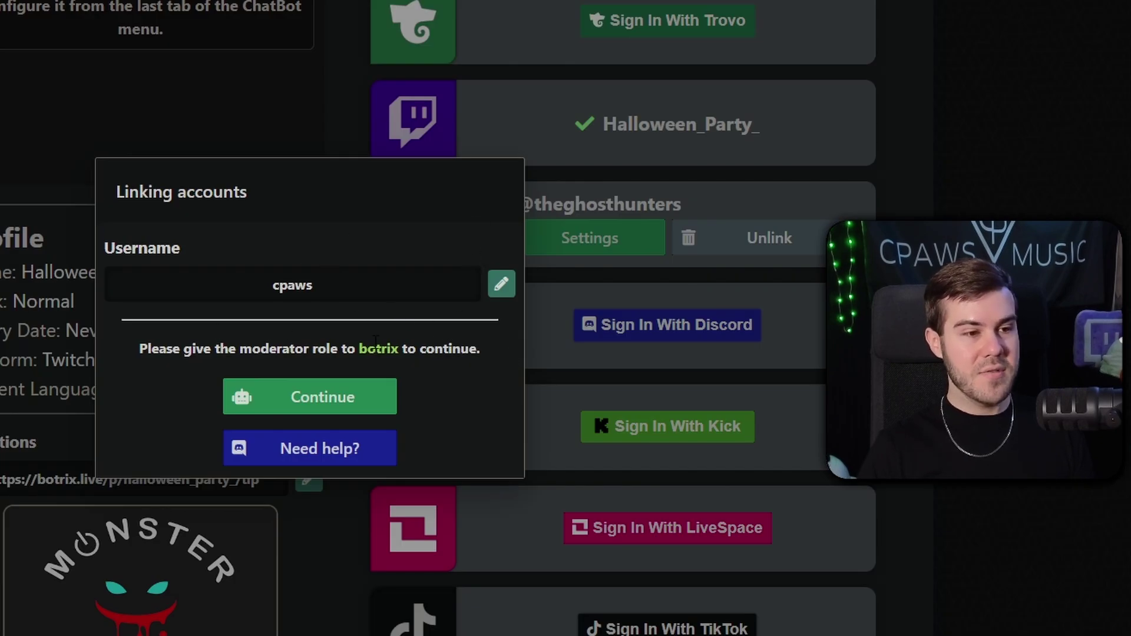
click(313, 393)
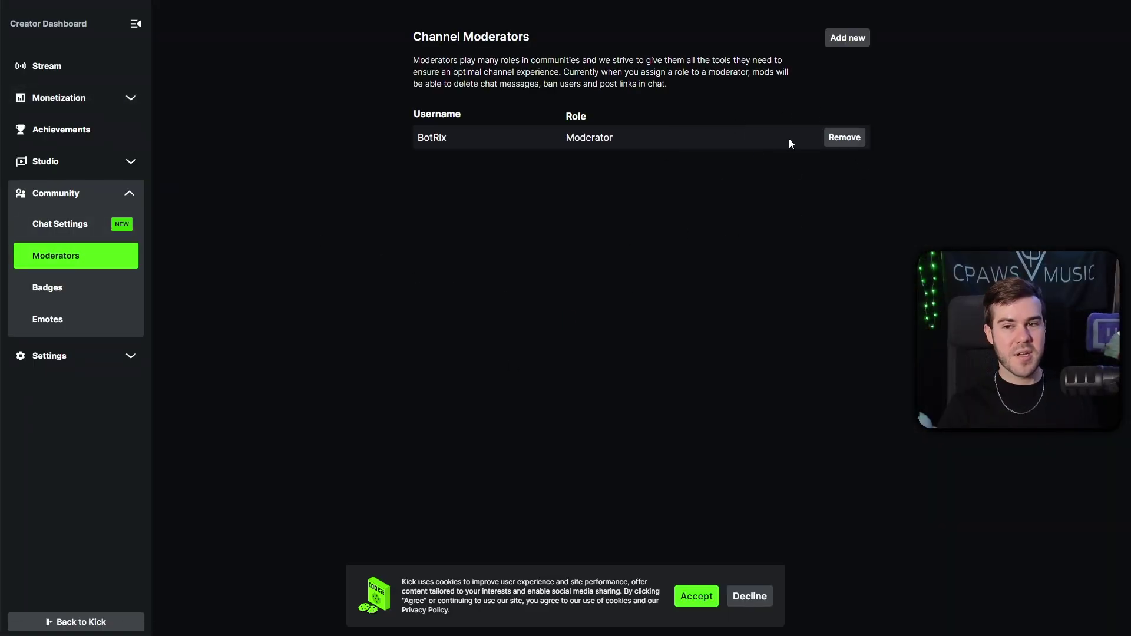
In the Kick creator dashboard, remove BotRix as channel moderator, then search "botrix" and select the verified BotRix account as a new moderator.
click(842, 137)
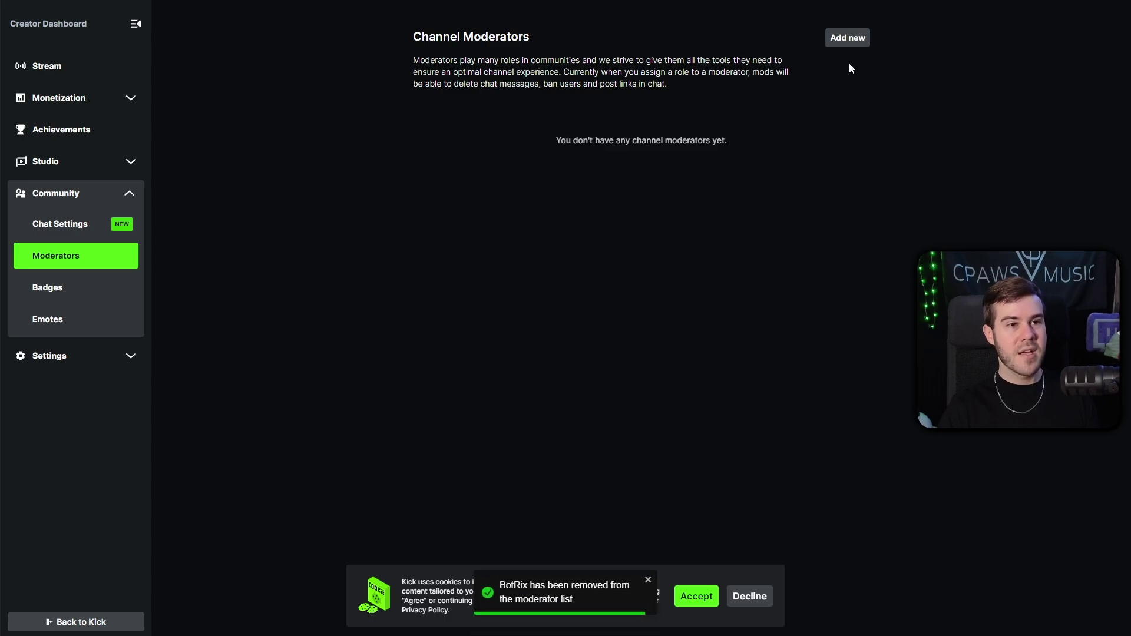
click(847, 42)
click(501, 117)
text(b)
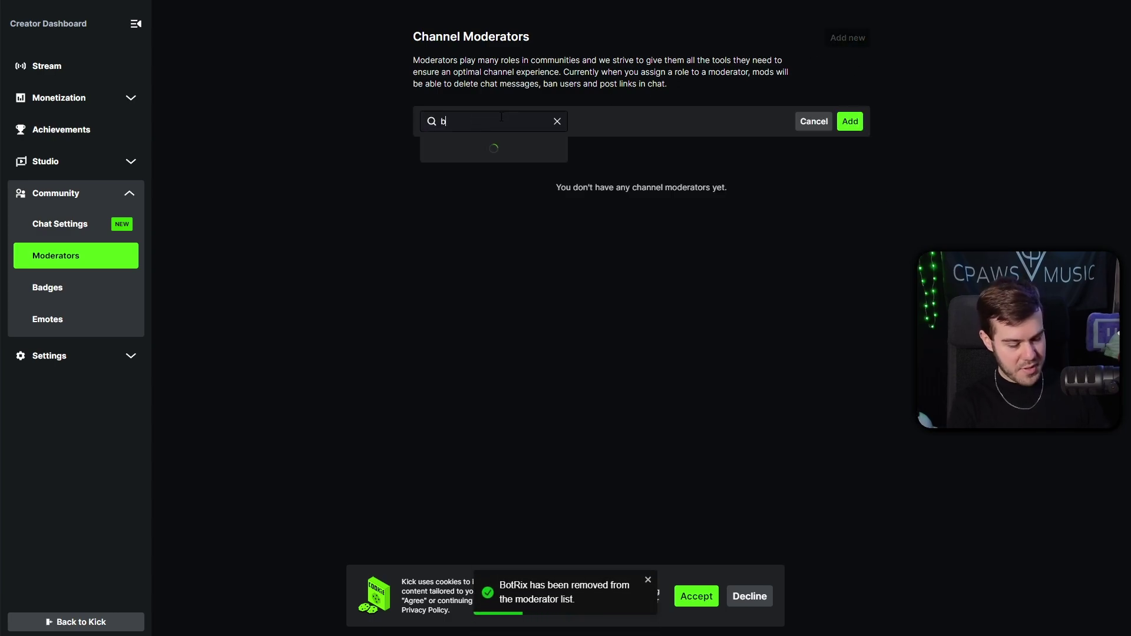
text(otrix)
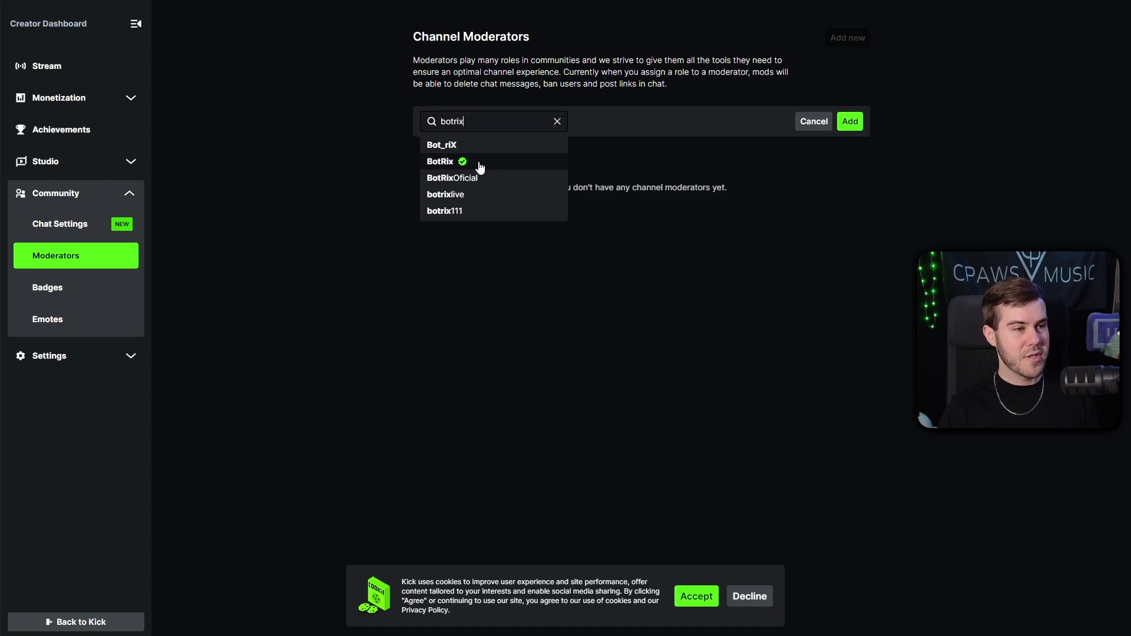
click(480, 165)
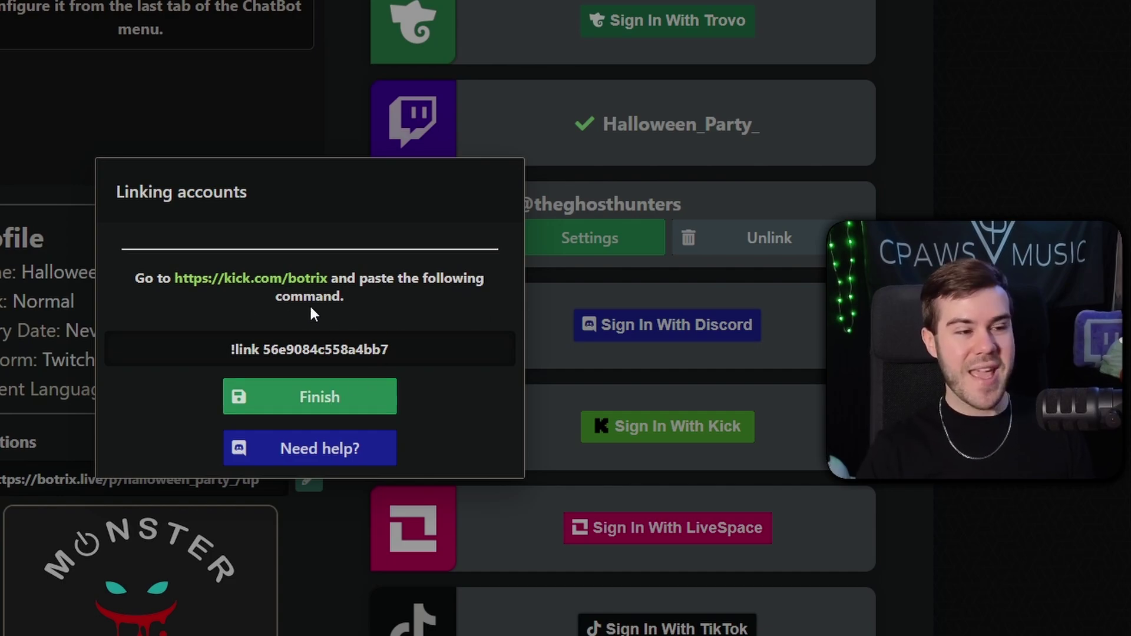
Back in BotRix, copy the complete !link command, including its code, from the account-linking dialog.
drag(230, 353, 408, 348)
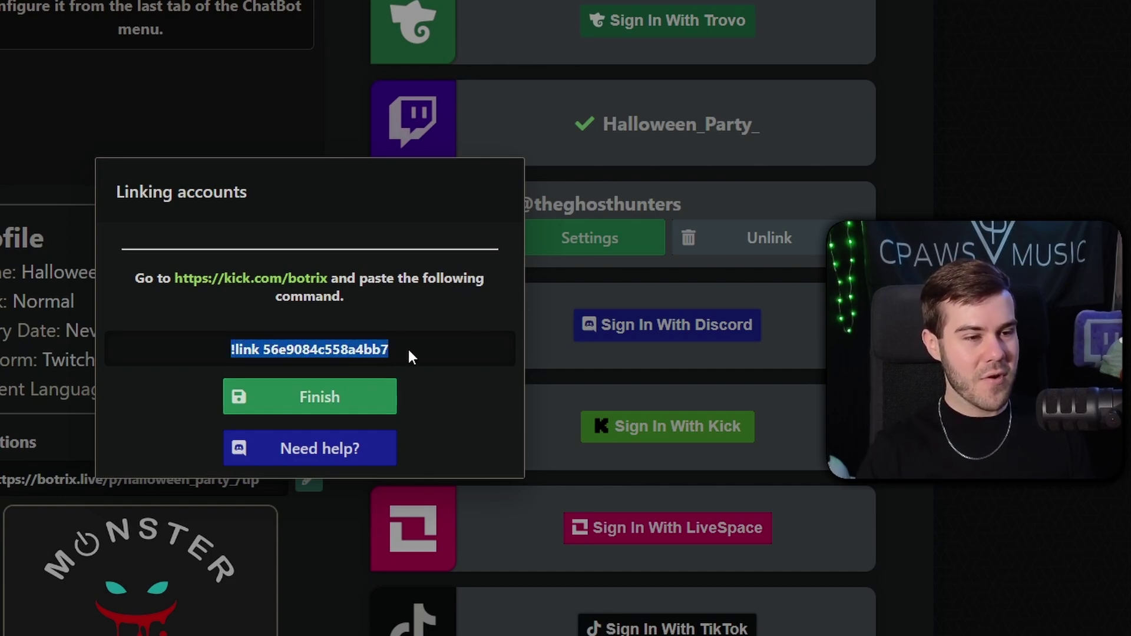
click(409, 348)
drag(231, 349, 389, 349)
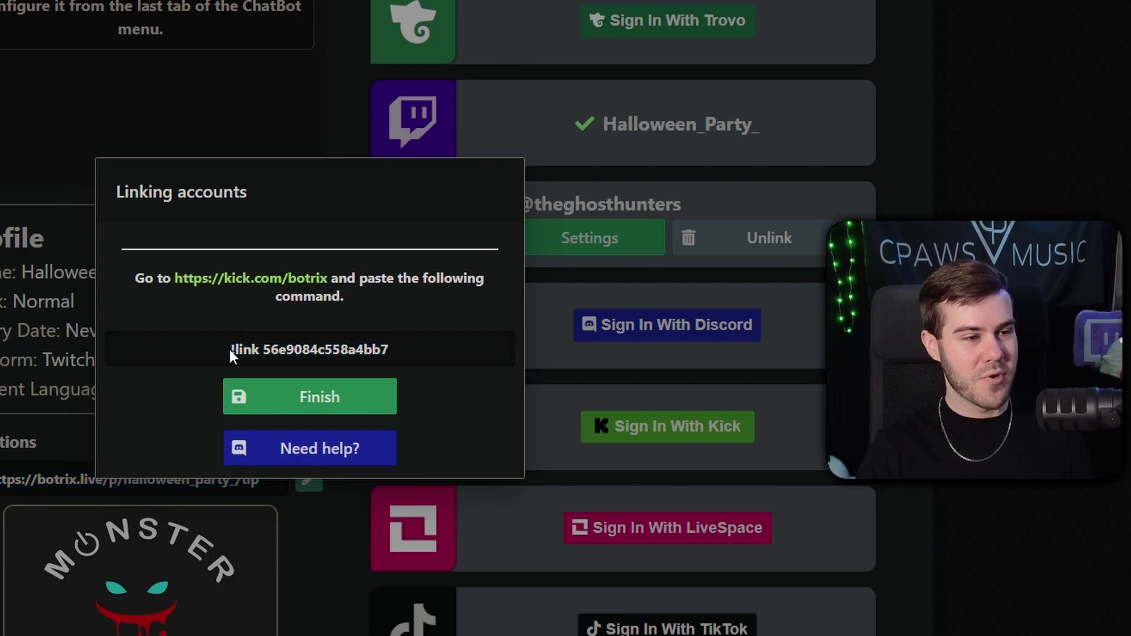
drag(218, 344, 387, 349)
double_click(387, 349)
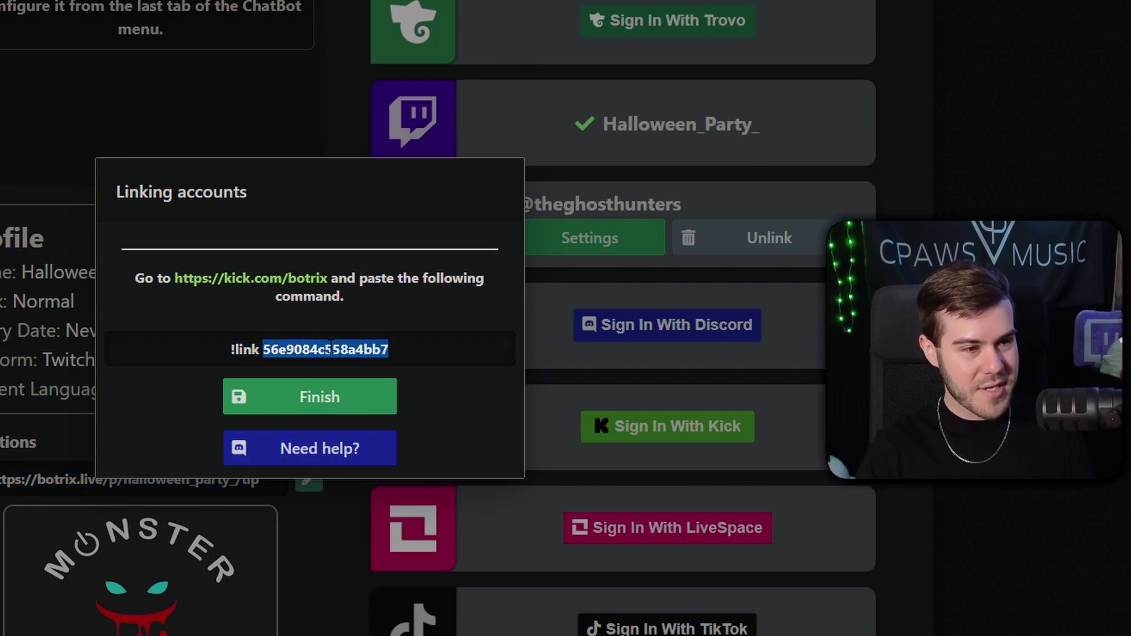
click(217, 353)
drag(229, 352, 387, 347)
key(ctrl+c)
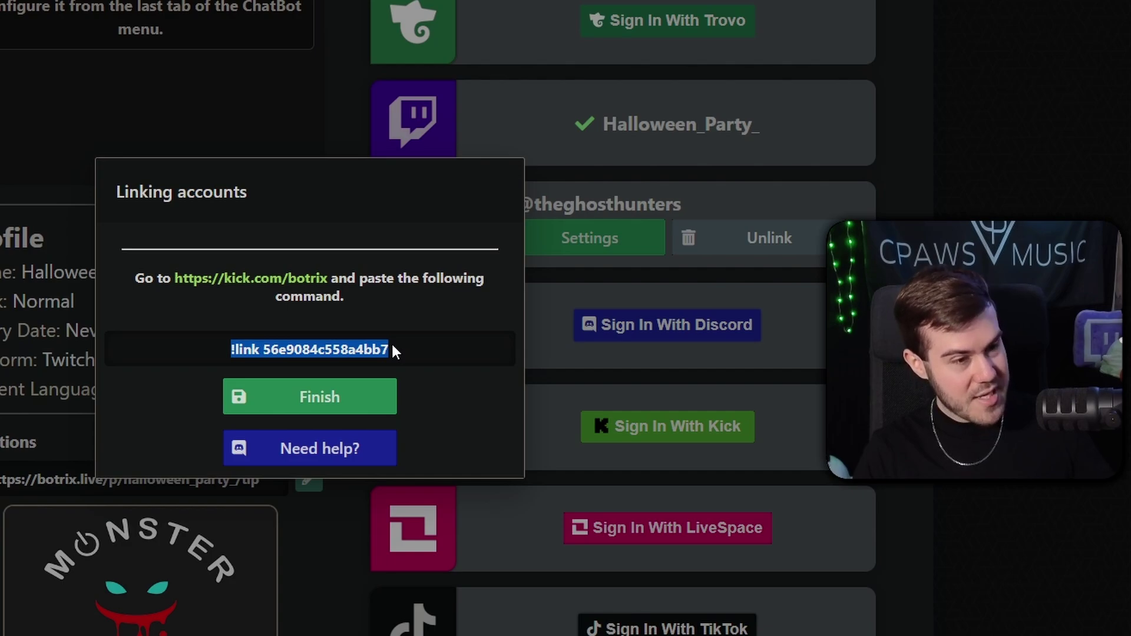
click(363, 318)
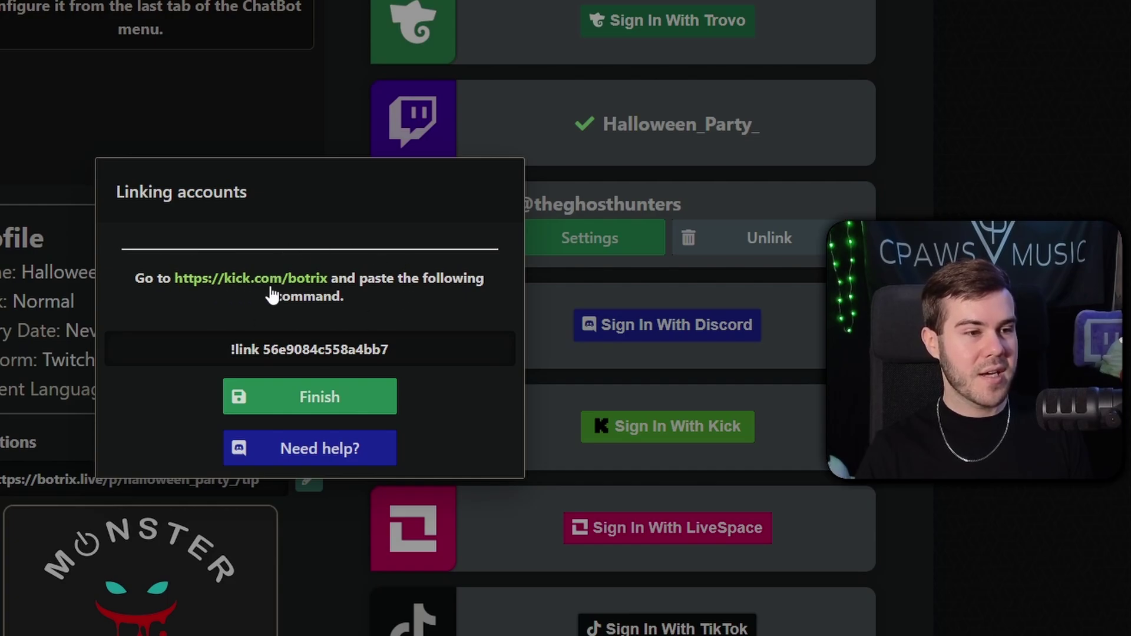
Open the BotRix chat on Kick, decline the cookies, and send the copied !link command with its verification code.
click(294, 279)
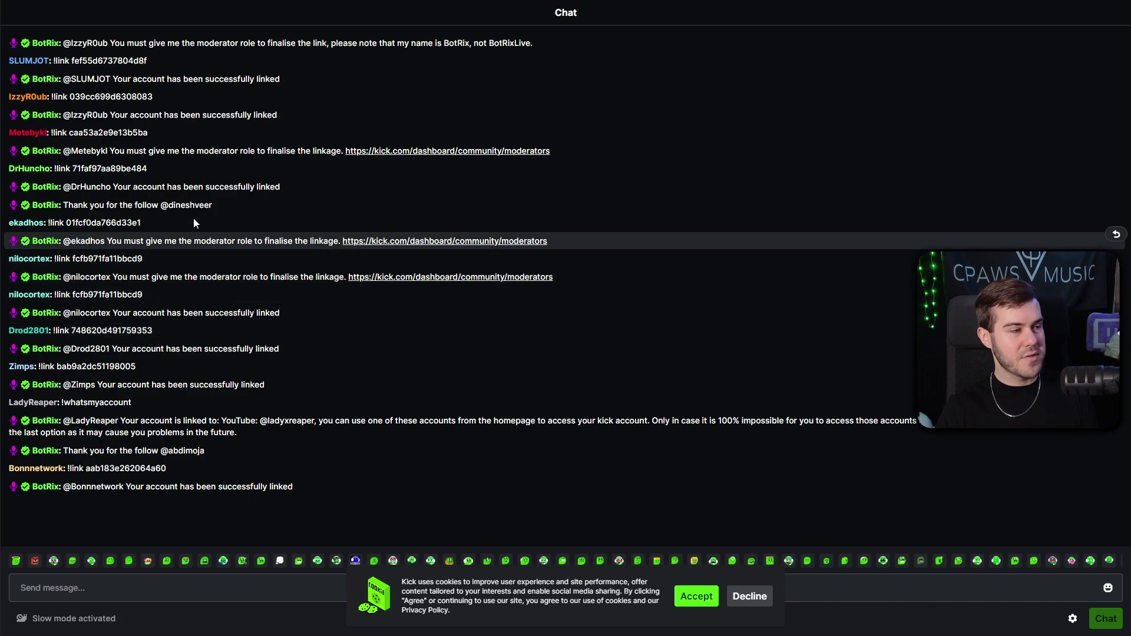
click(749, 596)
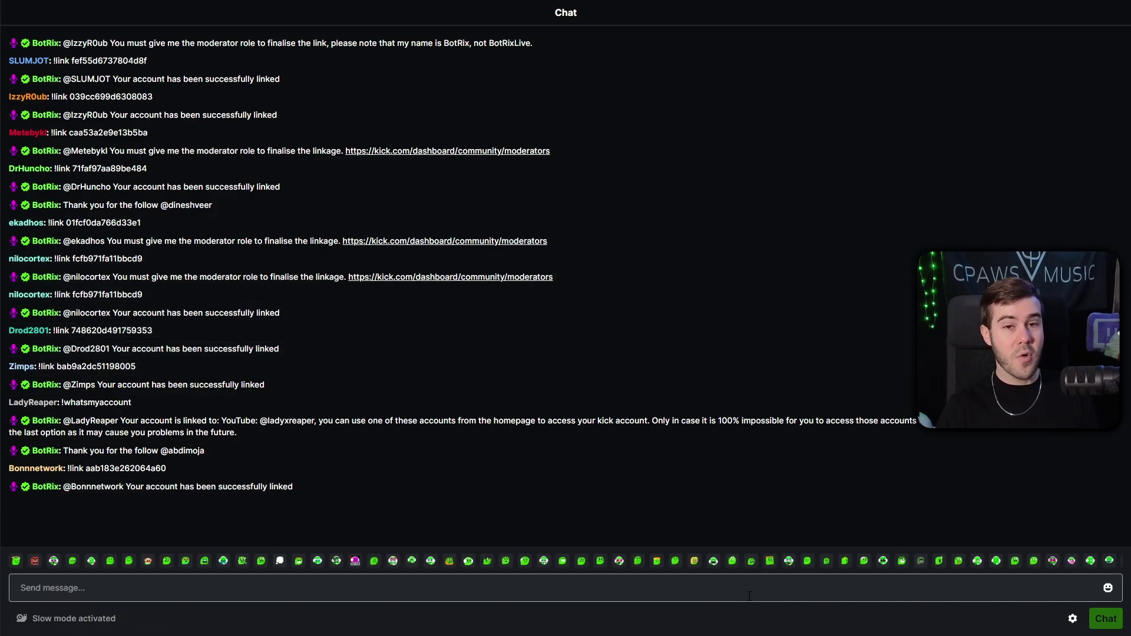
click(750, 596)
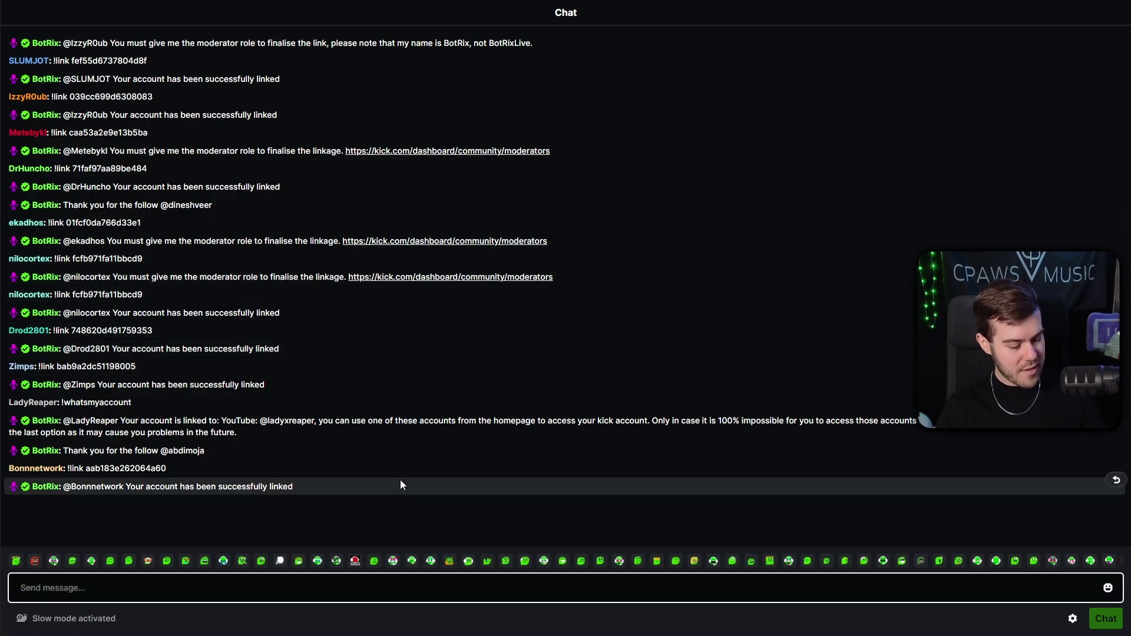
key(ctrl+v)
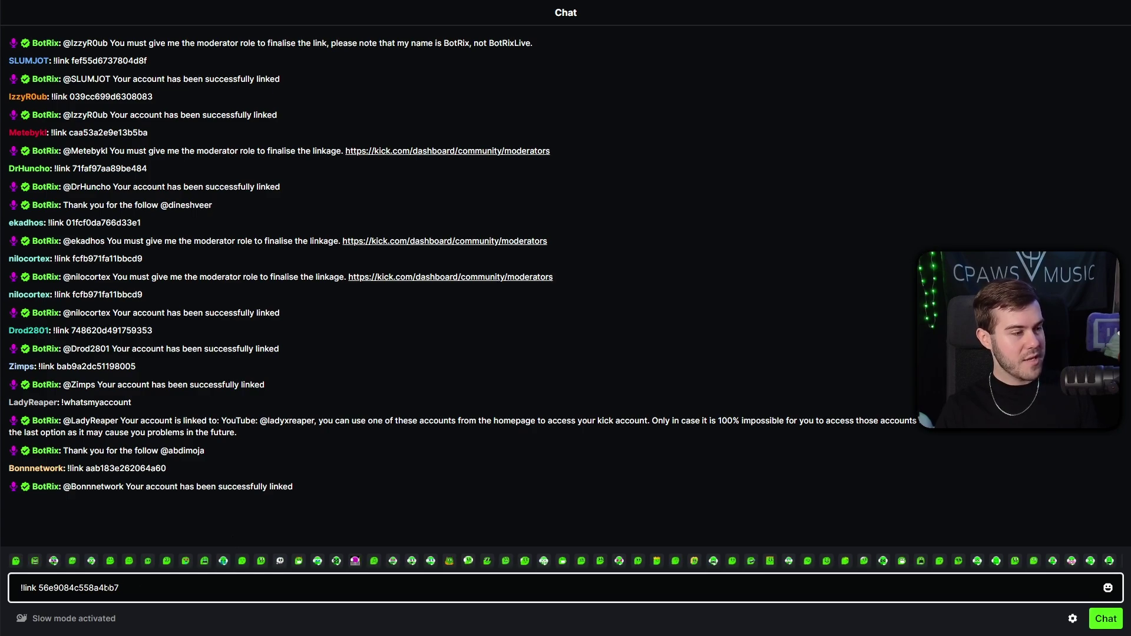
click(1108, 624)
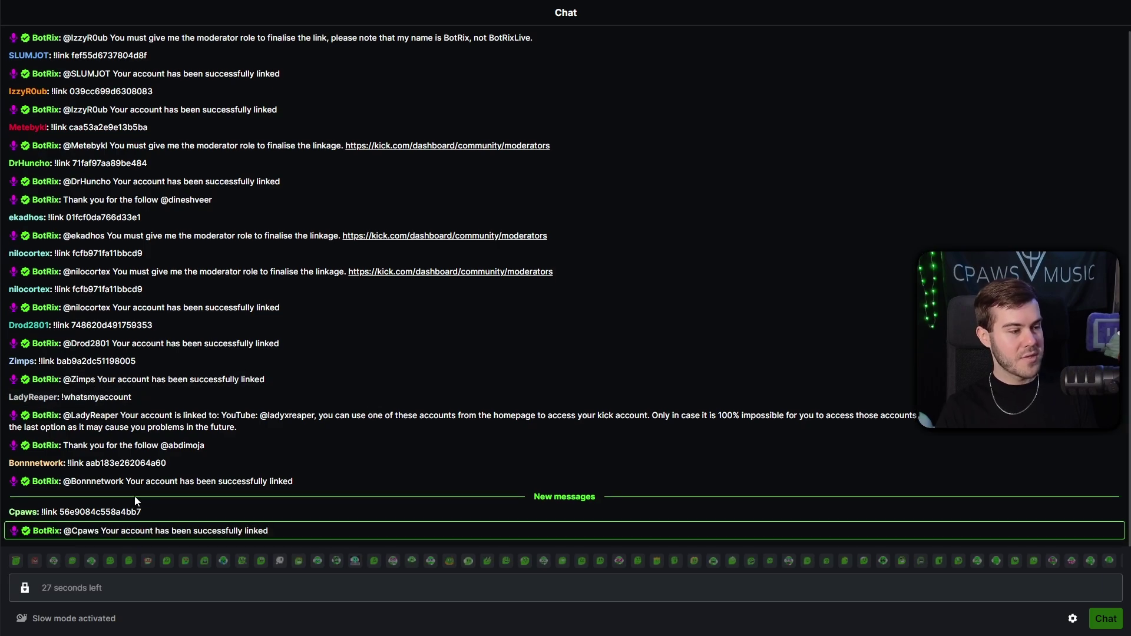
drag(71, 531, 278, 530)
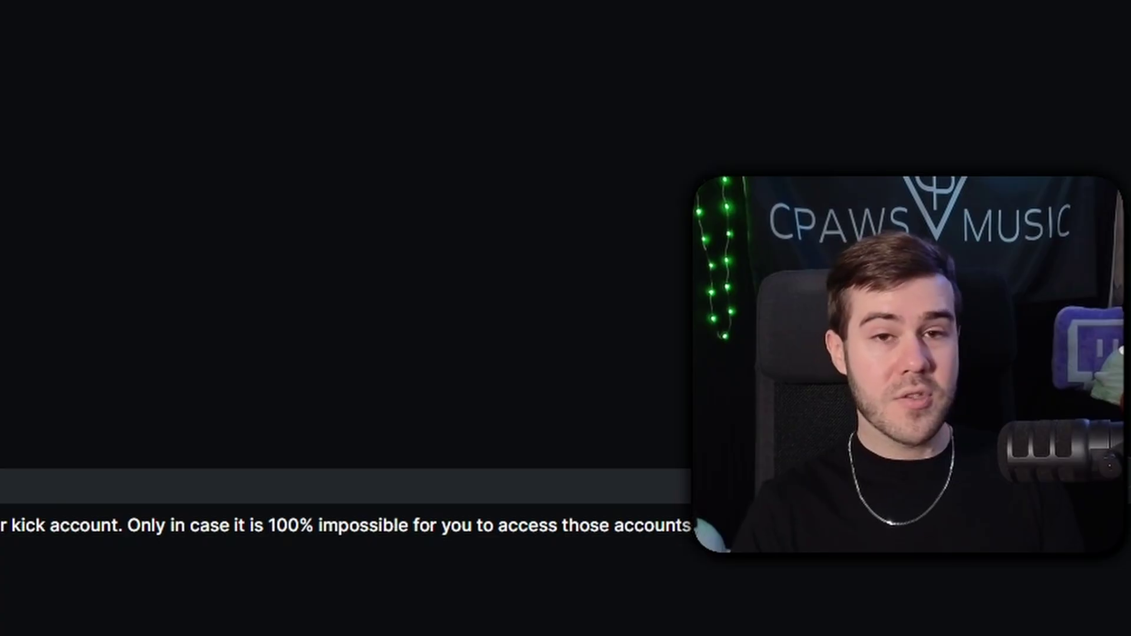
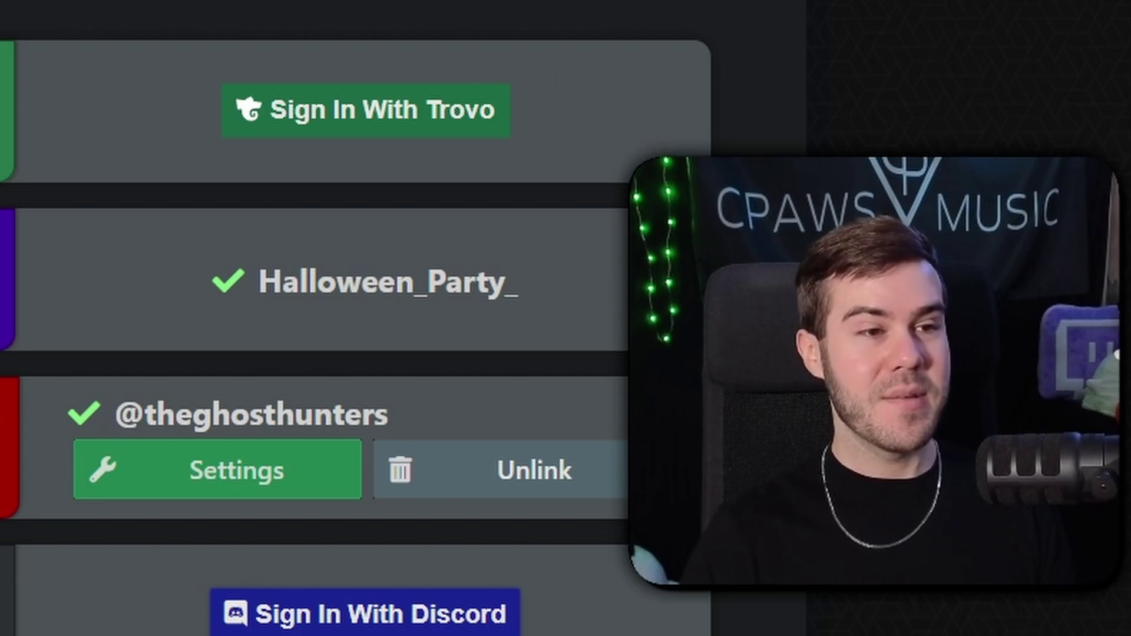
Read the troubleshooting article on how the bot works on YouTube, covering public streams, joining time and first-time registration.
scroll(353, 318, down, 2)
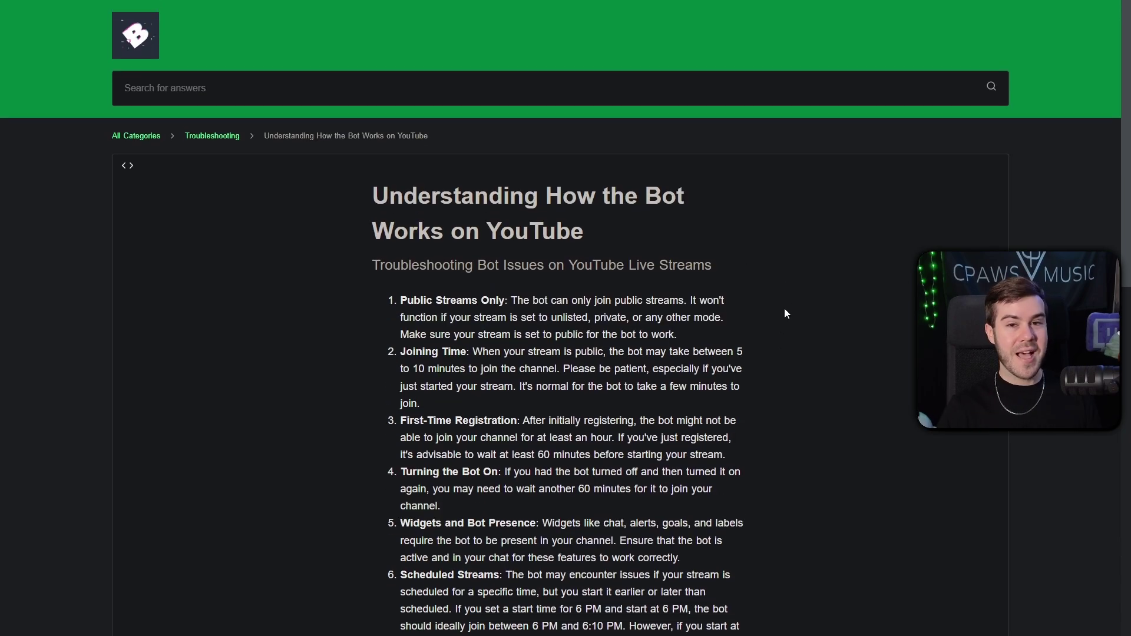
scroll(814, 271, down, 1)
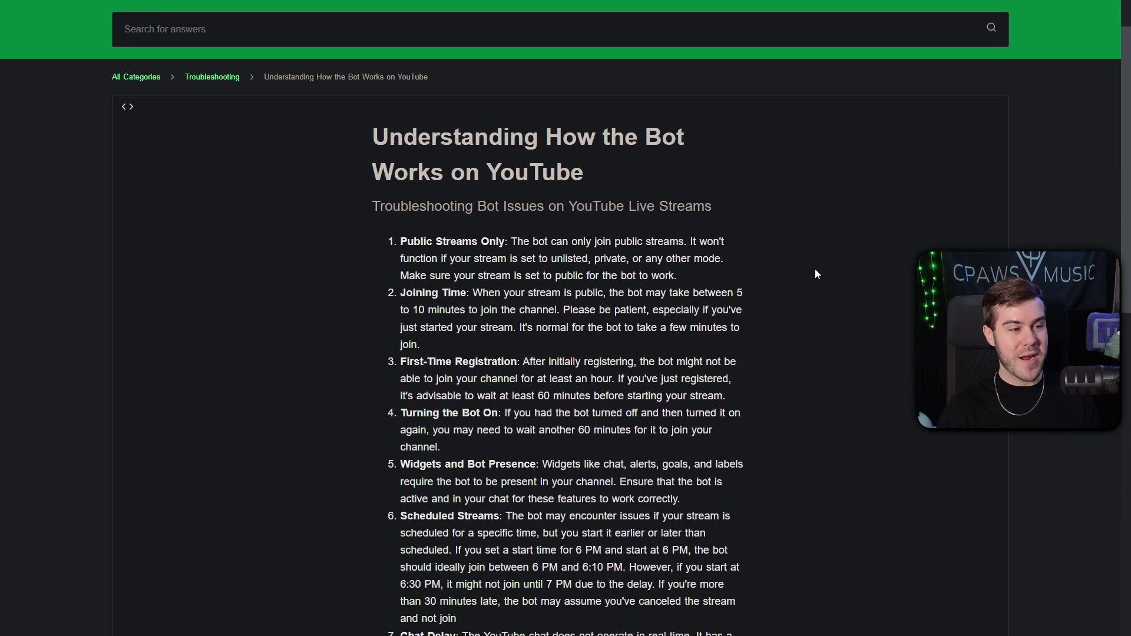
scroll(815, 274, down, 1)
drag(401, 183, 505, 184)
scroll(403, 201, down, 2)
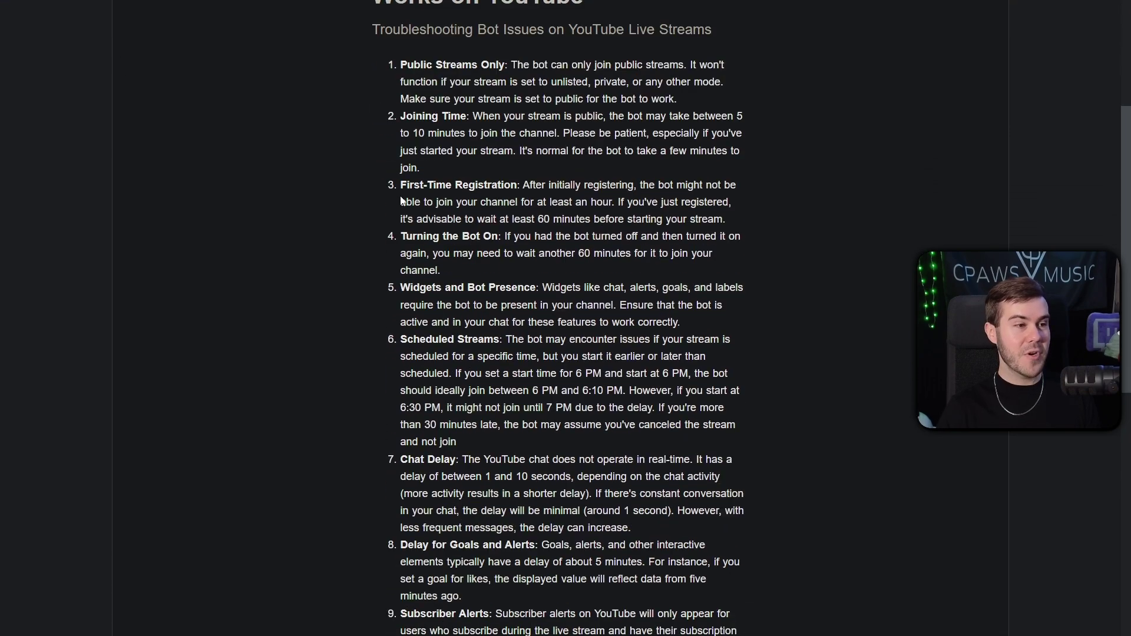
drag(401, 185, 580, 218)
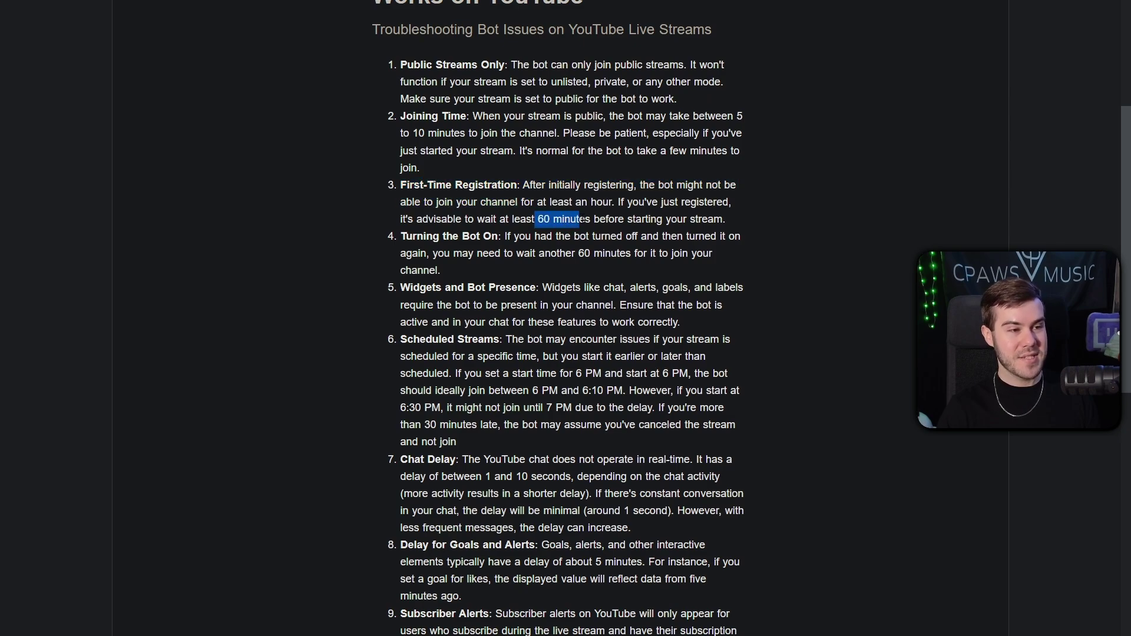
click(559, 199)
scroll(571, 197, down, 6)
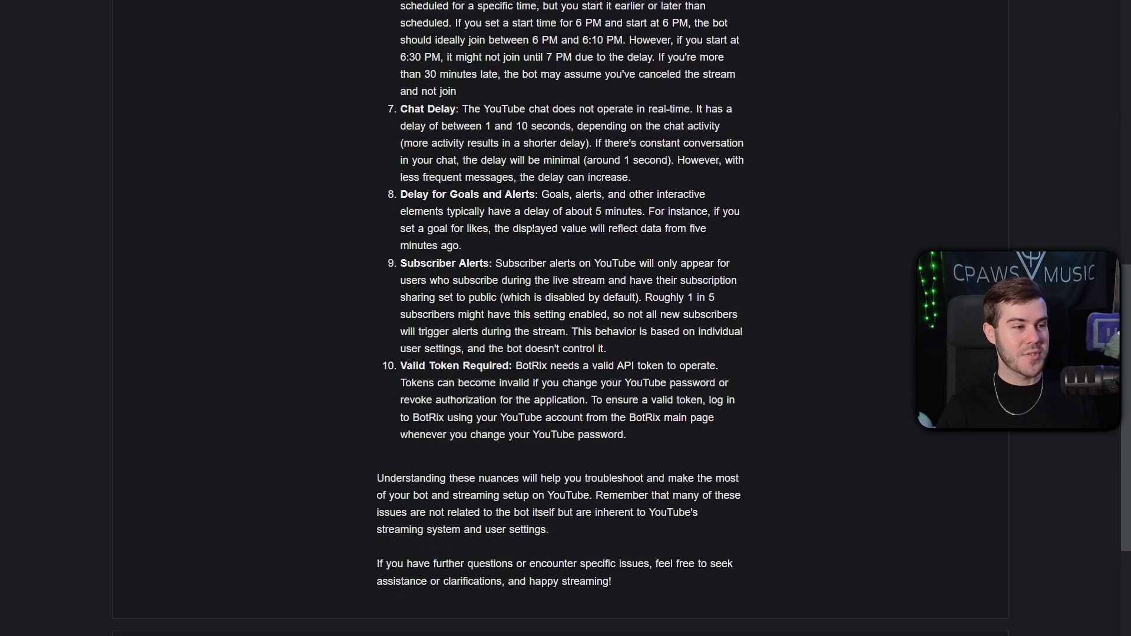
Read the article's remaining points on YouTube chat delay, subscriber alerts and the valid token requirement.
drag(421, 140, 501, 157)
click(489, 282)
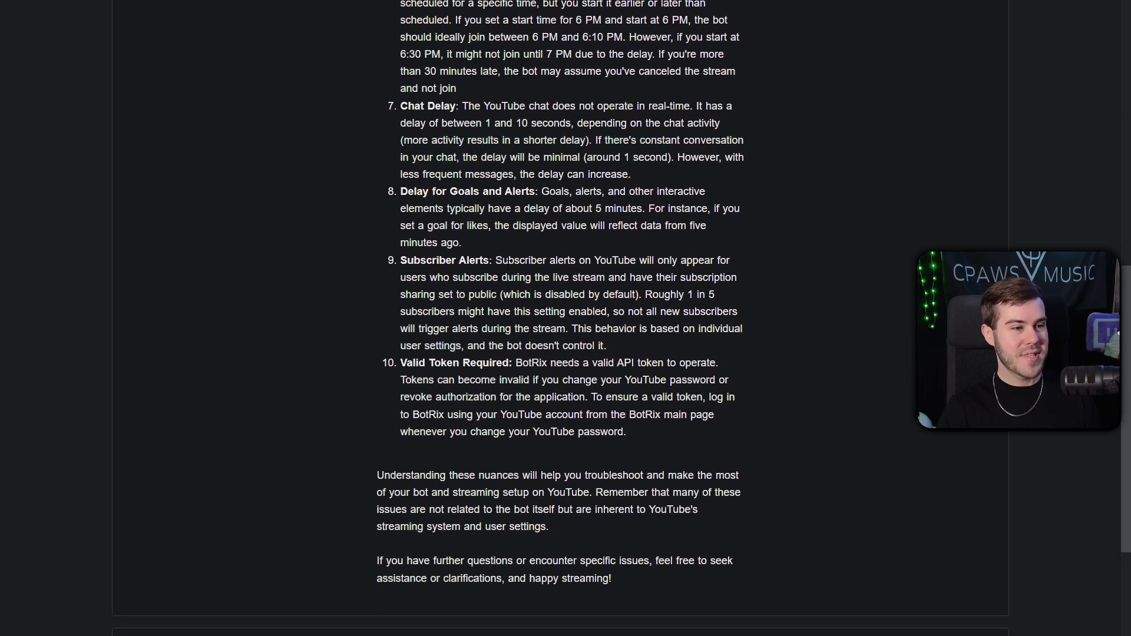
drag(496, 263, 607, 312)
click(650, 327)
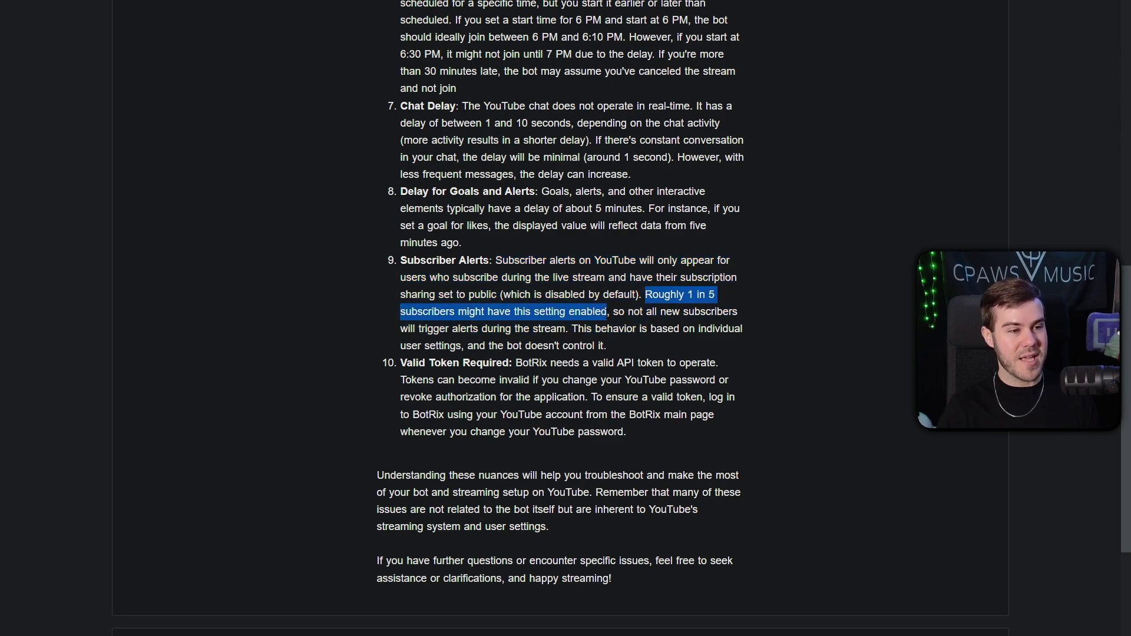
click(626, 328)
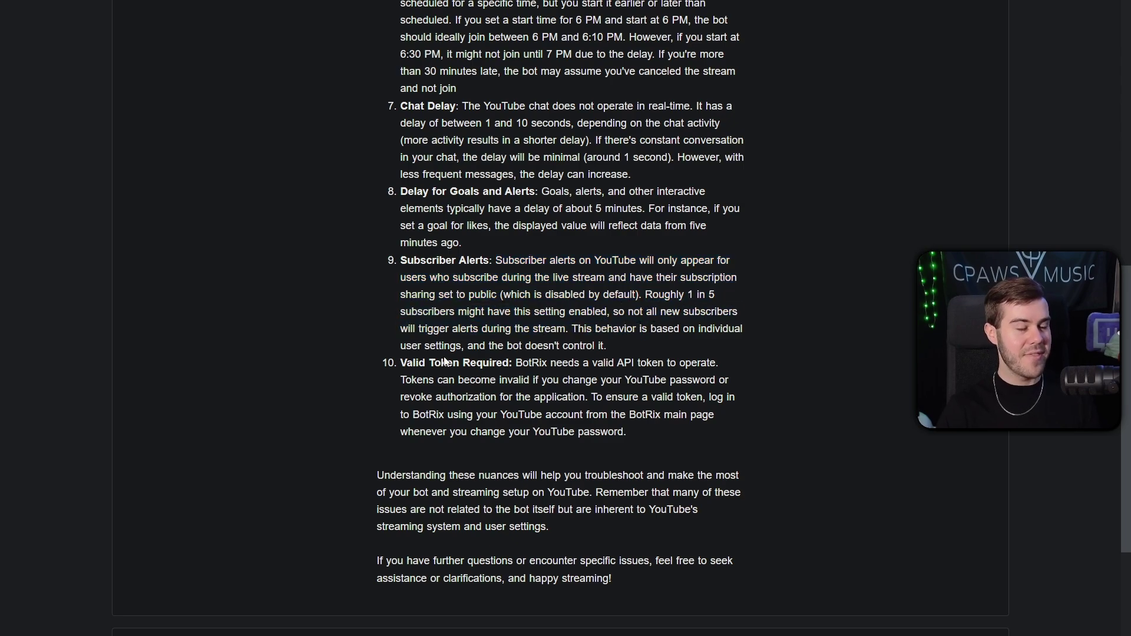
scroll(588, 439, down, 2)
scroll(586, 427, up, 10)
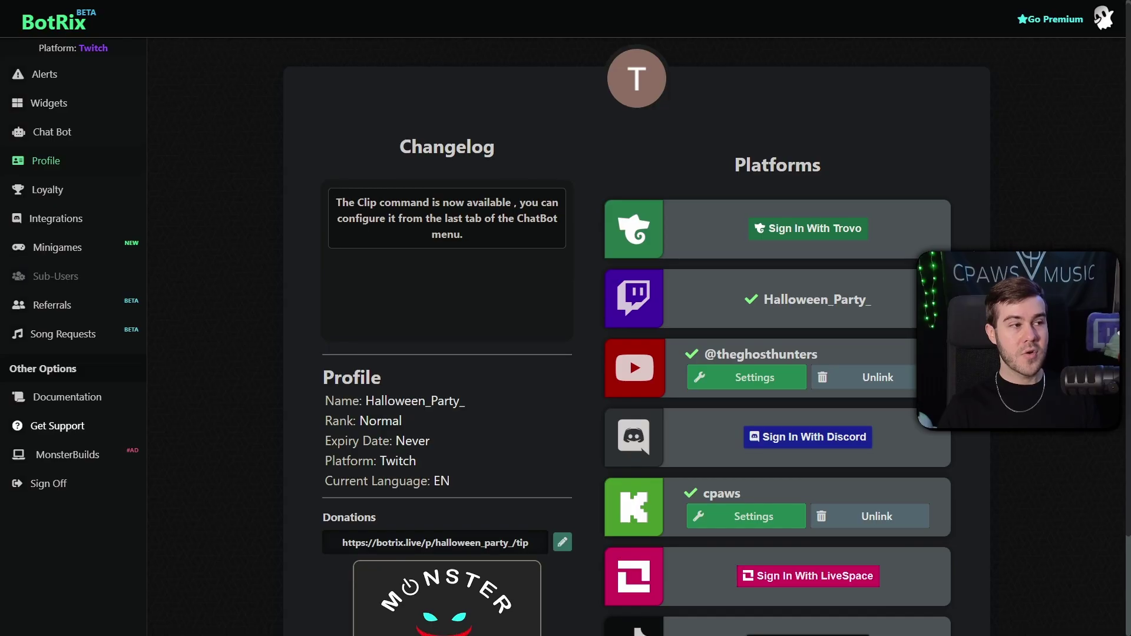
Review the linked platforms on the BotRix profile, look at the Twitch alerts page and return to the profile.
scroll(365, 409, down, 2)
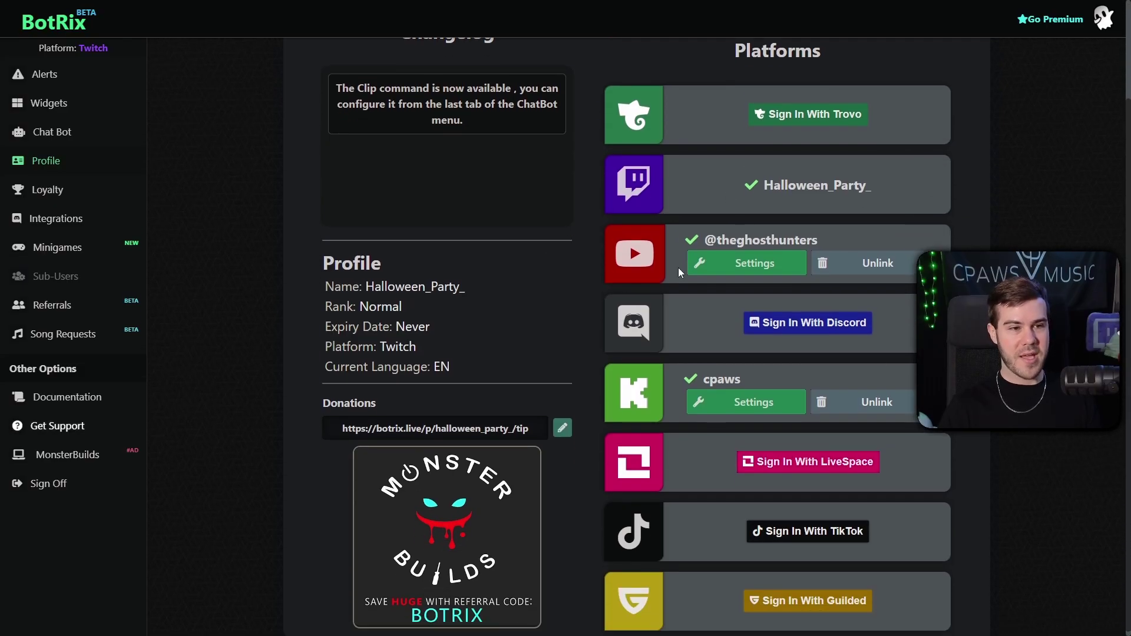
scroll(677, 268, up, 1)
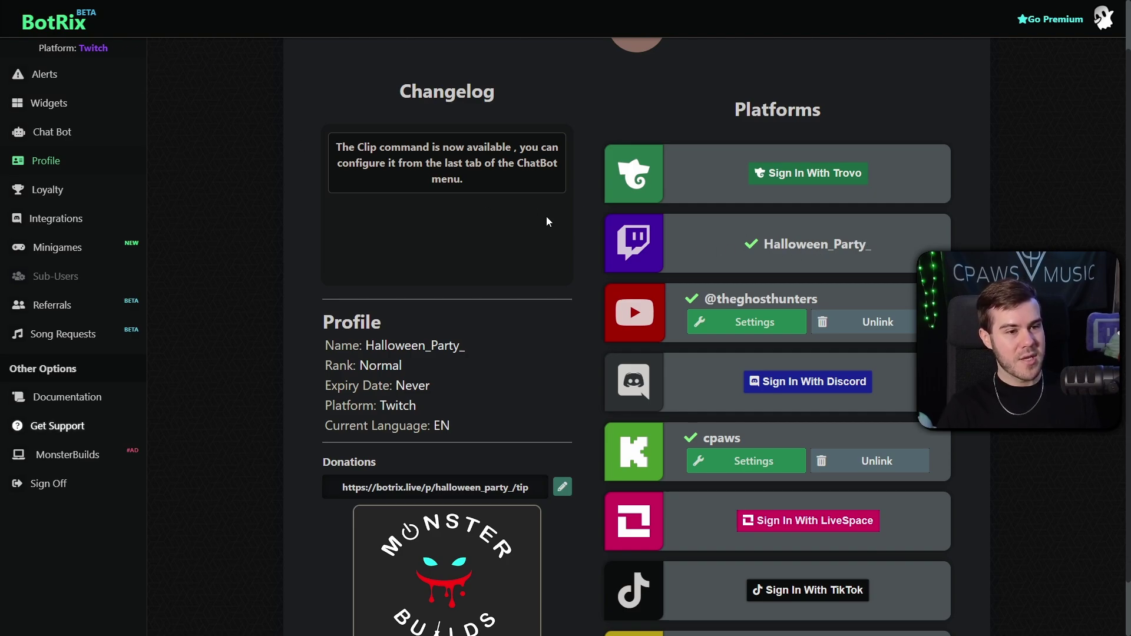
click(73, 85)
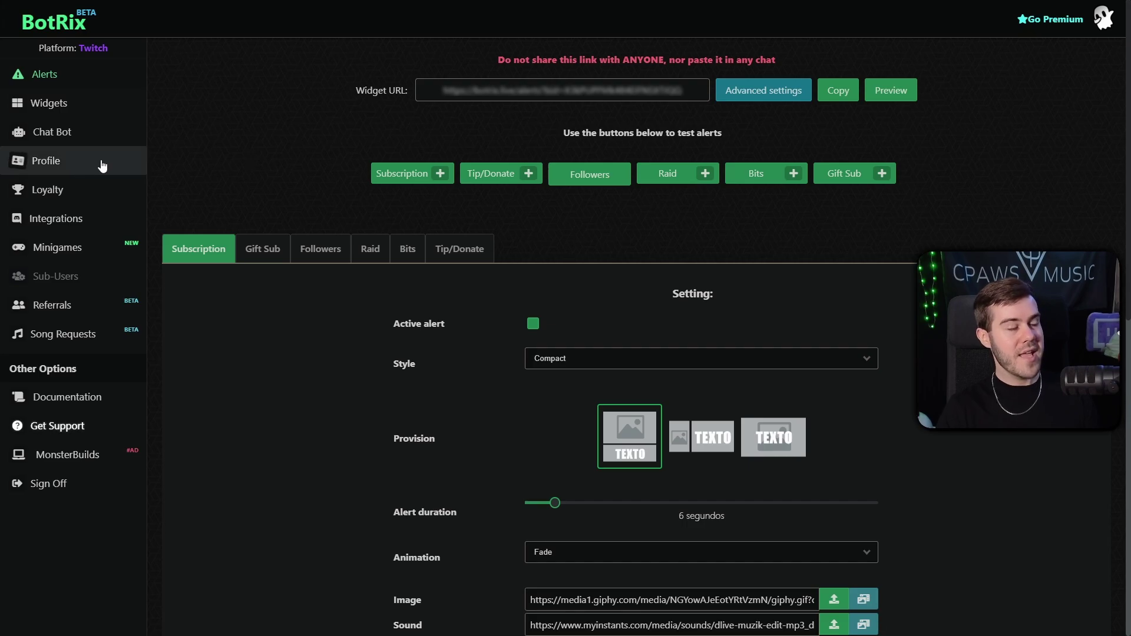
click(79, 163)
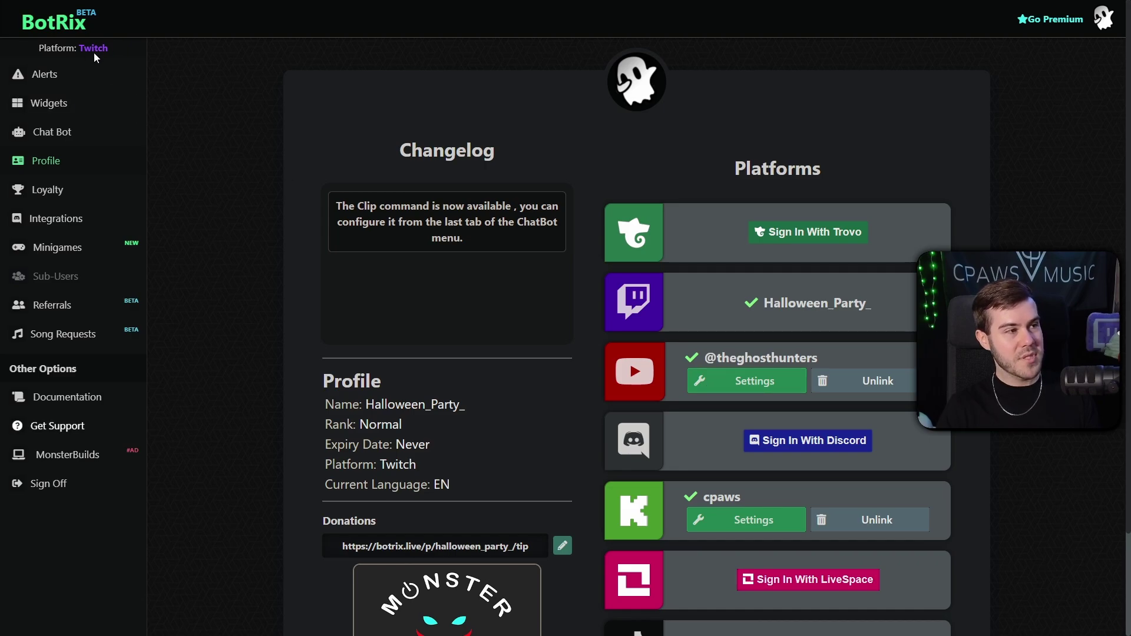
Switch the managed platform to YouTube, view its alert types and go back to the profile.
click(722, 391)
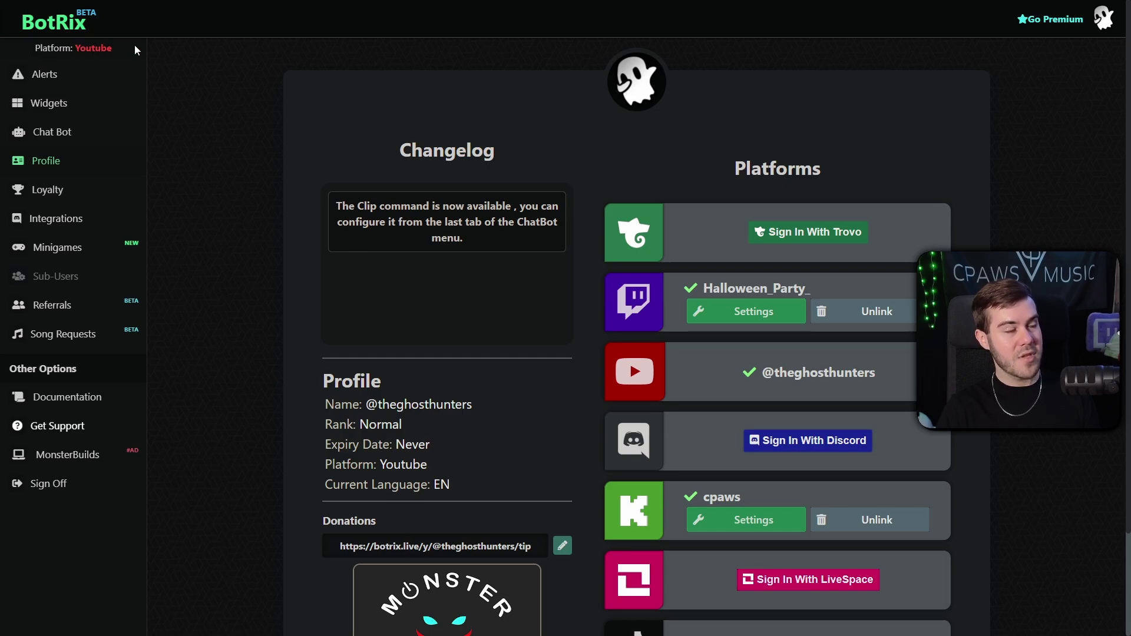
click(68, 85)
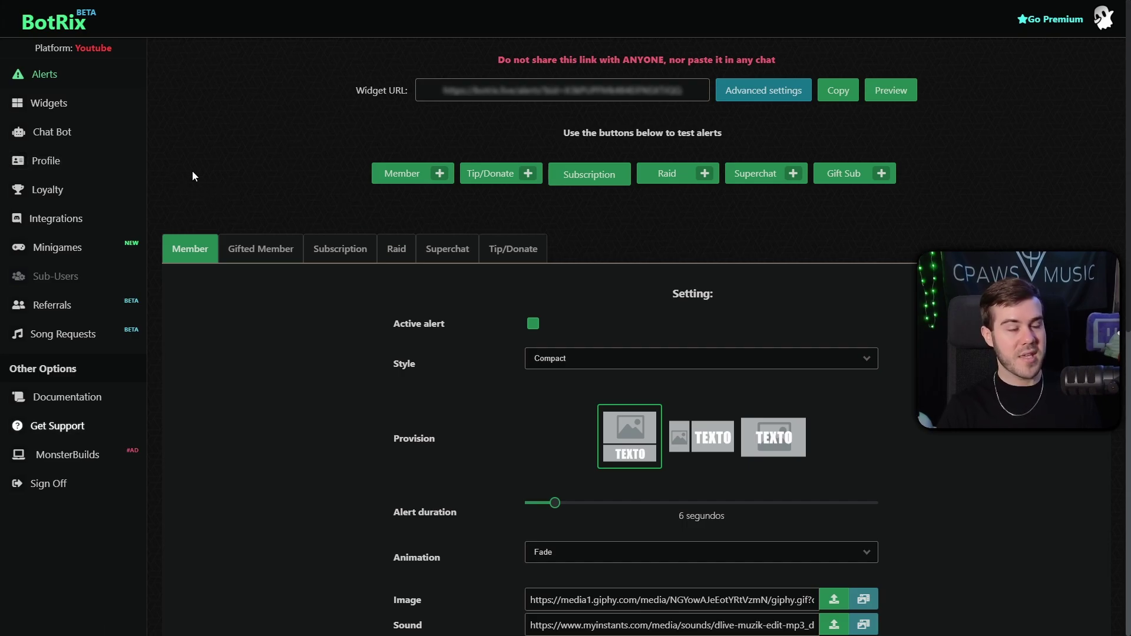
click(101, 167)
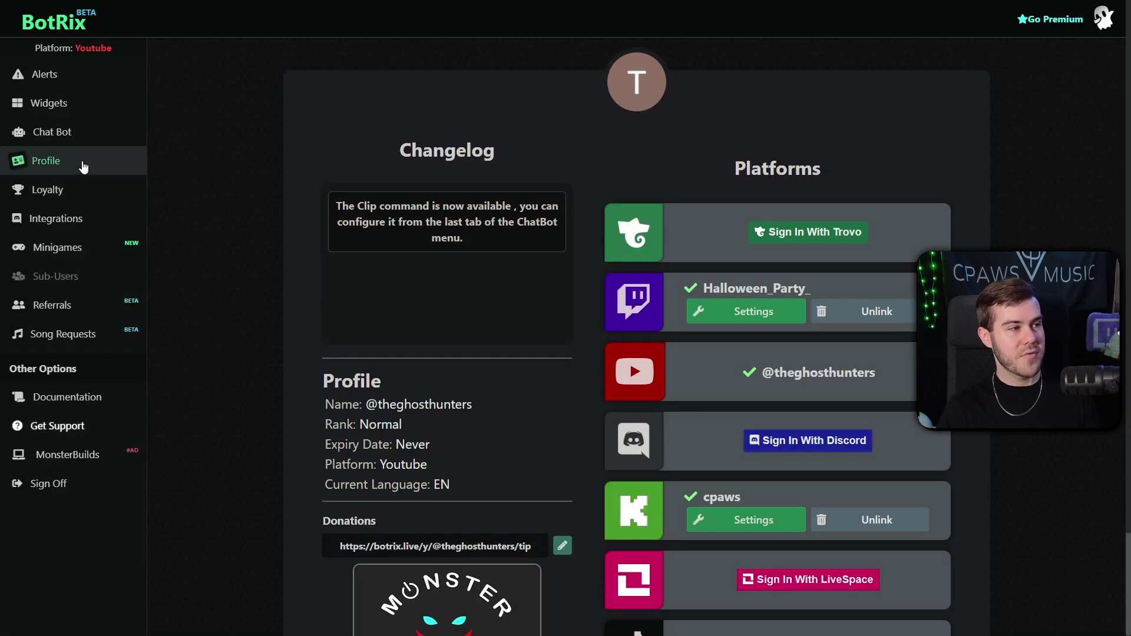
Switch the managed platform to Kick using the linked Kick account's settings and open its alerts page.
scroll(671, 394, down, 1)
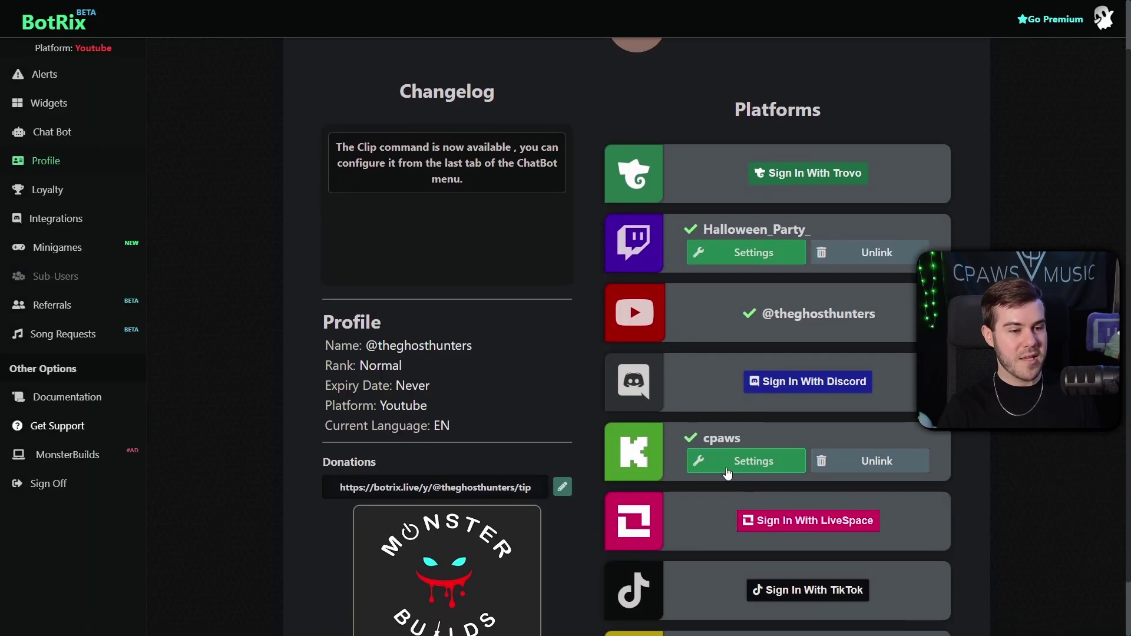
click(734, 461)
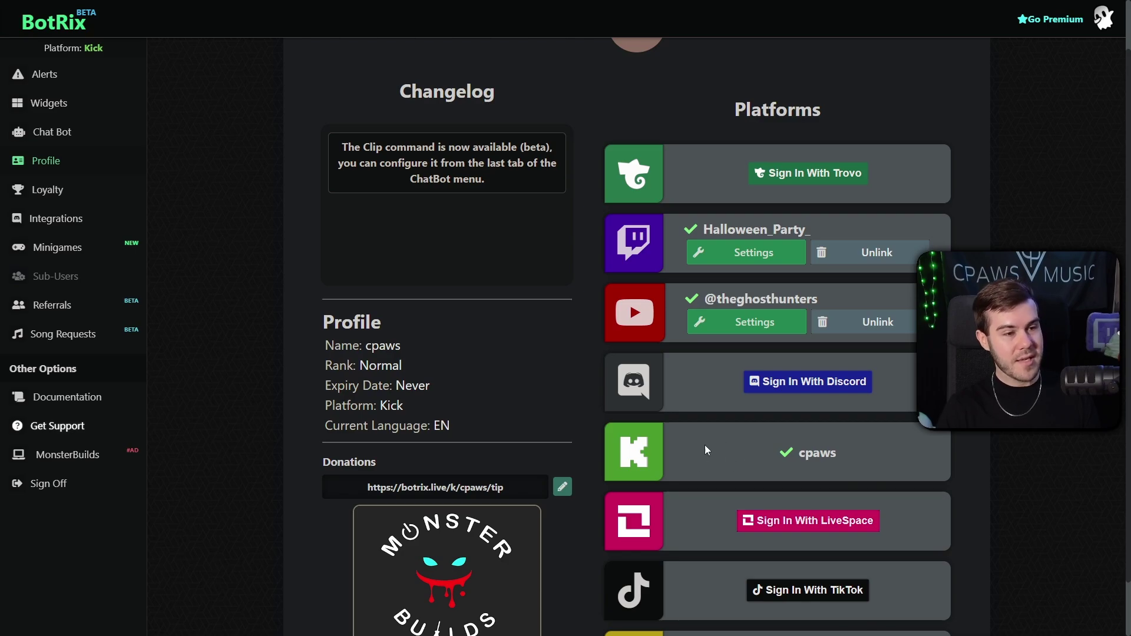
click(83, 74)
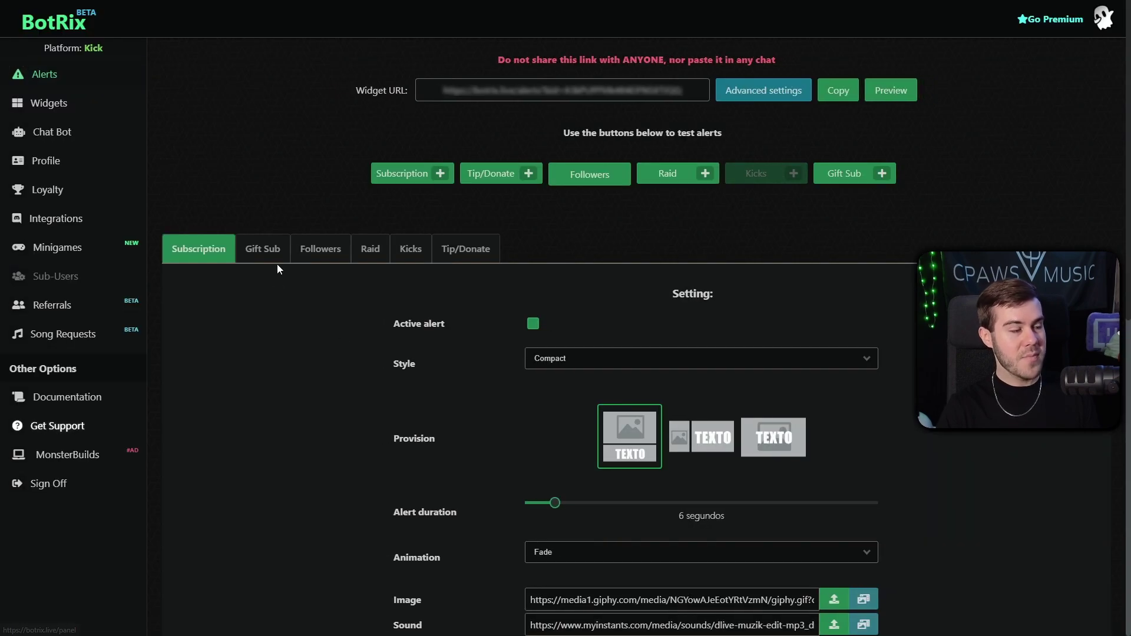
Look through the Kick alert categories Gift Sub, Followers, Raid, Kicks and Tip/Donate, ending on Subscription.
click(272, 252)
click(321, 250)
click(382, 254)
click(411, 250)
click(466, 250)
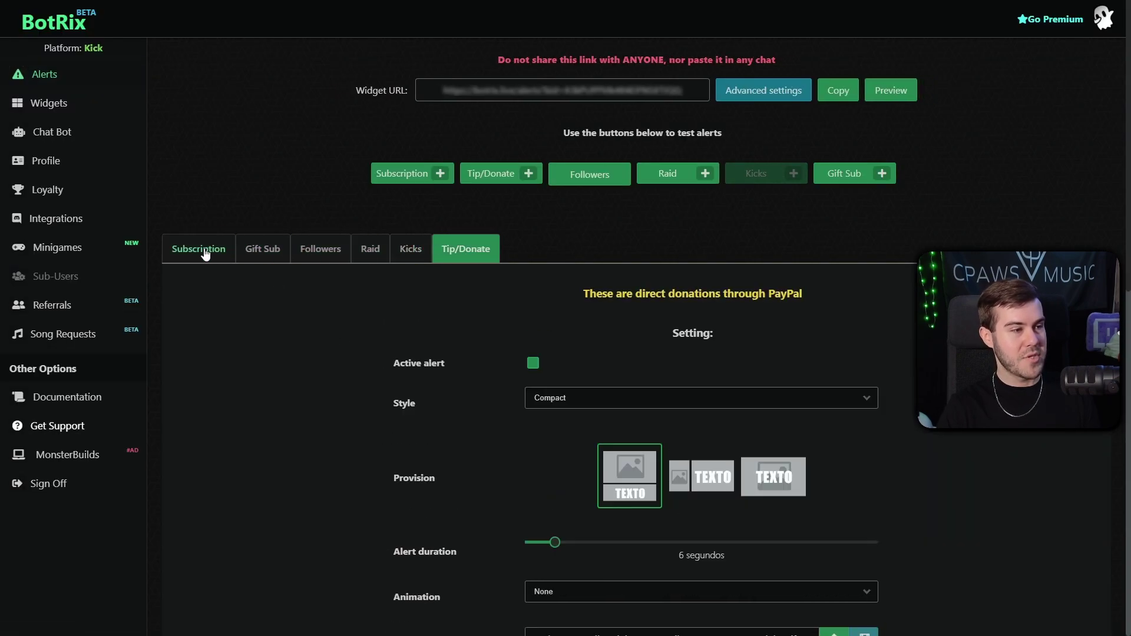
click(211, 253)
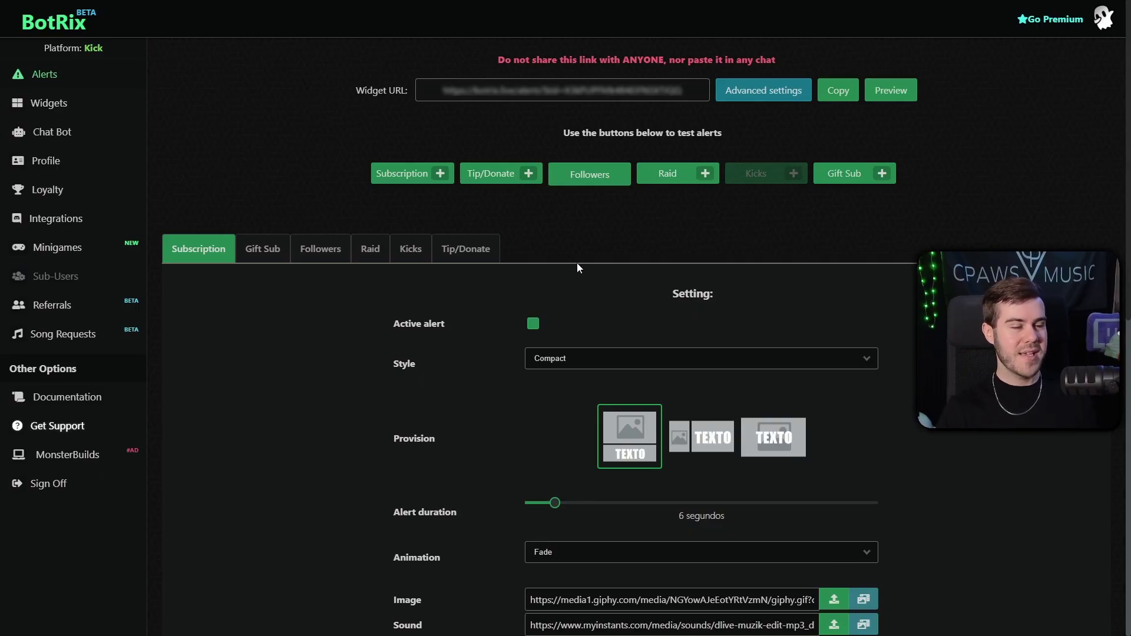
Deactivate the Followers alert for Kick and save the alert settings.
click(320, 253)
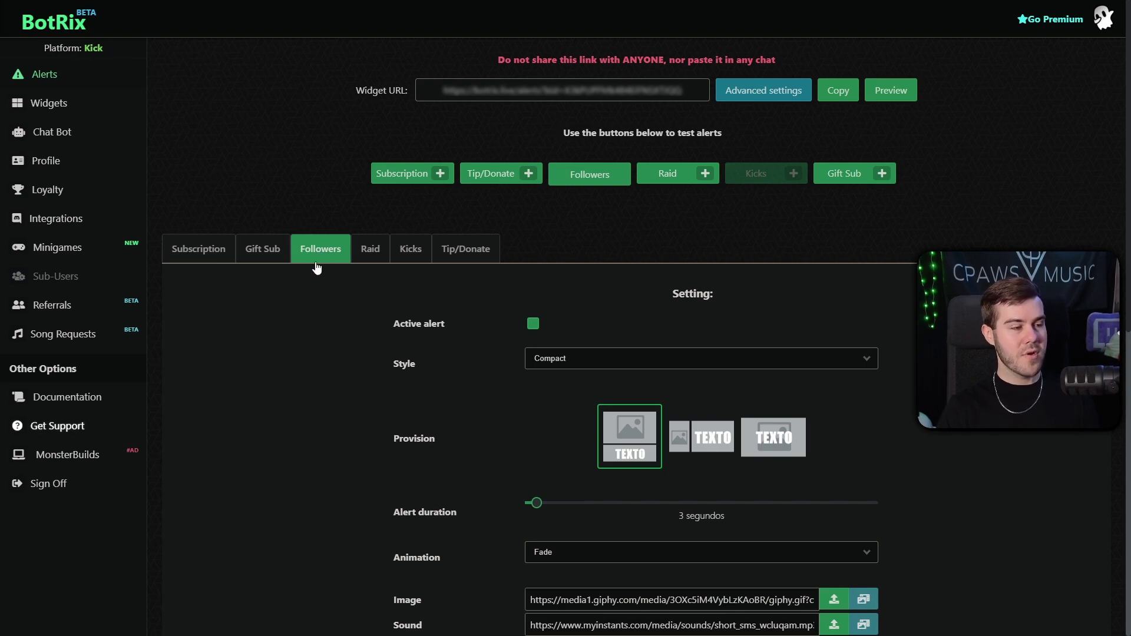
scroll(503, 365, down, 2)
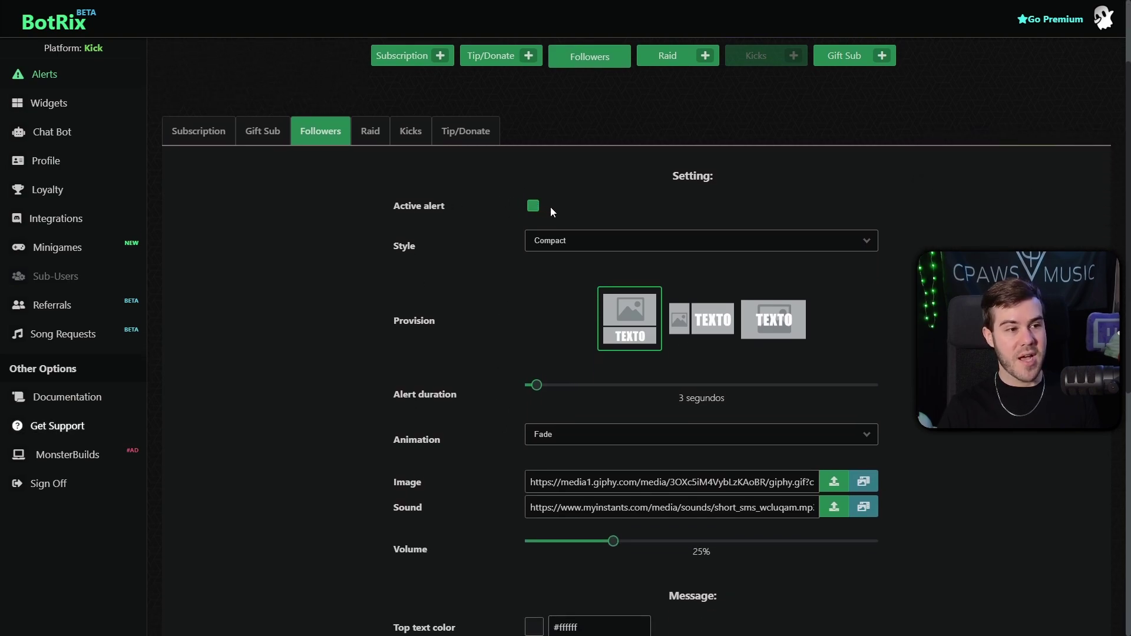
click(533, 206)
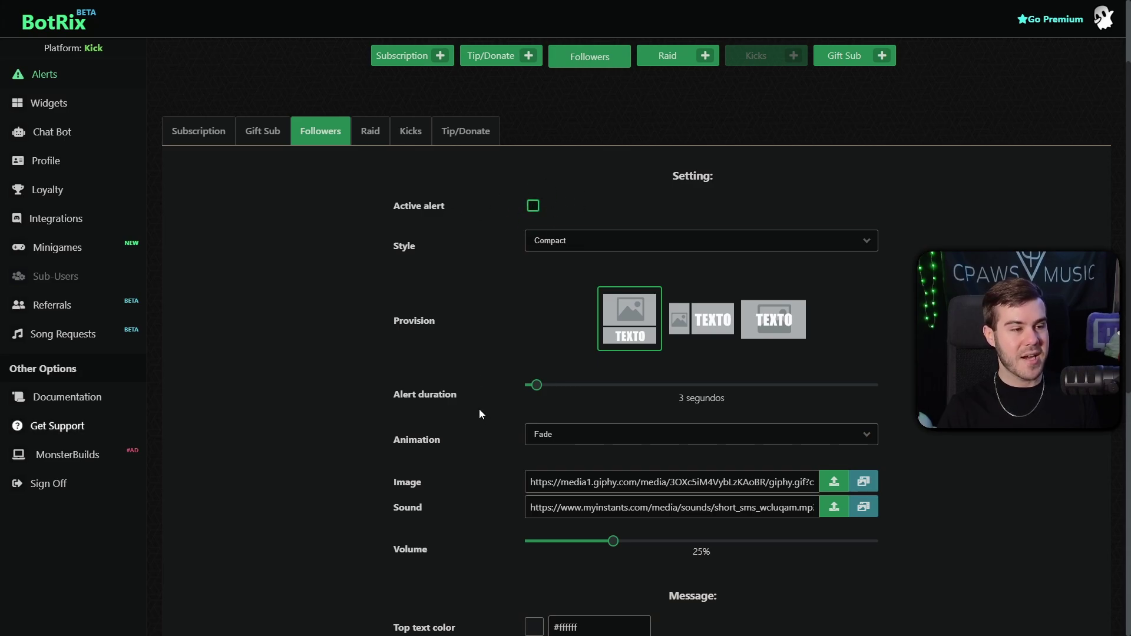
scroll(459, 369, down, 1)
scroll(460, 368, down, 5)
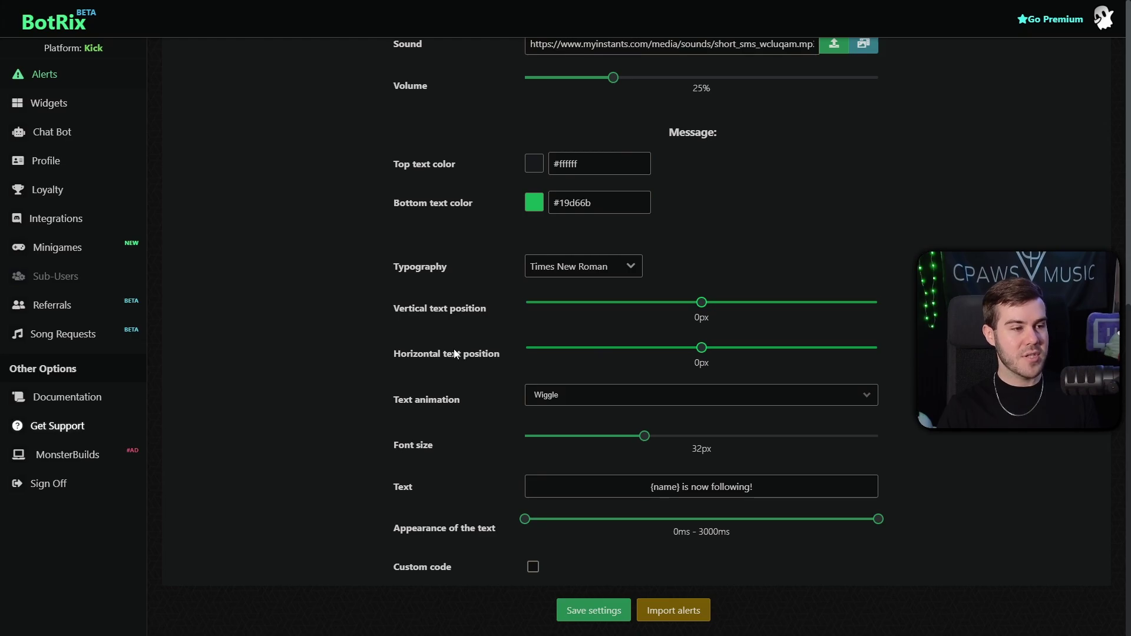
scroll(454, 353, up, 9)
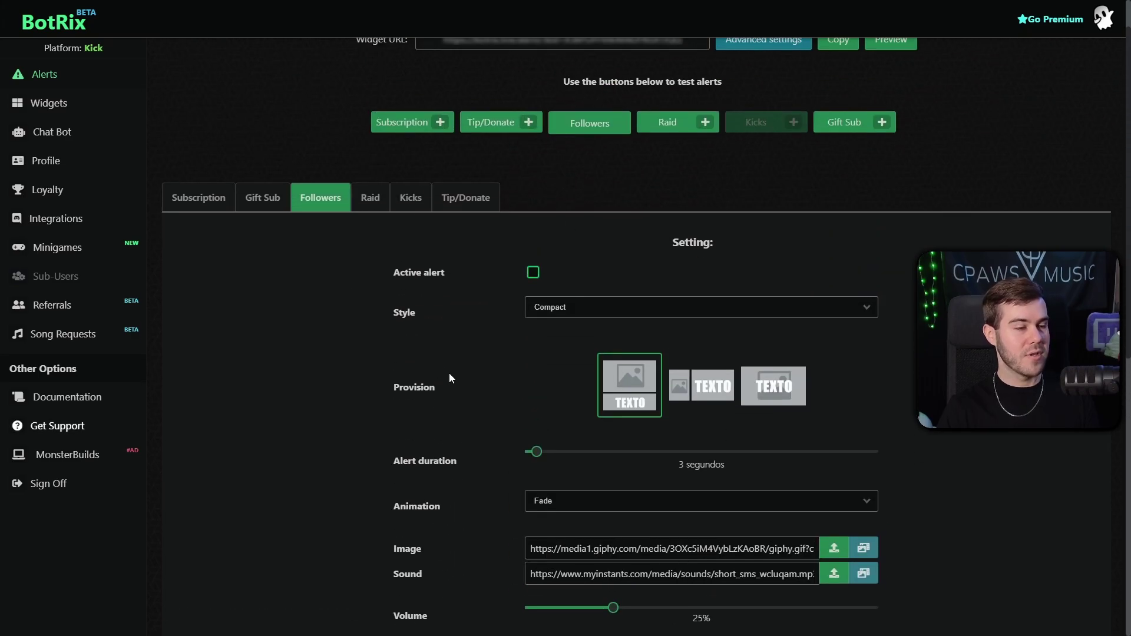
scroll(436, 419, down, 9)
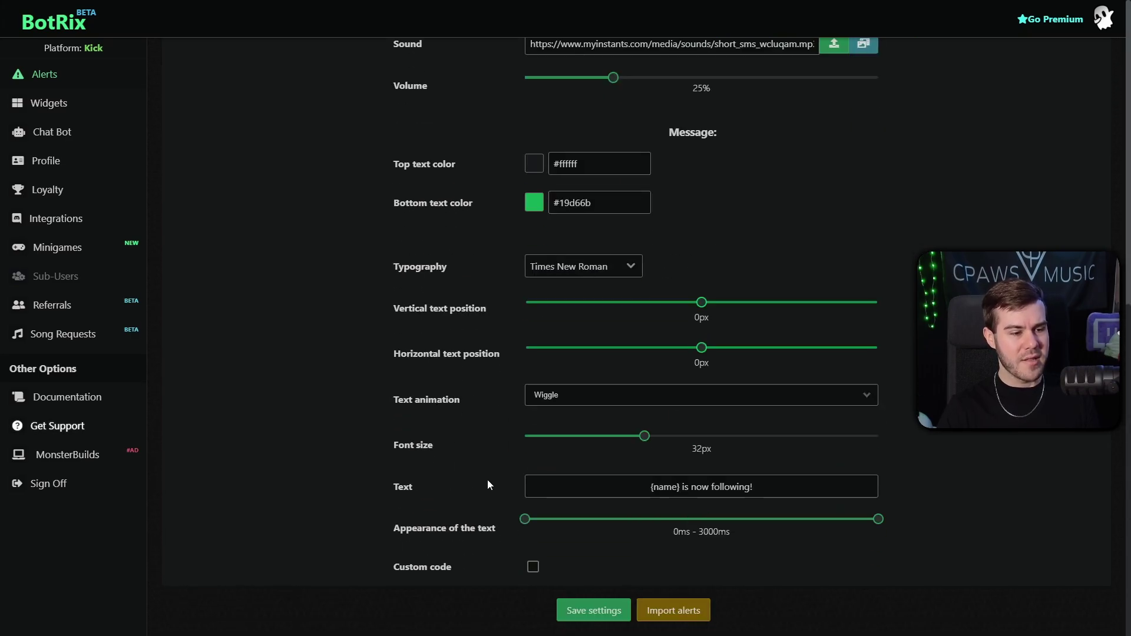
click(584, 614)
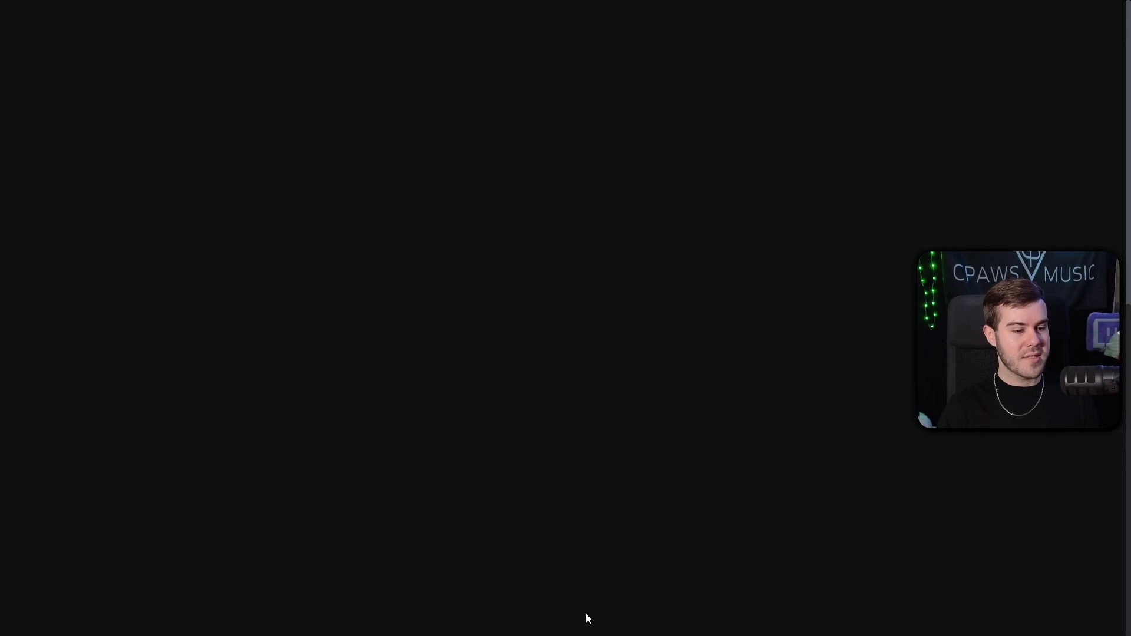
scroll(613, 292, up, 10)
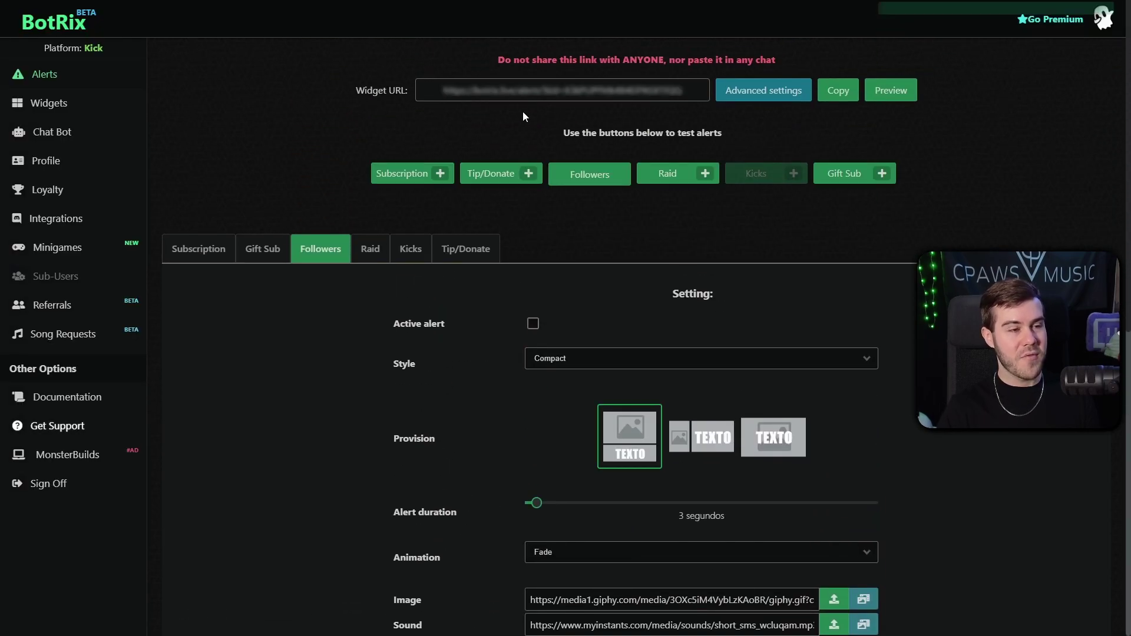
View the alert settings for Raid and Kicks.
click(372, 252)
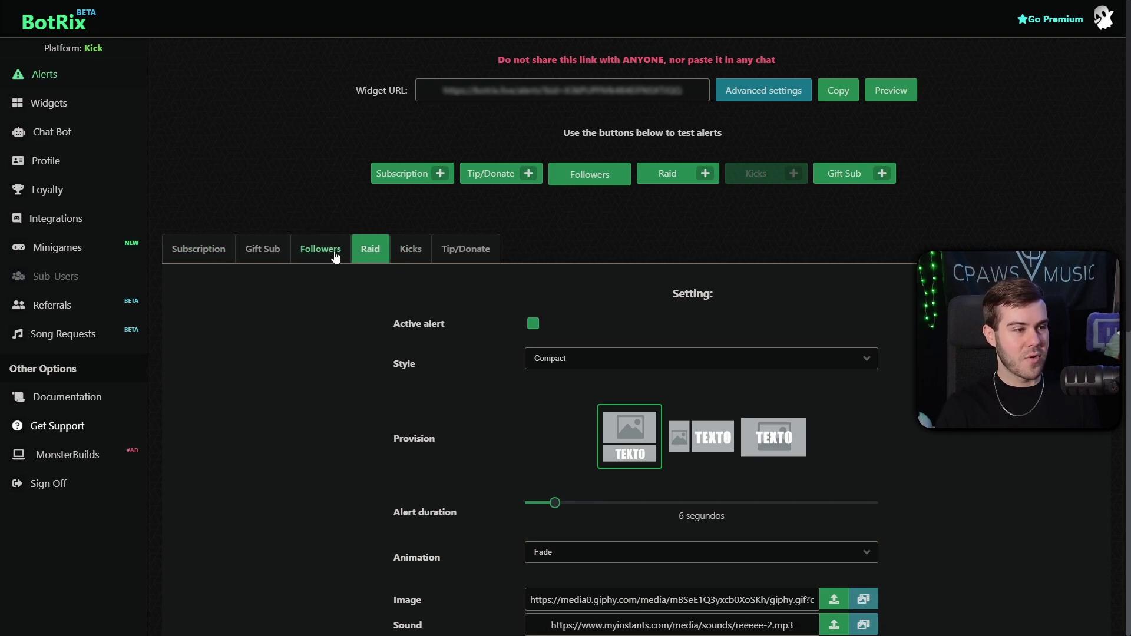
click(412, 250)
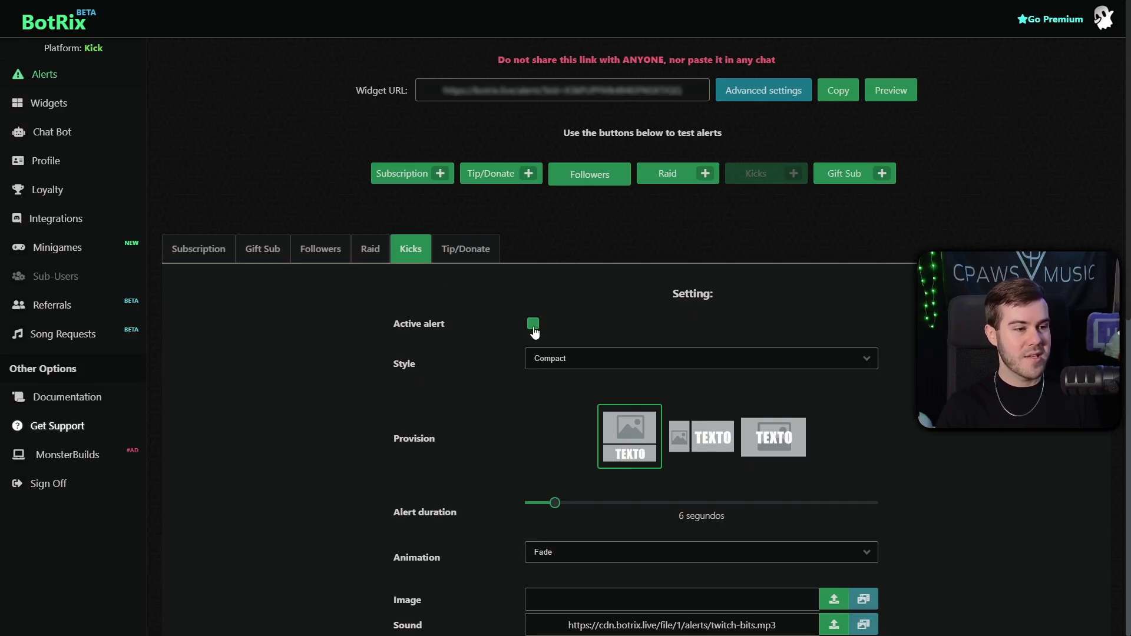
Reactivate the Followers alert and keep its style set to Compact.
click(322, 251)
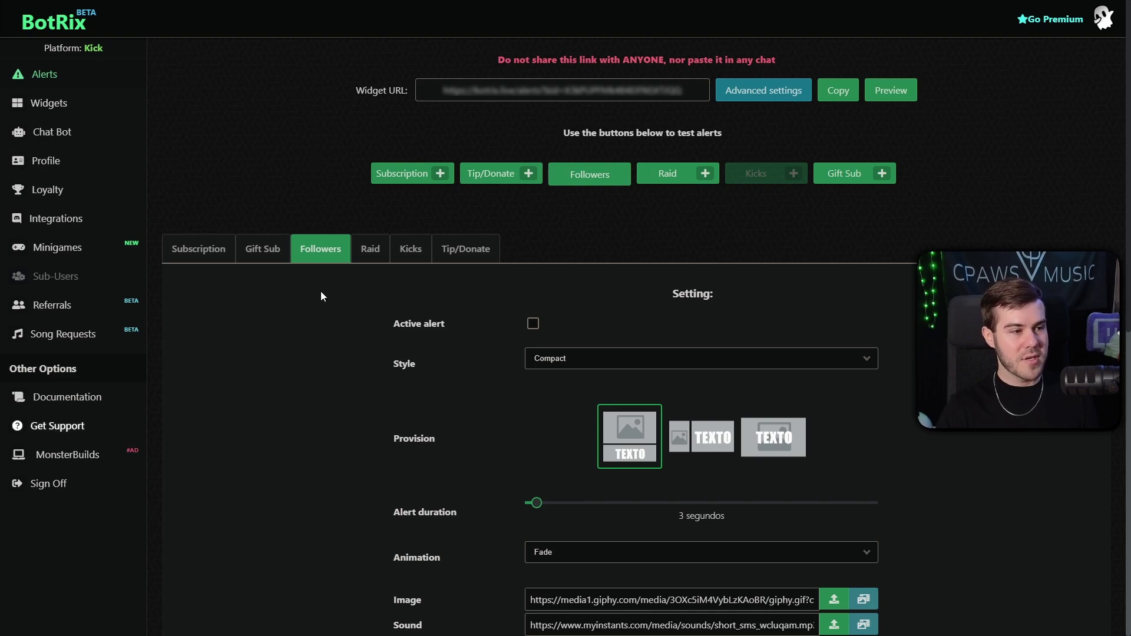
scroll(330, 283, down, 3)
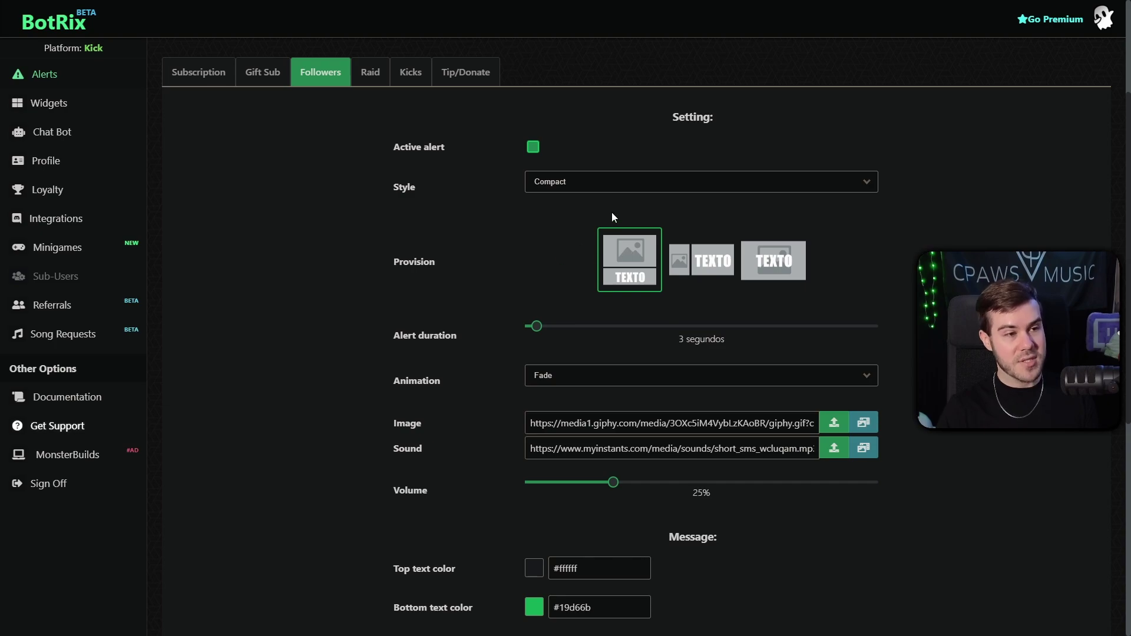
click(571, 183)
click(595, 237)
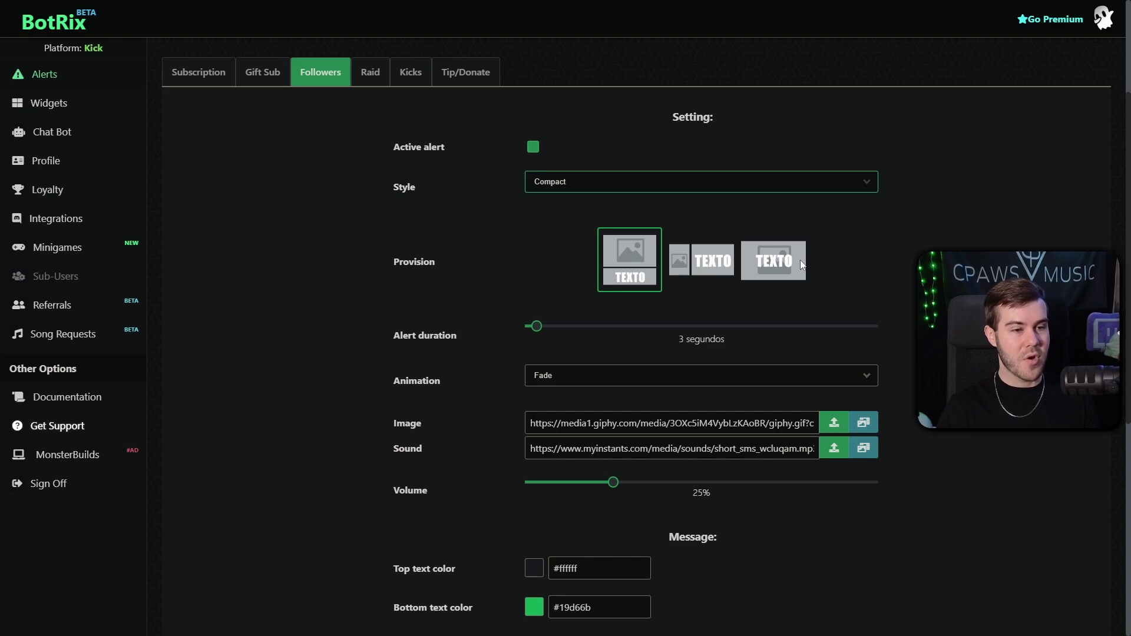
scroll(546, 218, down, 2)
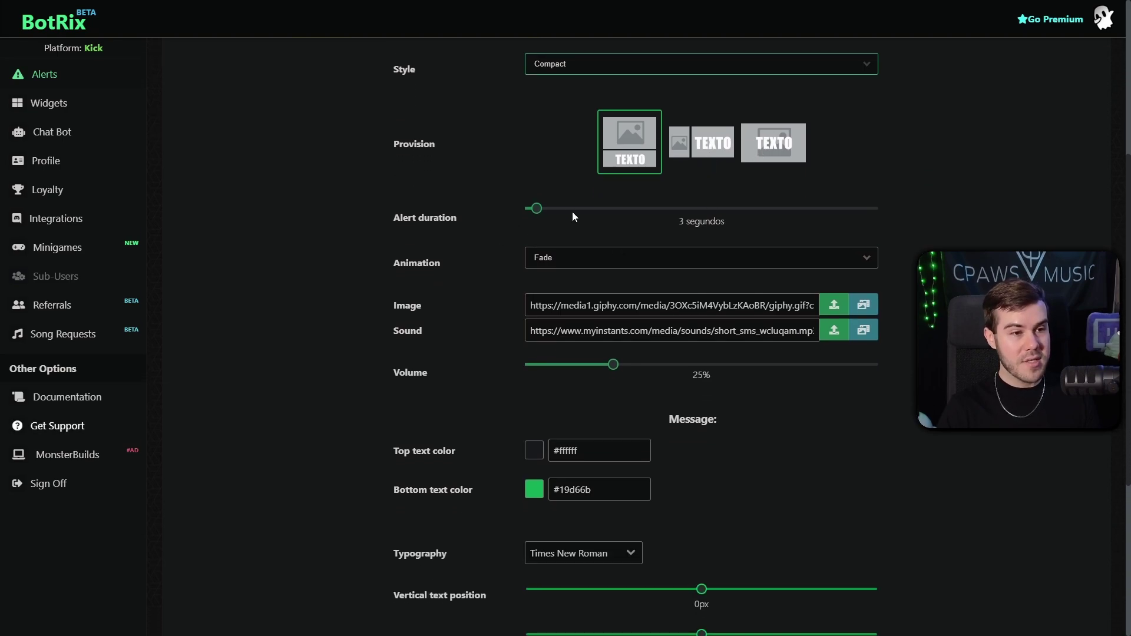
Search the image gallery for "spongebob" and set one of the SpongeBob GIFs as the Followers alert image.
scroll(569, 257, down, 2)
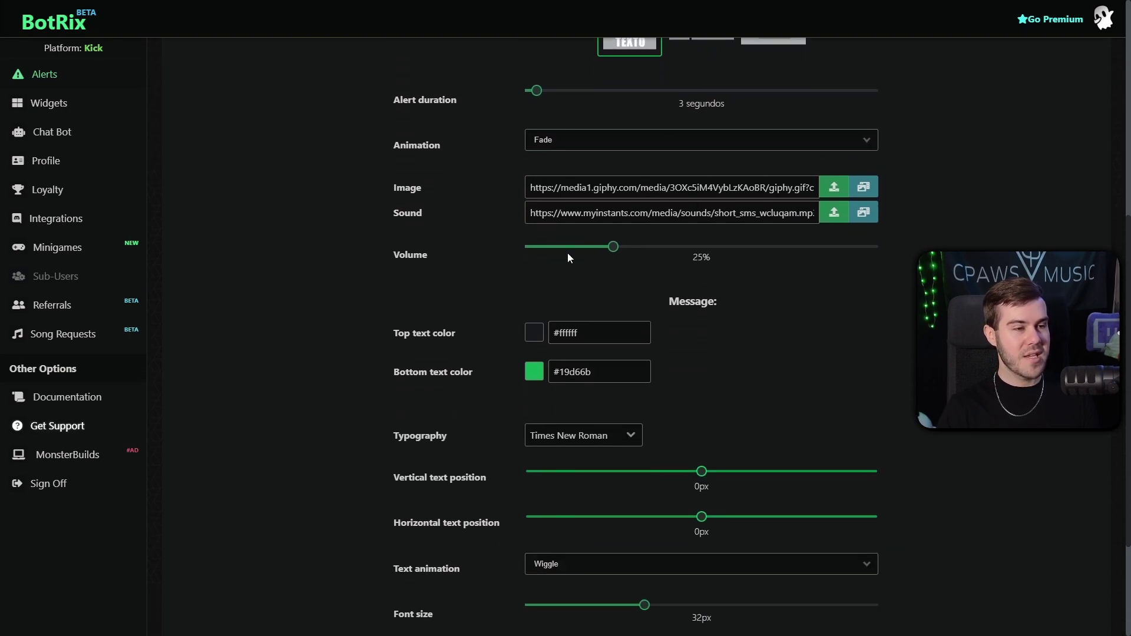
scroll(763, 327, up, 2)
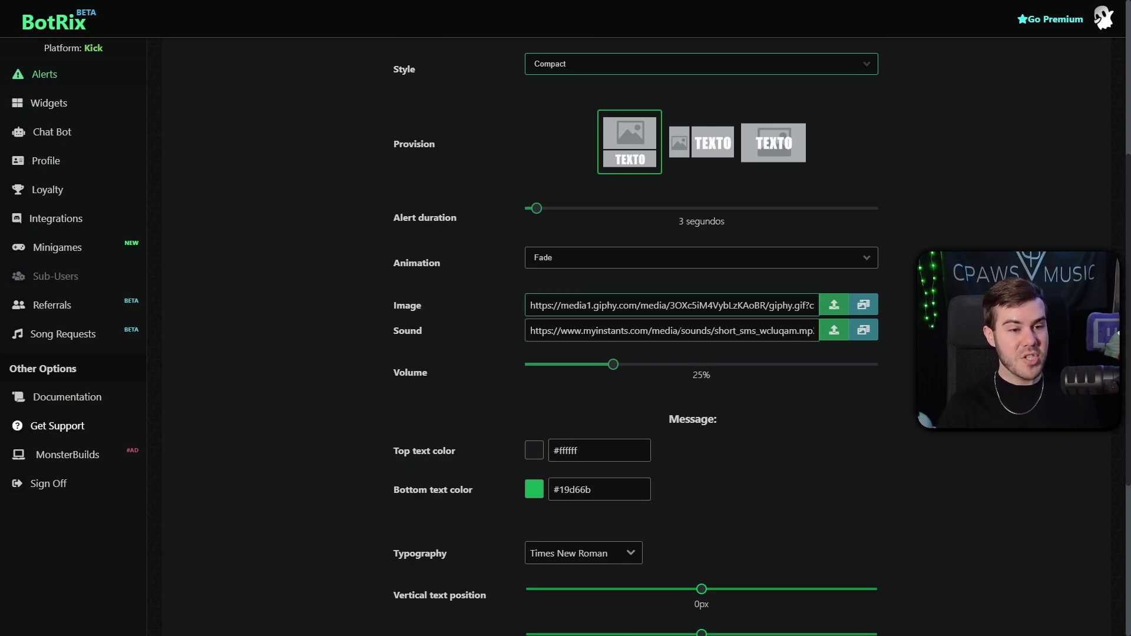
click(864, 305)
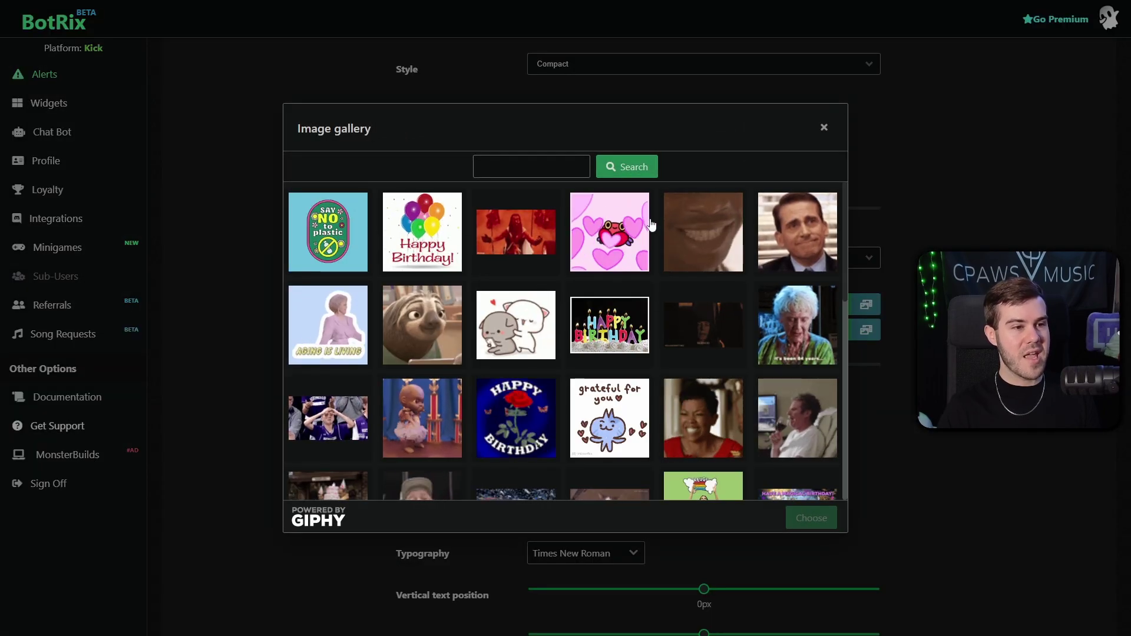
scroll(564, 353, down, 1)
scroll(564, 350, down, 8)
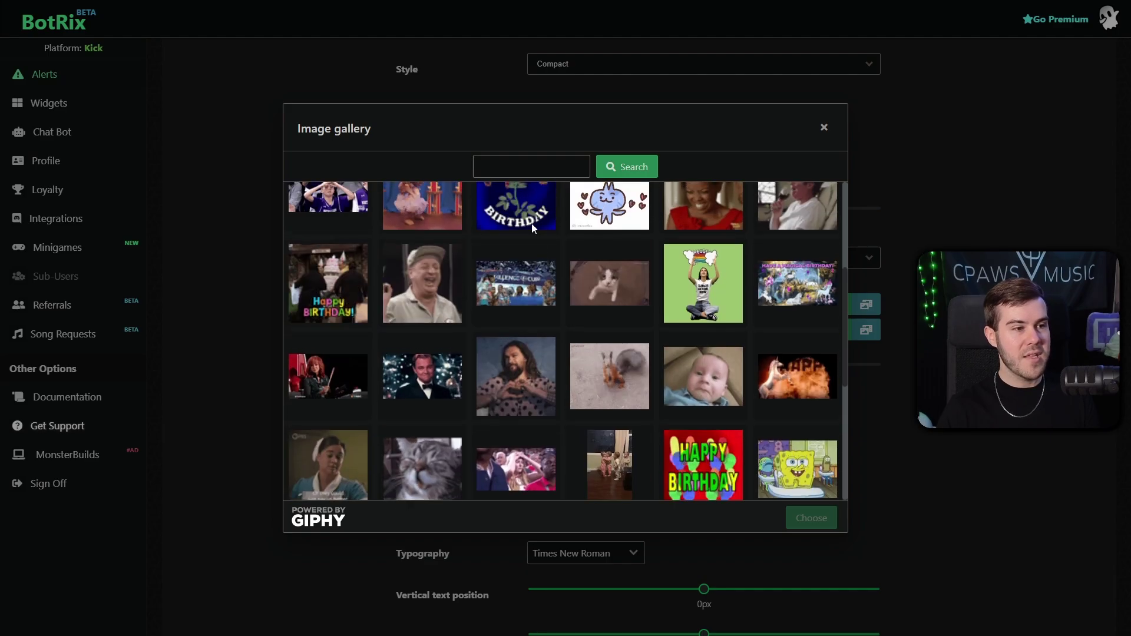
click(543, 171)
text(spongebob)
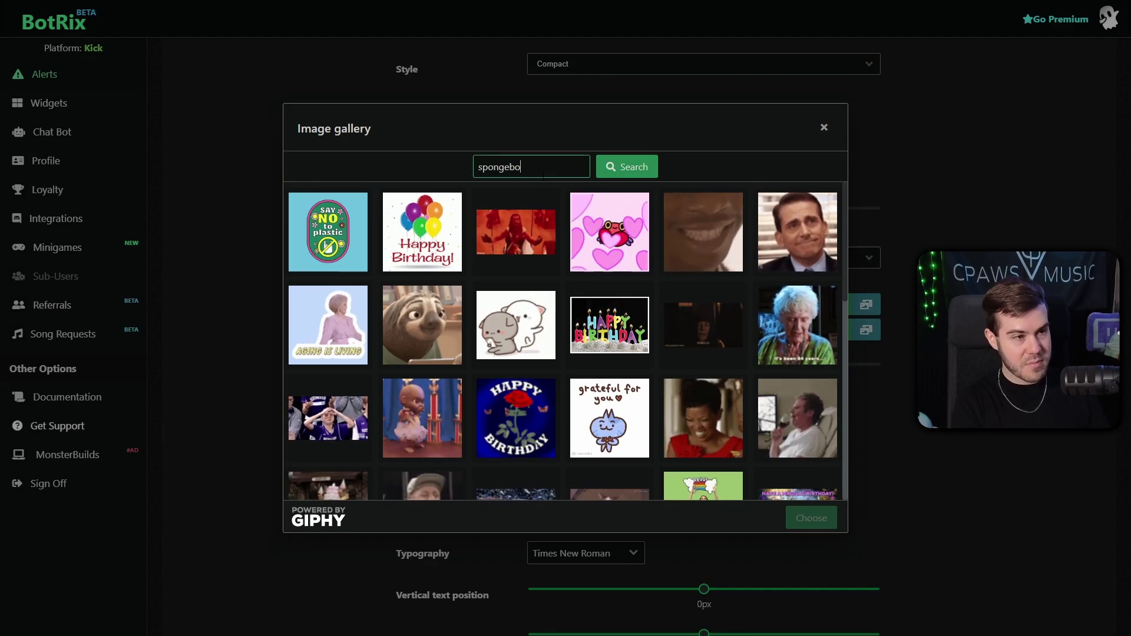
click(624, 168)
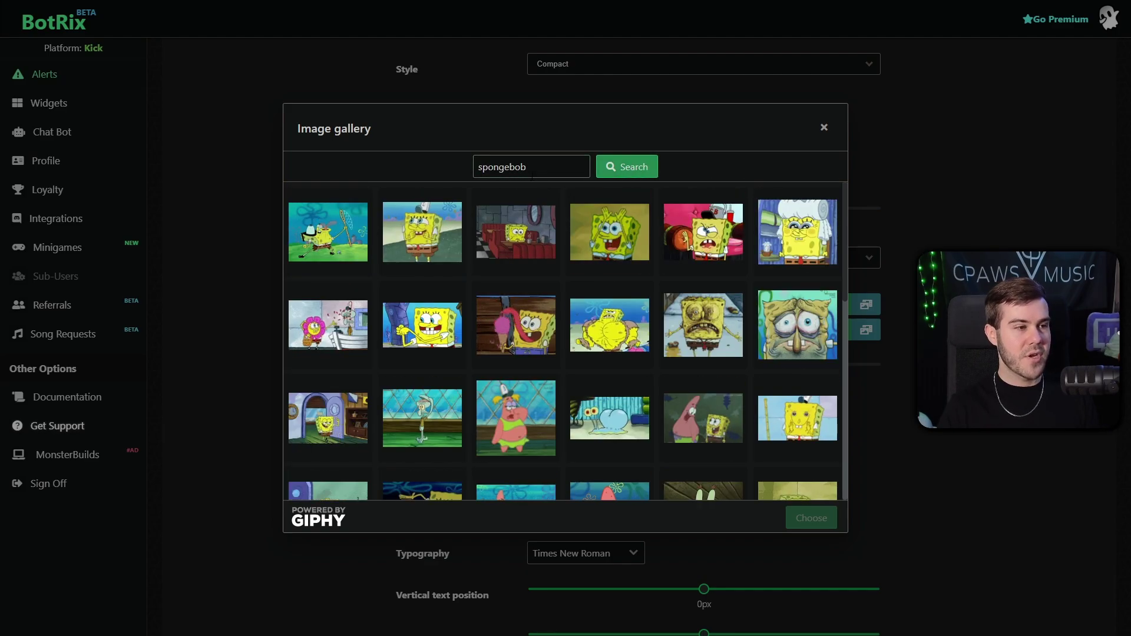
click(539, 340)
click(810, 518)
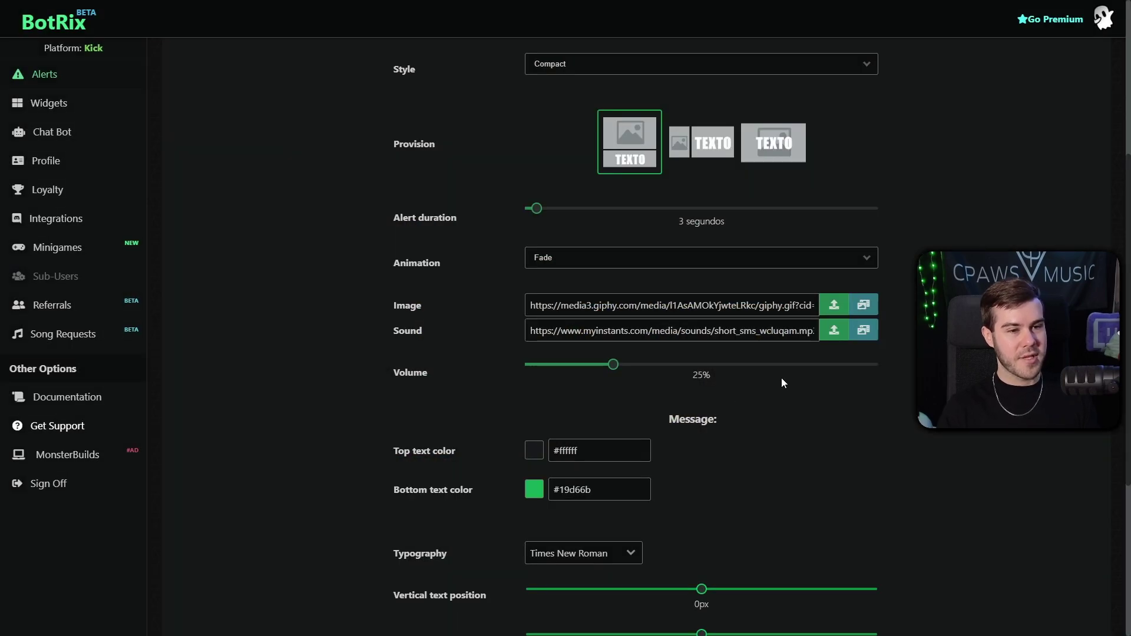
Search the sound gallery for "spongebob" and set "Hi how are ya Spongebob" as the Followers alert sound.
click(863, 331)
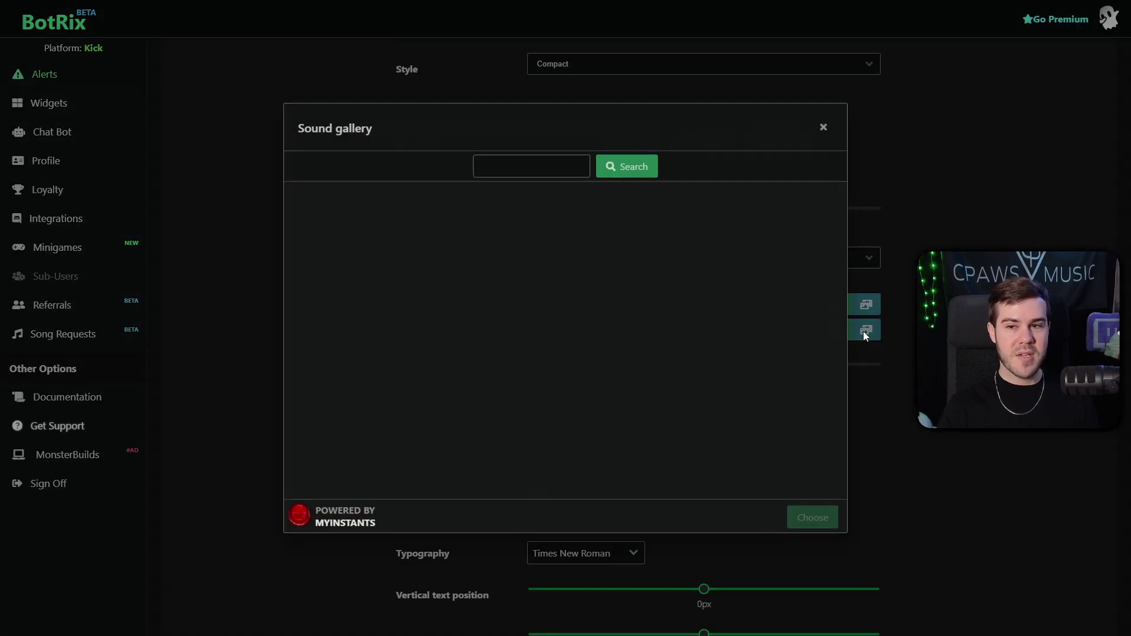
scroll(587, 351, down, 3)
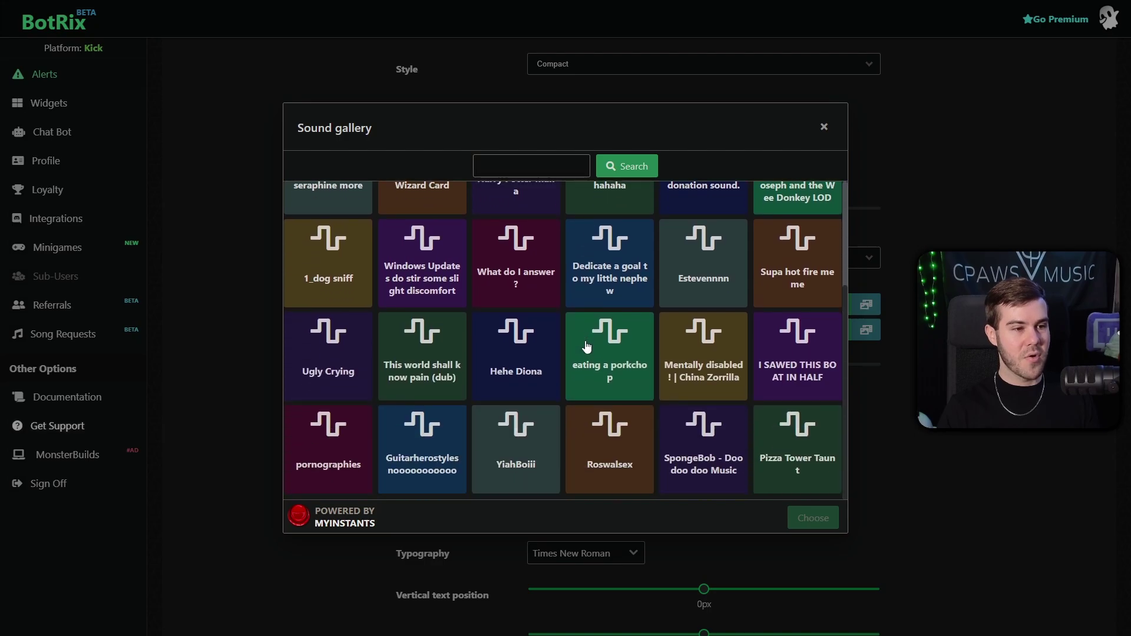
scroll(587, 347, up, 3)
text(spongebob)
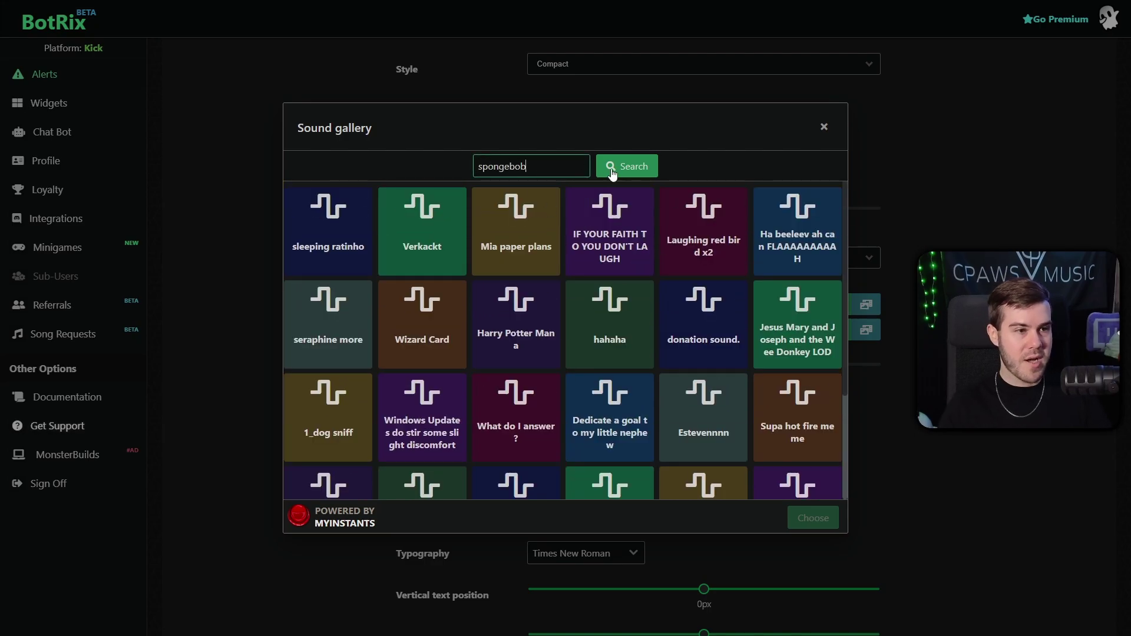
click(627, 171)
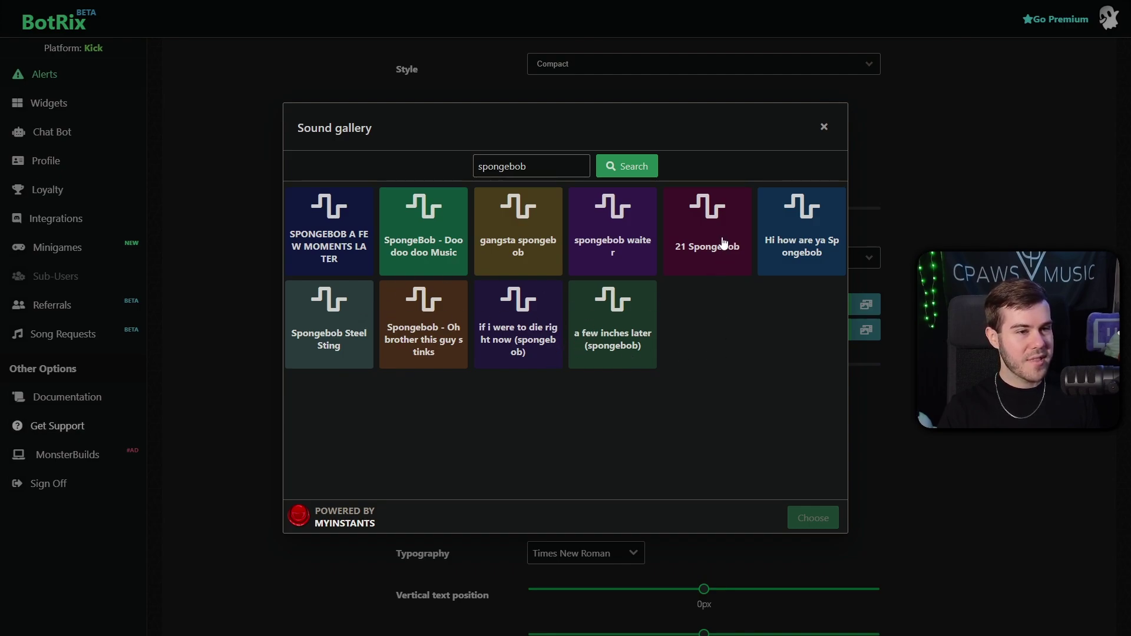
click(795, 231)
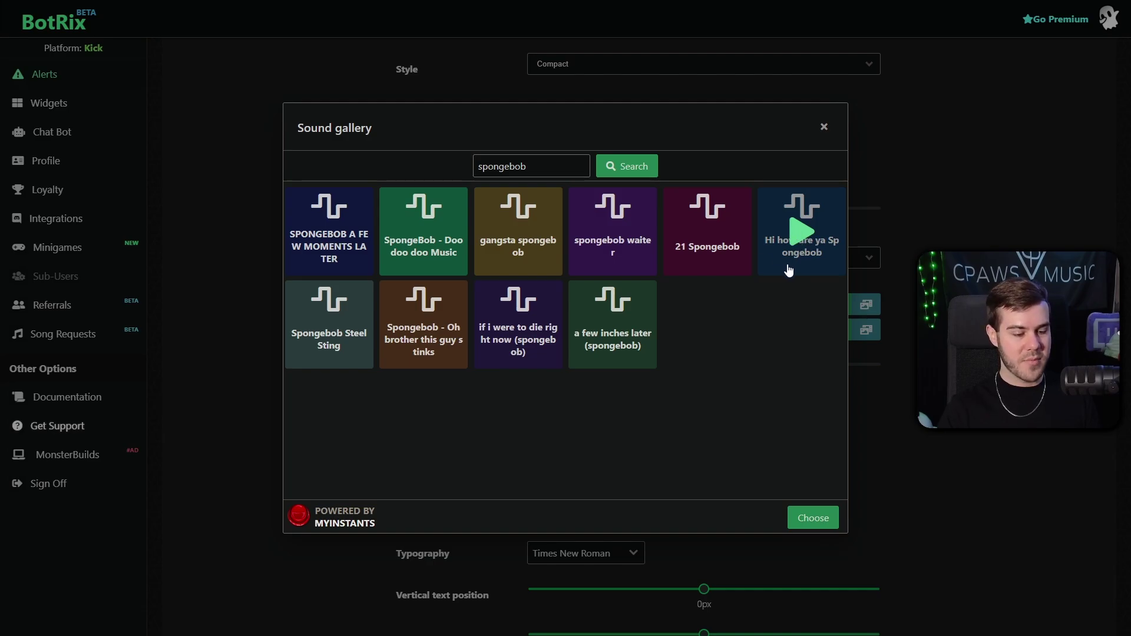
click(814, 519)
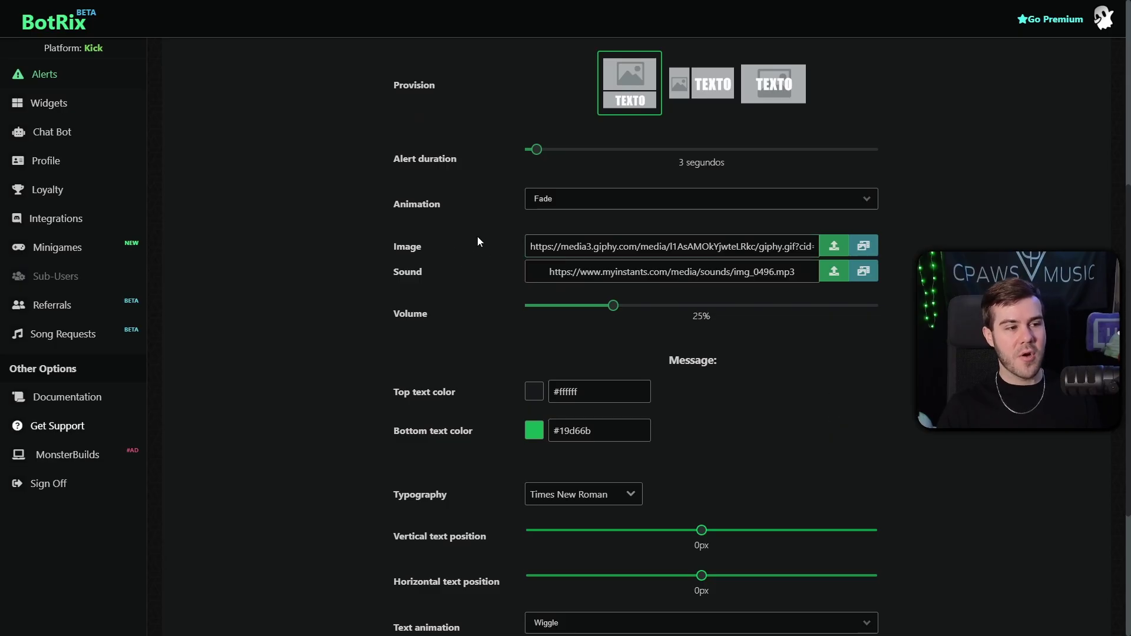
Review the remaining Followers alert options, including the message text, and save the alert settings.
scroll(507, 250, down, 1)
scroll(534, 264, up, 2)
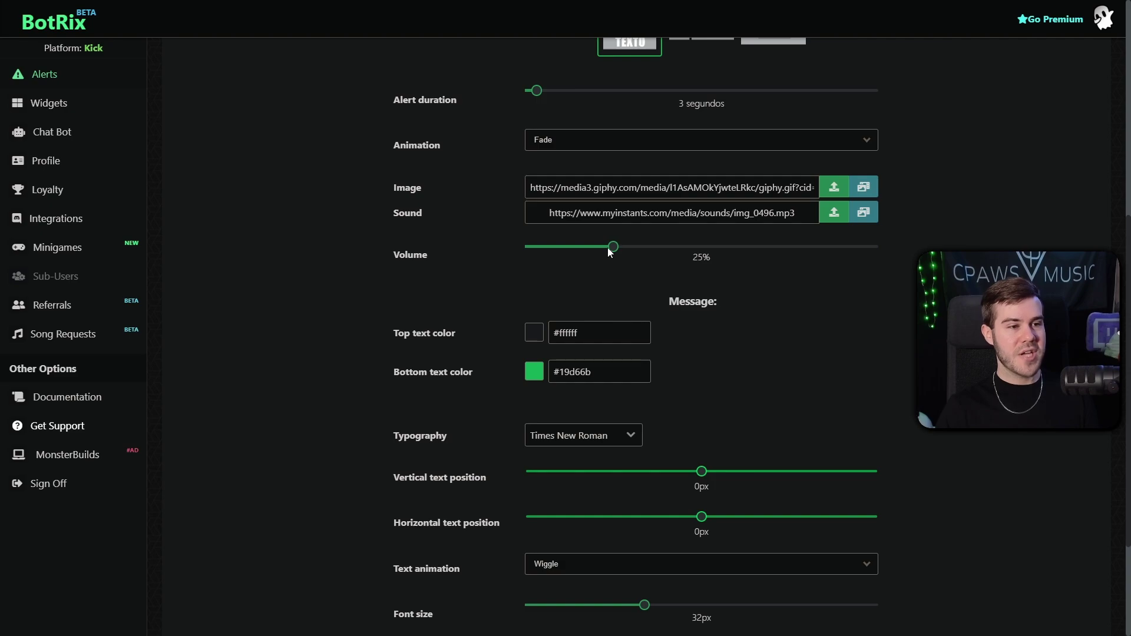
scroll(639, 292, down, 3)
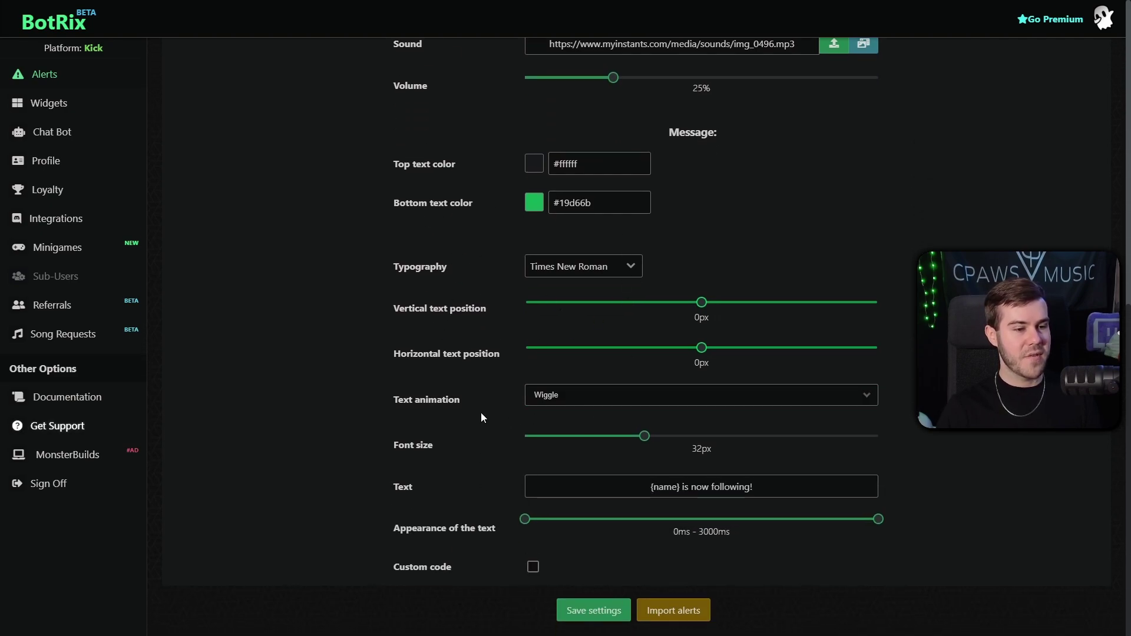
drag(650, 486, 754, 487)
click(722, 487)
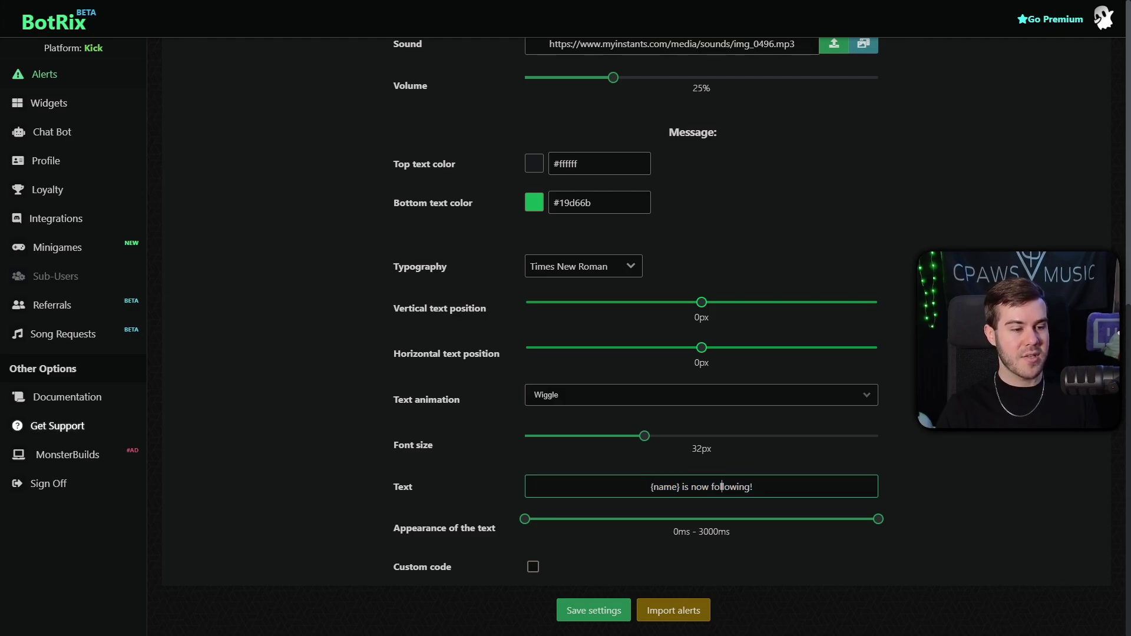
click(595, 611)
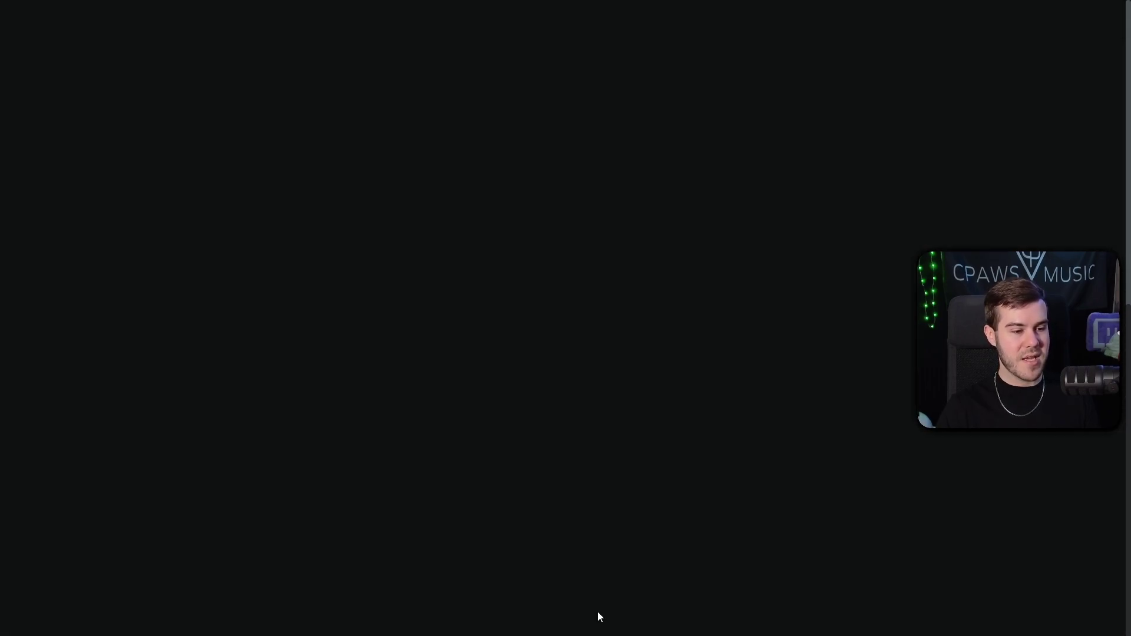
Open the advanced settings for the alert widget URL.
scroll(709, 424, up, 10)
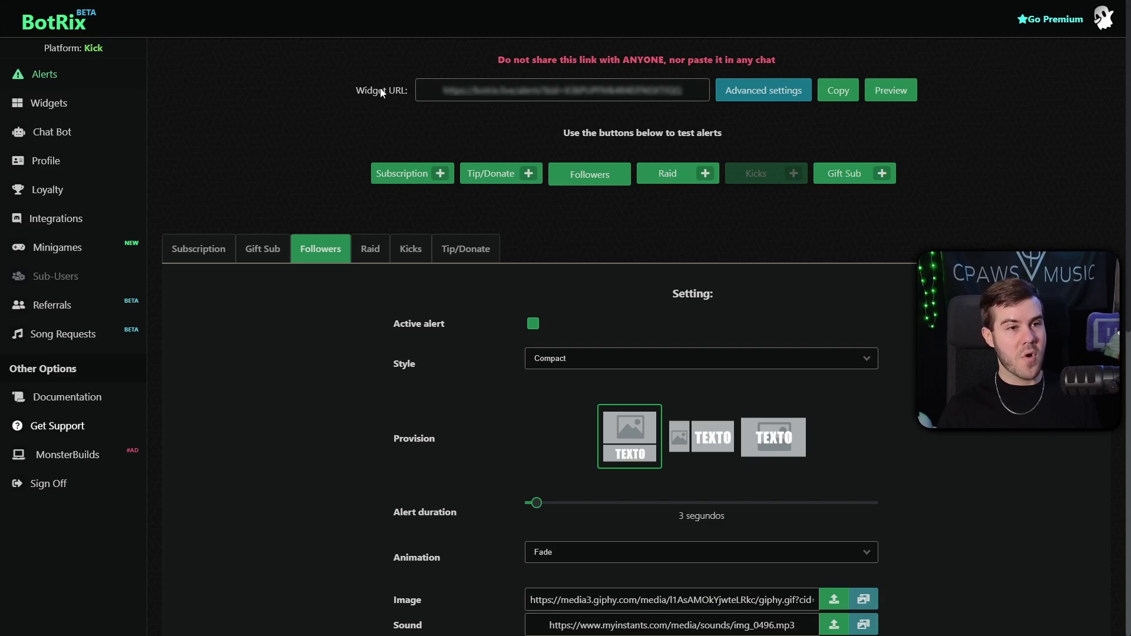
scroll(415, 433, down, 10)
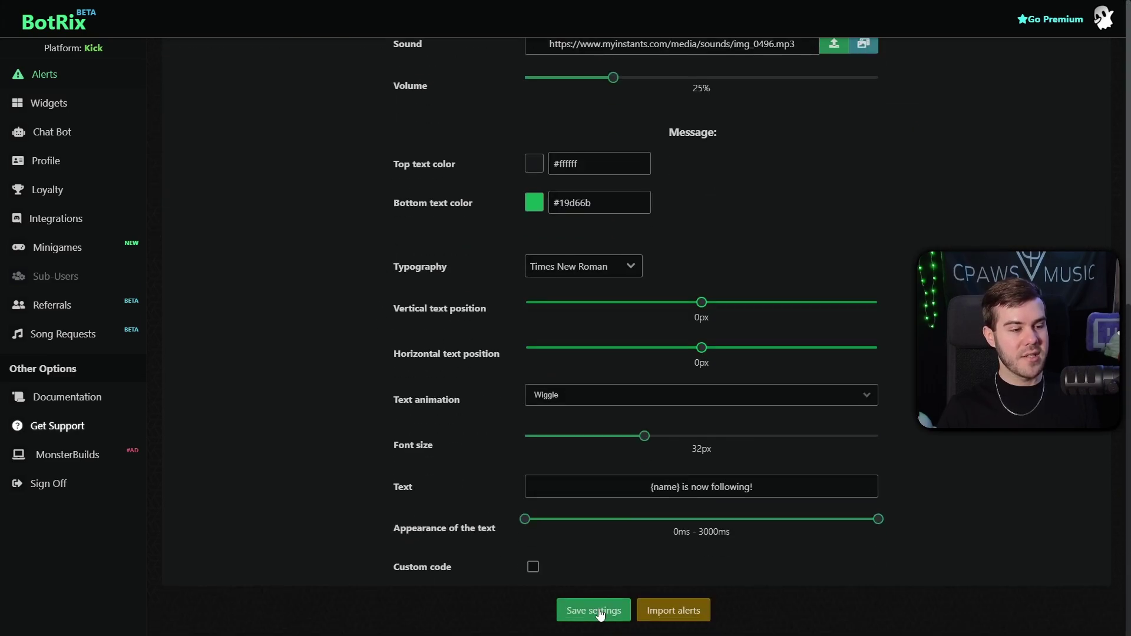
scroll(555, 552, up, 10)
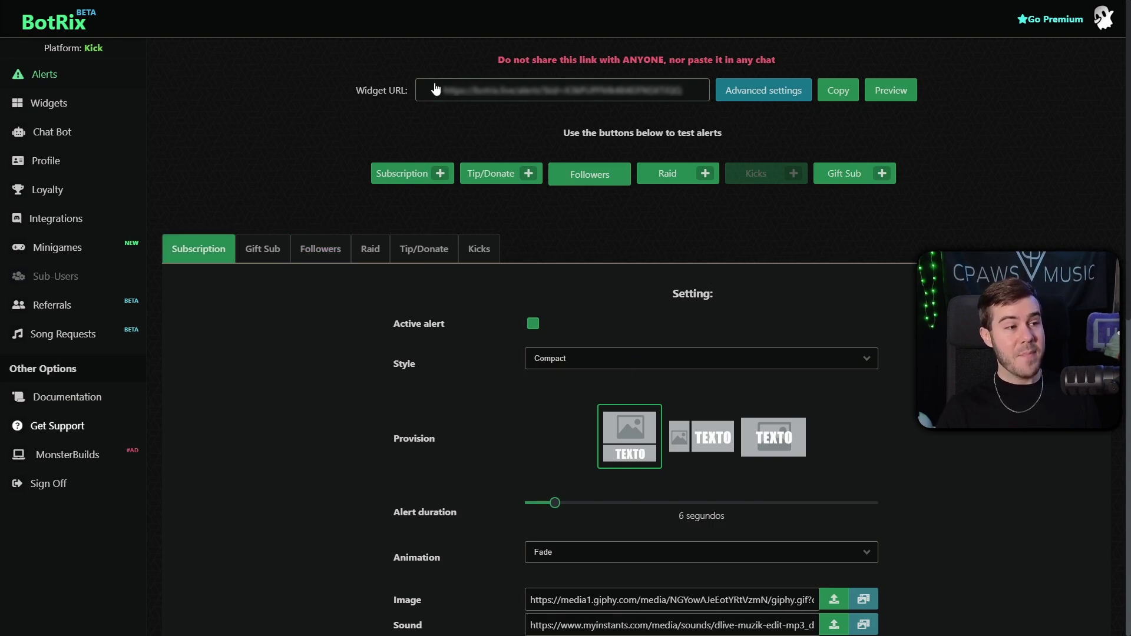
click(771, 90)
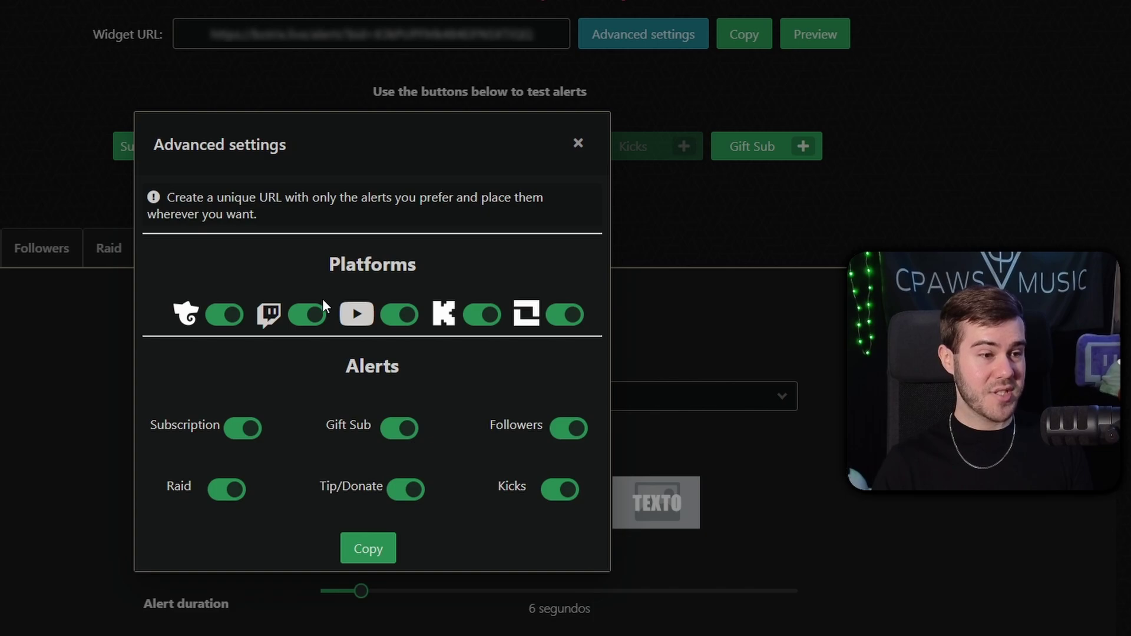
Restrict the unique alert URL to Twitch as the only platform, with only Subscription and Gift Sub alerts enabled.
click(224, 315)
click(400, 314)
click(482, 315)
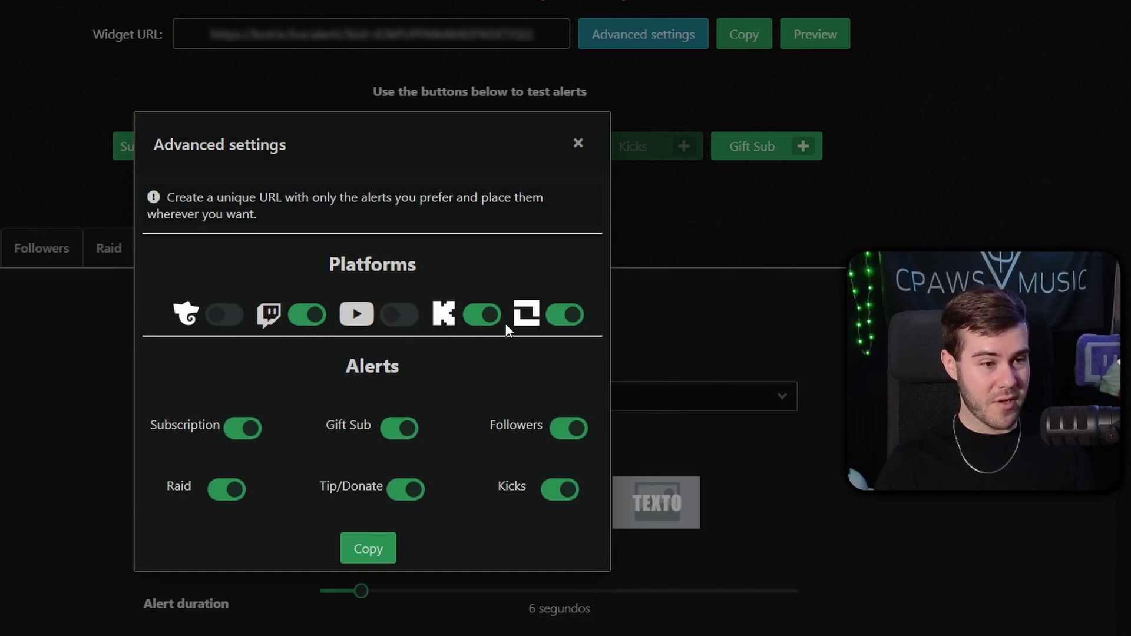
click(564, 315)
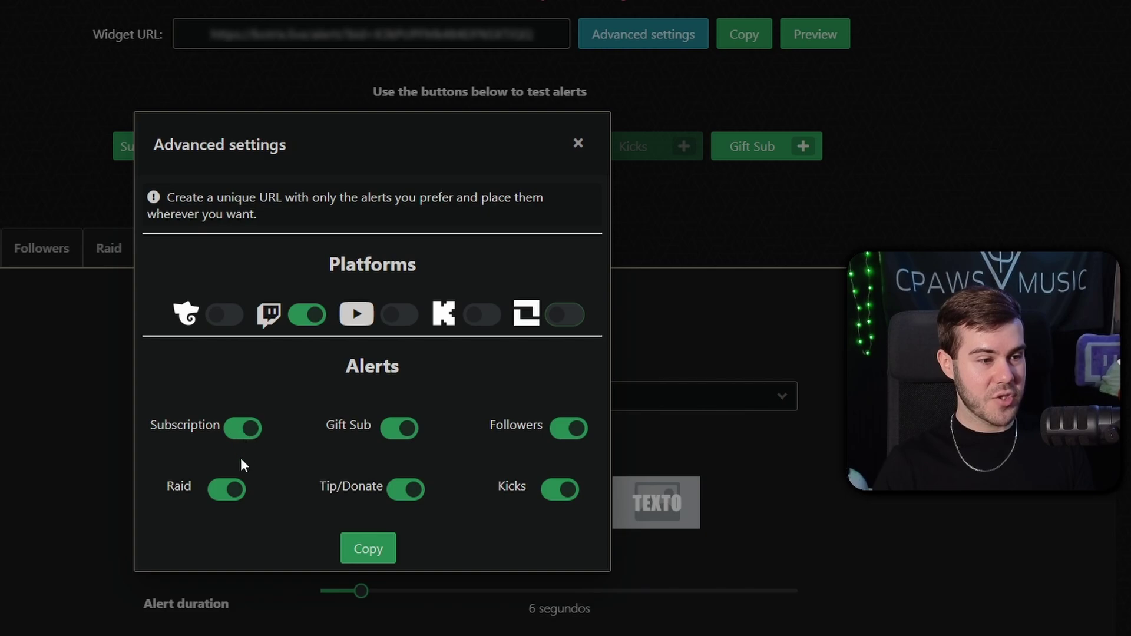
click(227, 489)
click(406, 489)
click(569, 430)
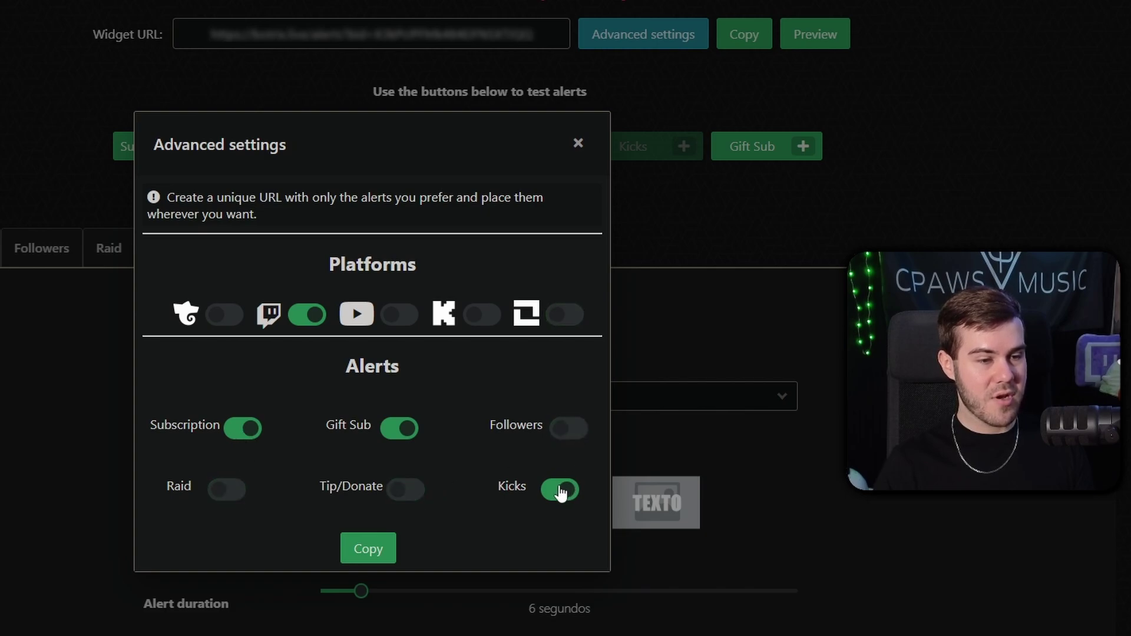
click(560, 490)
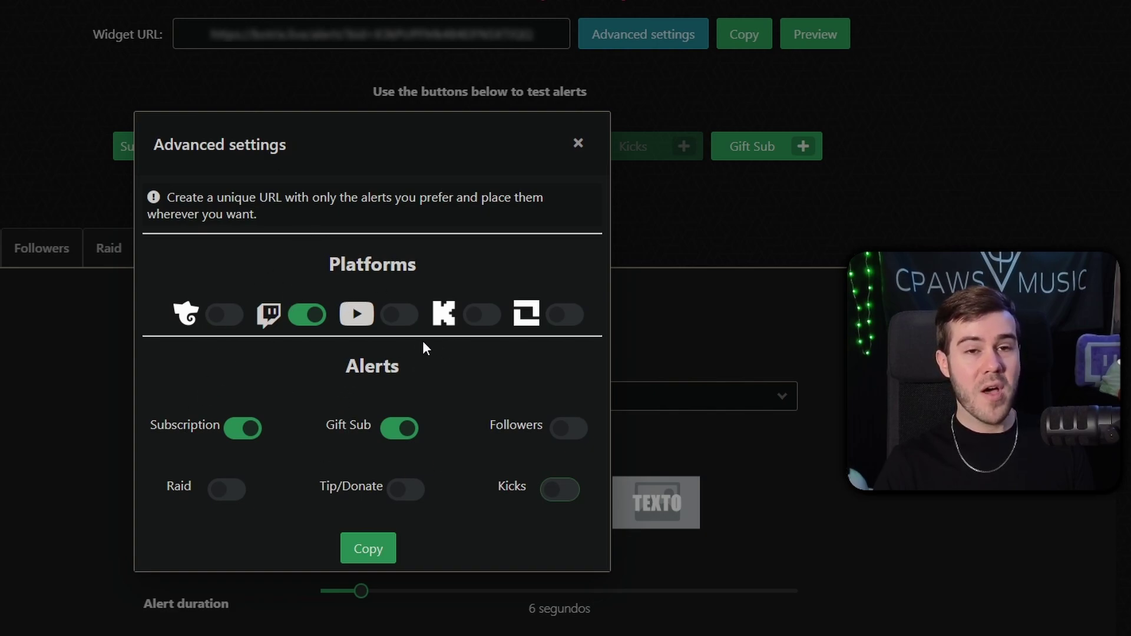
Re-enable all platforms and the Followers, Kicks, Tip/Donate and Raid alerts for the unique URL.
click(215, 318)
click(398, 318)
click(481, 315)
click(565, 315)
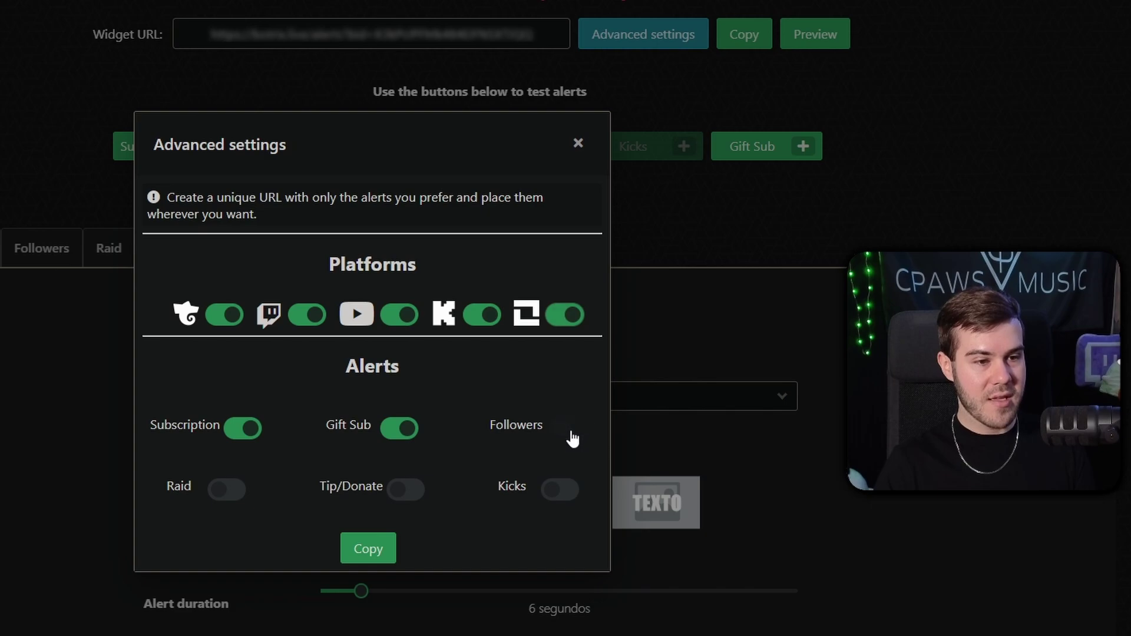
click(569, 428)
click(560, 489)
click(405, 488)
click(227, 489)
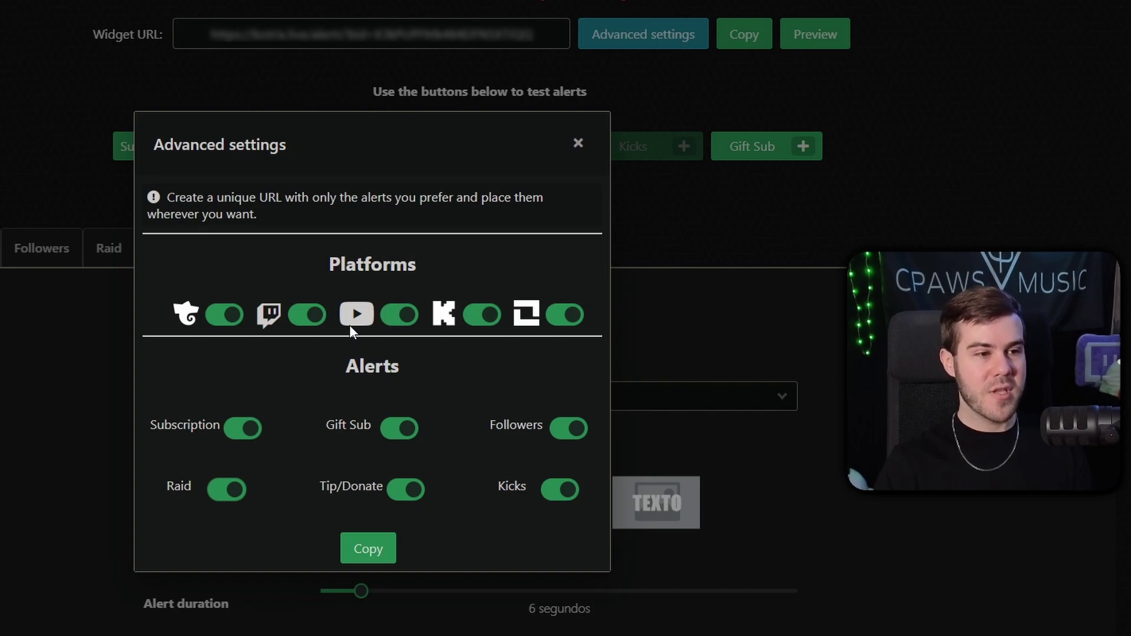
click(308, 315)
click(307, 315)
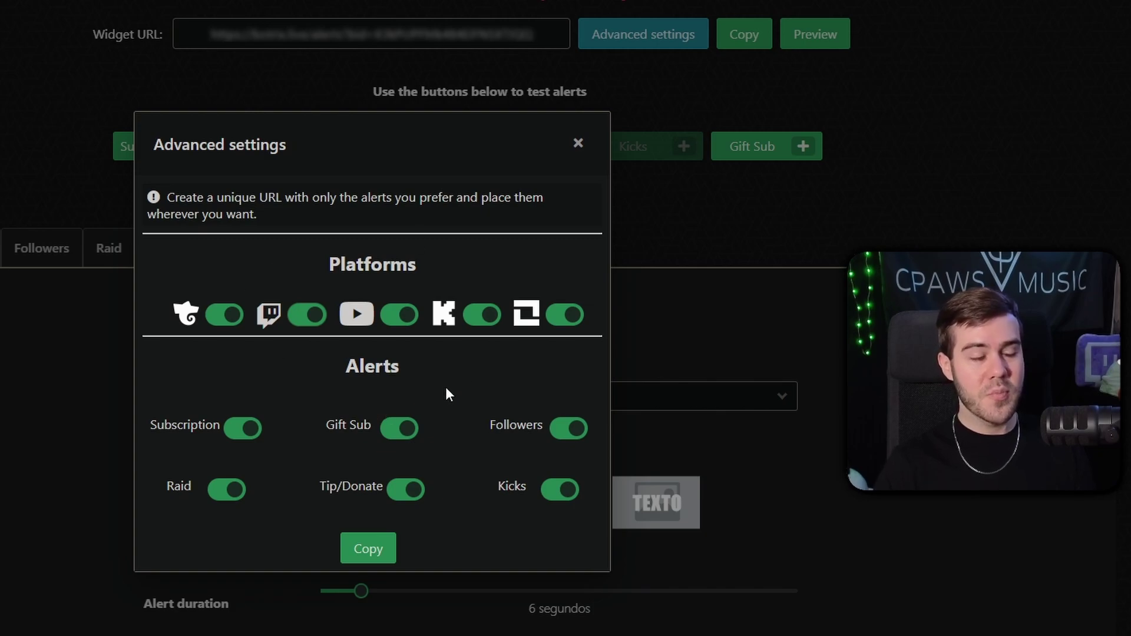
Copy the alert URL covering all platforms and alerts, switch to OBS Studio and add a browser source named "Multistream Alerts".
click(370, 553)
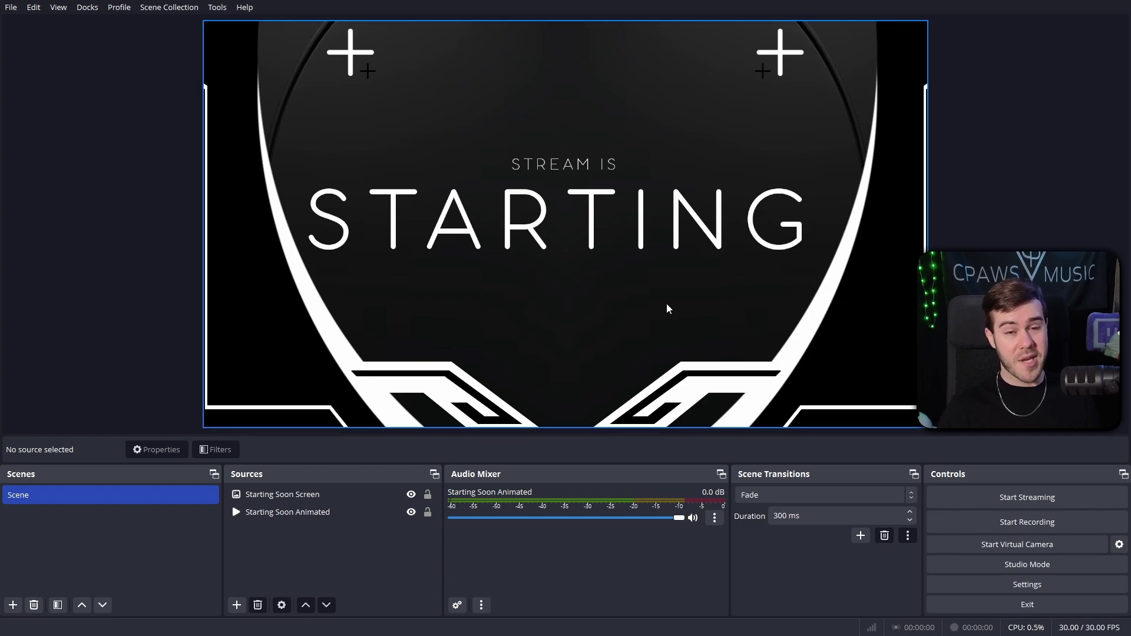
click(237, 605)
click(289, 380)
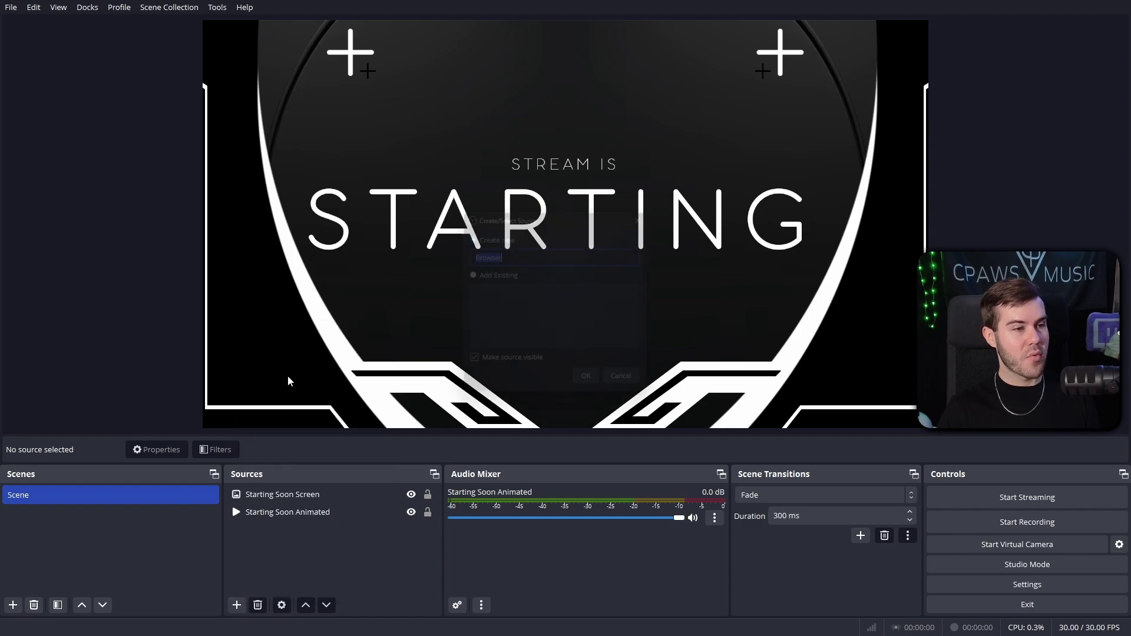
text(Multis)
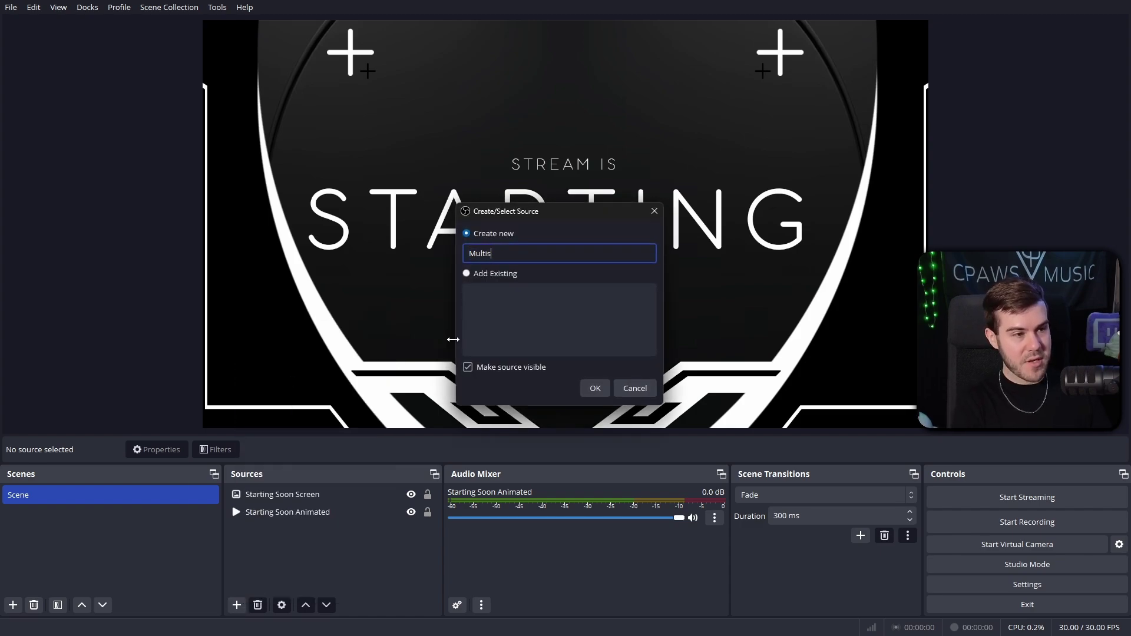
text(tream Alerts)
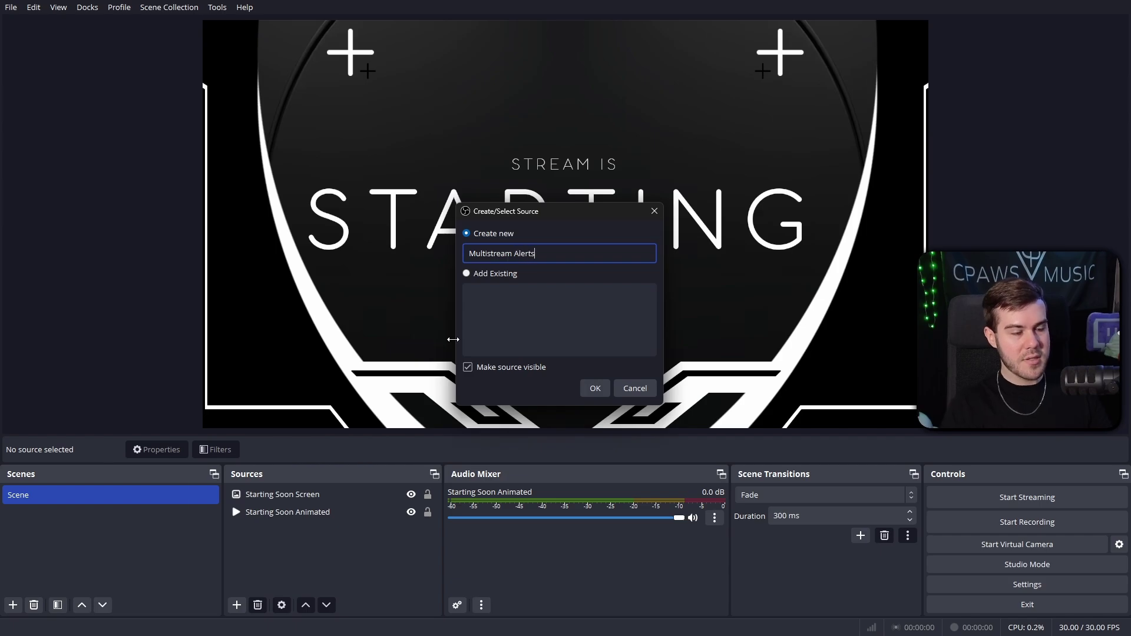
click(595, 388)
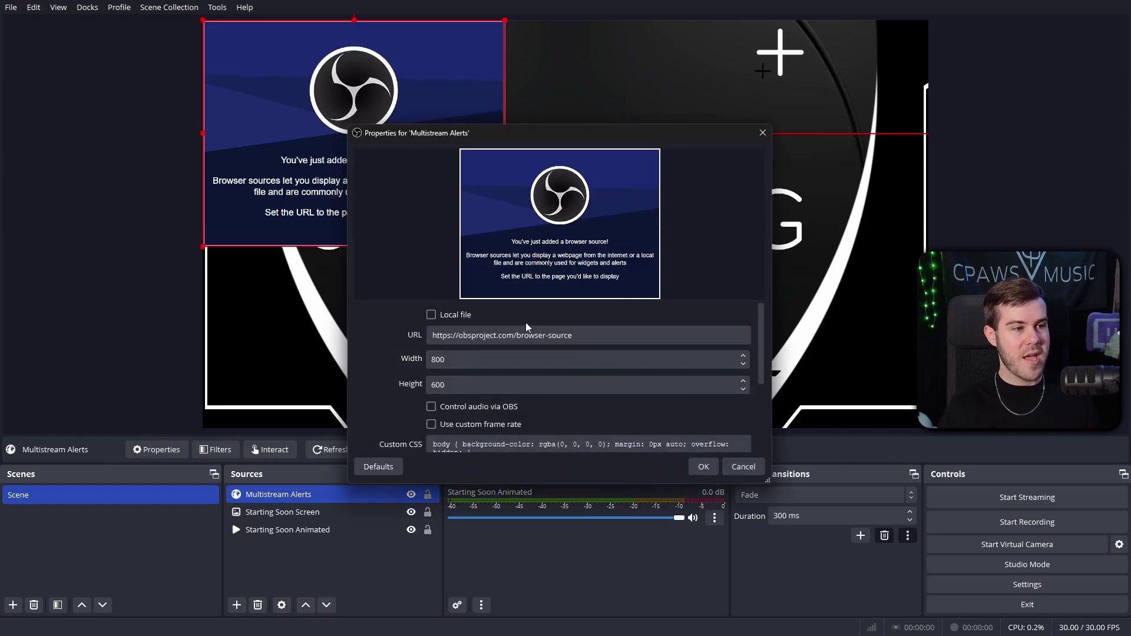
Paste the private BotRix alert URL as the browser source's URL, confirm, and place the source centred near the canvas's upper edge.
triple_click(465, 337)
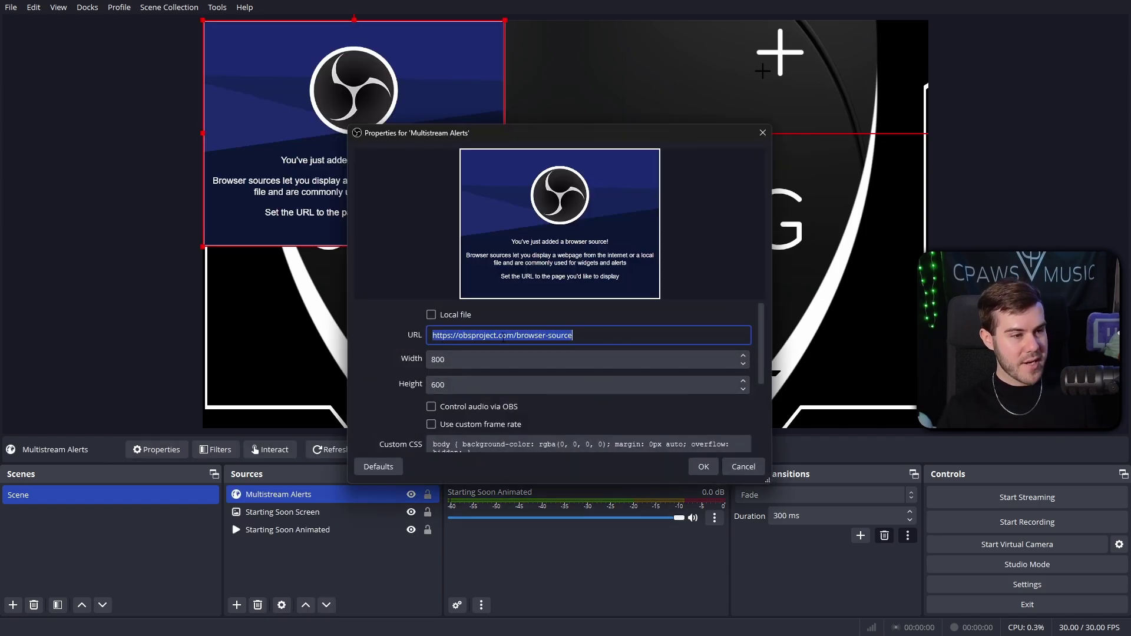
key(ctrl+v)
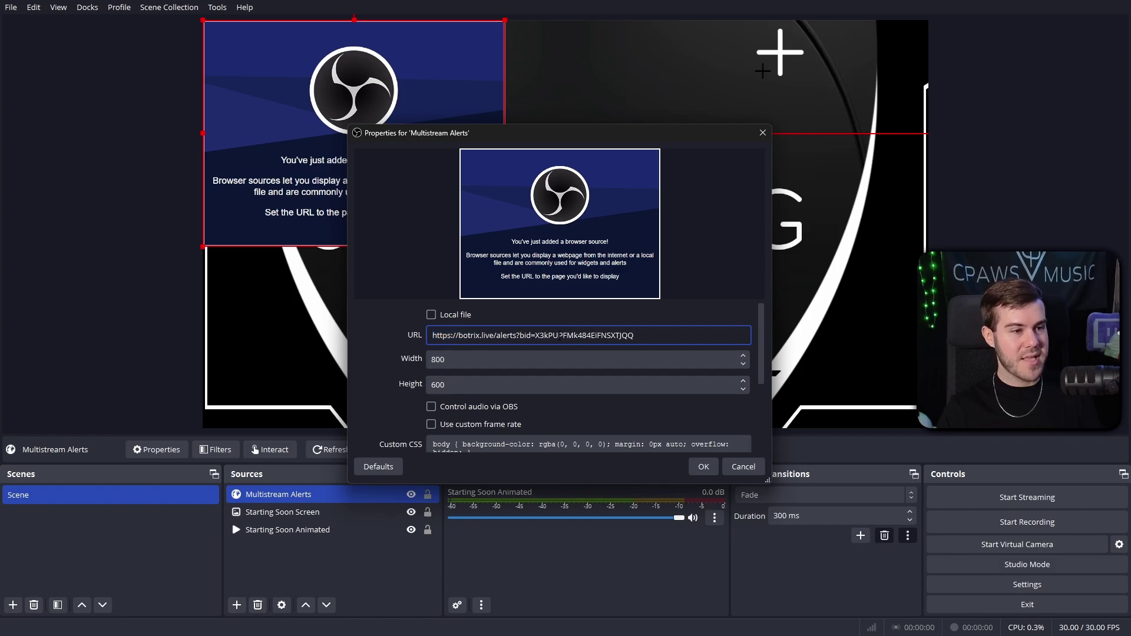
click(705, 467)
drag(312, 144, 587, 155)
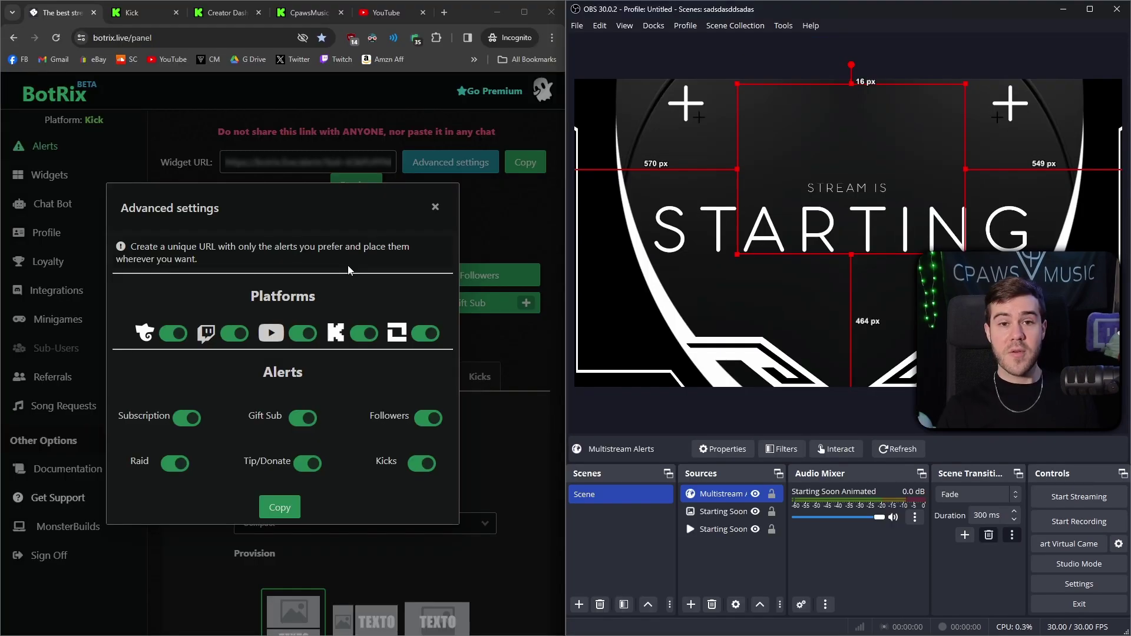
Close BotRix's advanced alert settings and switch the active platform to Twitch from the profile page.
click(435, 208)
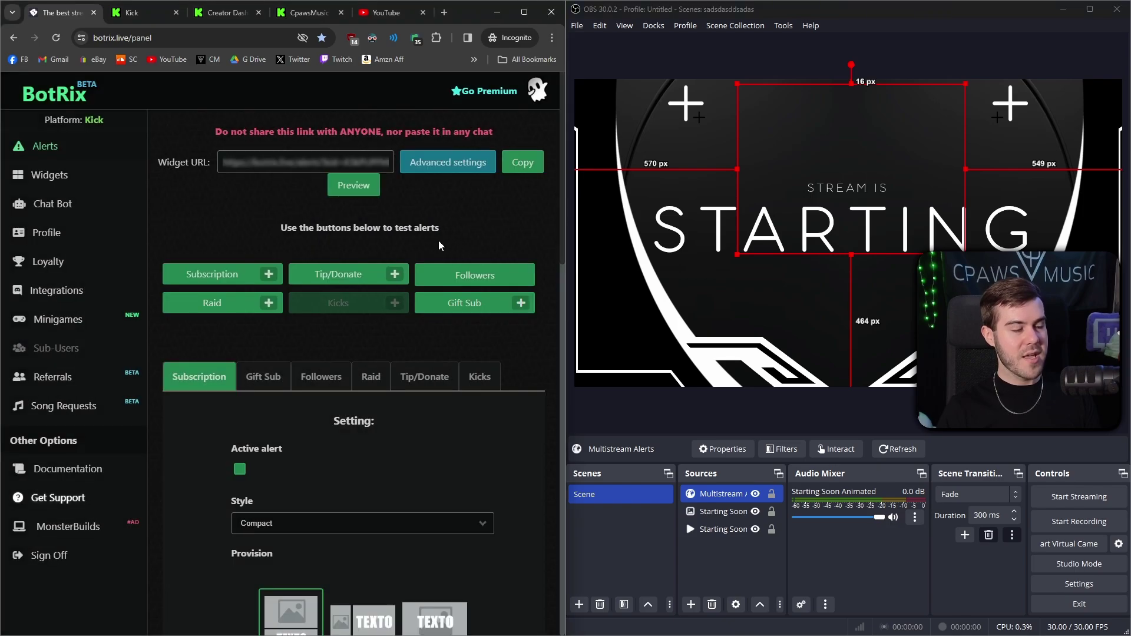
scroll(438, 239, down, 1)
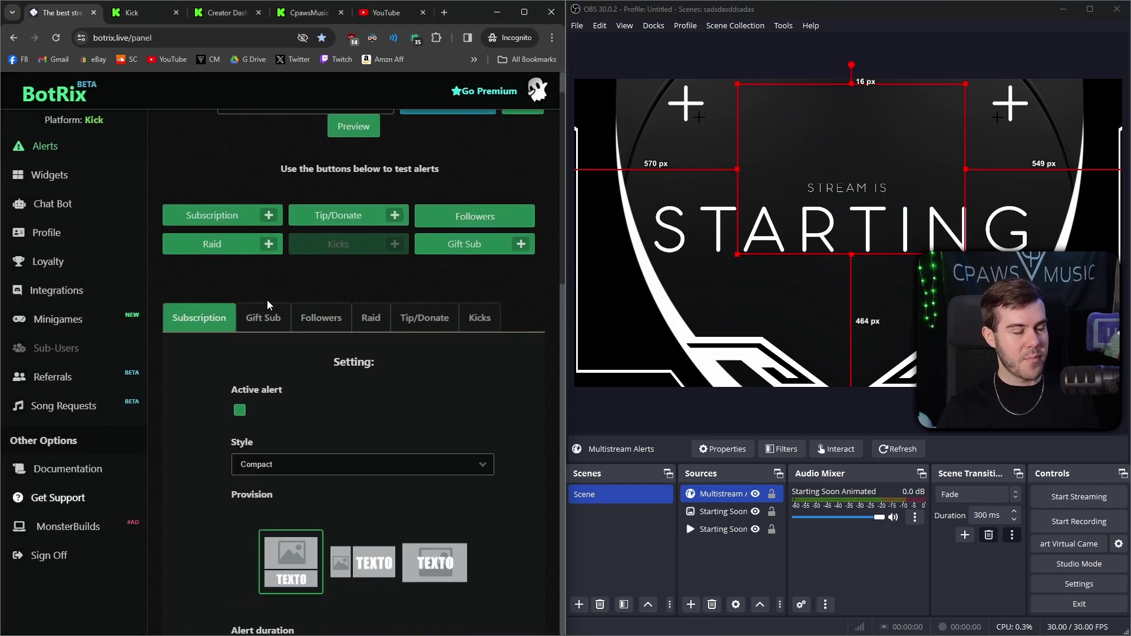
scroll(334, 366, up, 1)
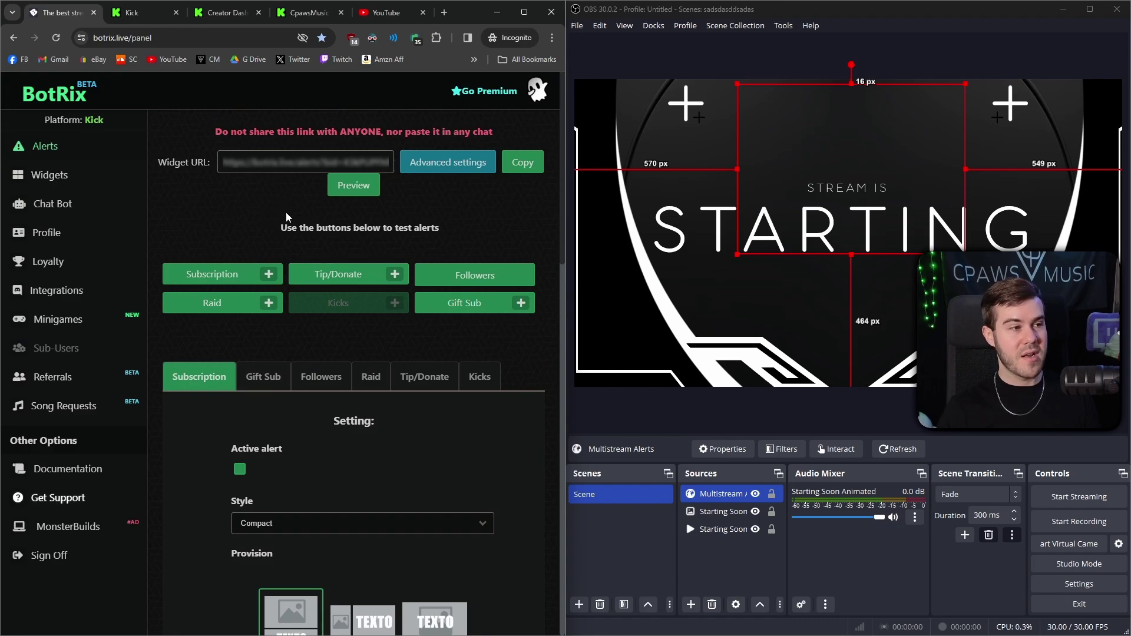
scroll(374, 227, down, 3)
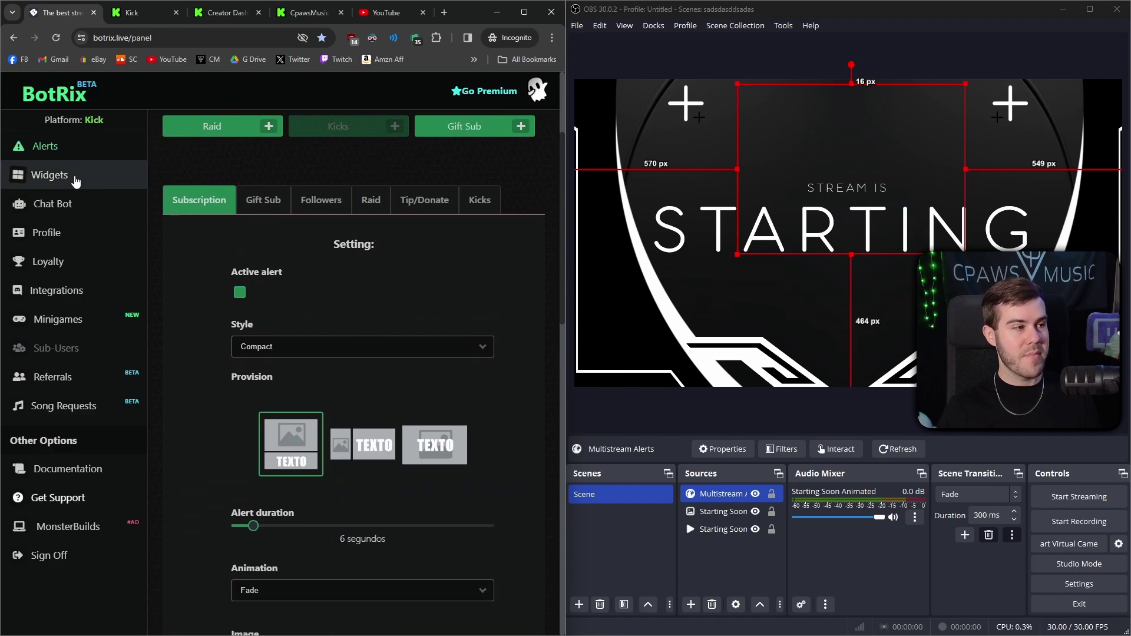
click(66, 234)
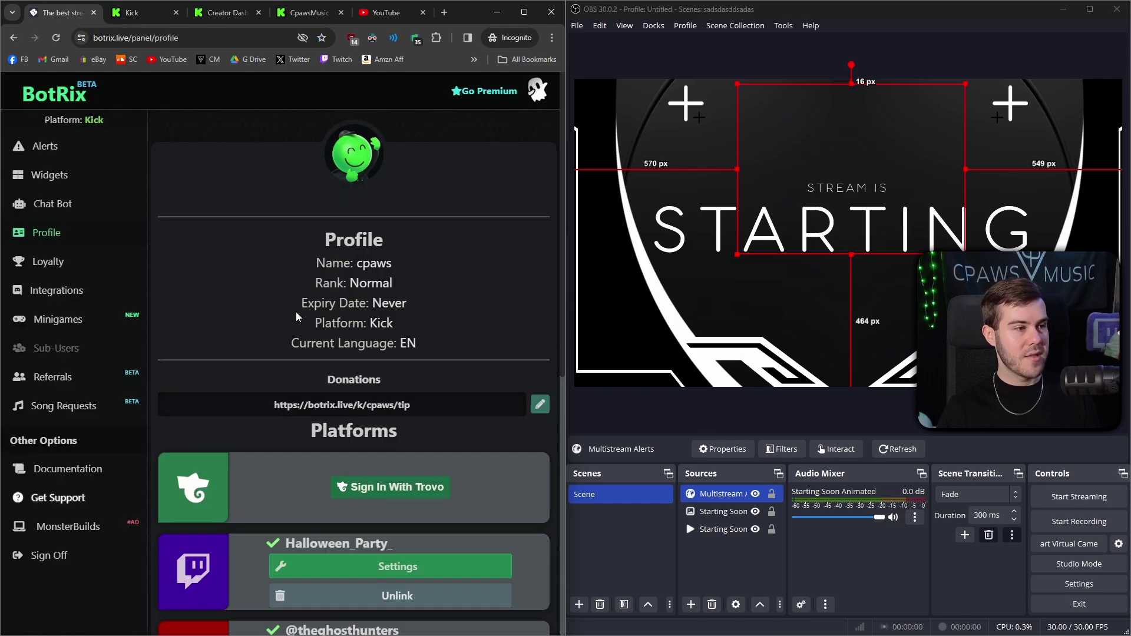
scroll(330, 353, down, 3)
click(354, 372)
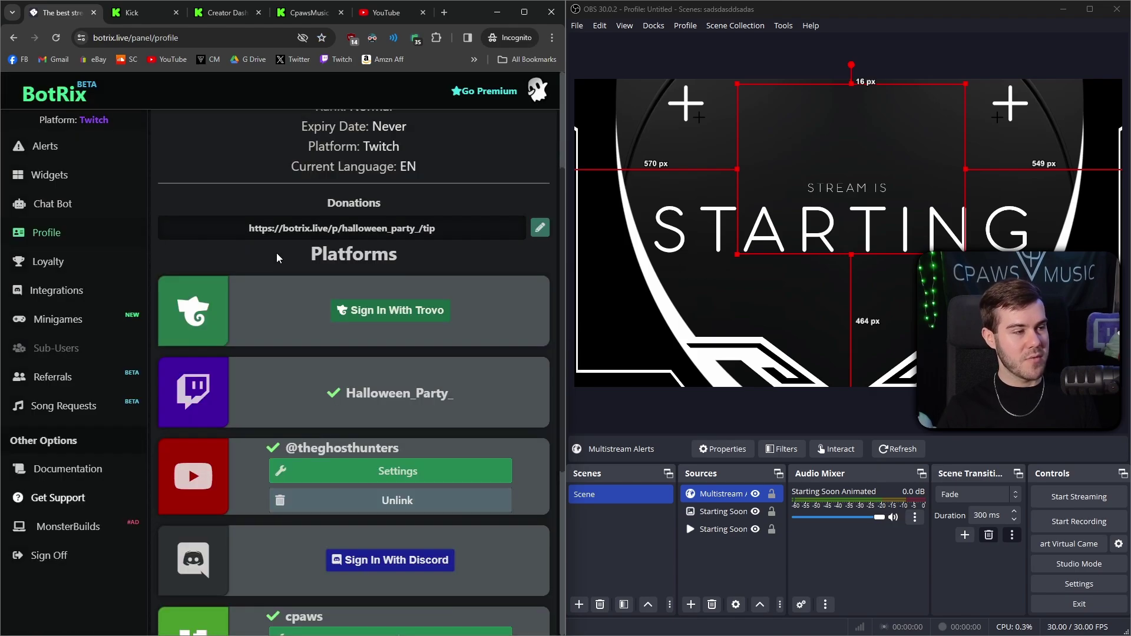
scroll(271, 370, up, 1)
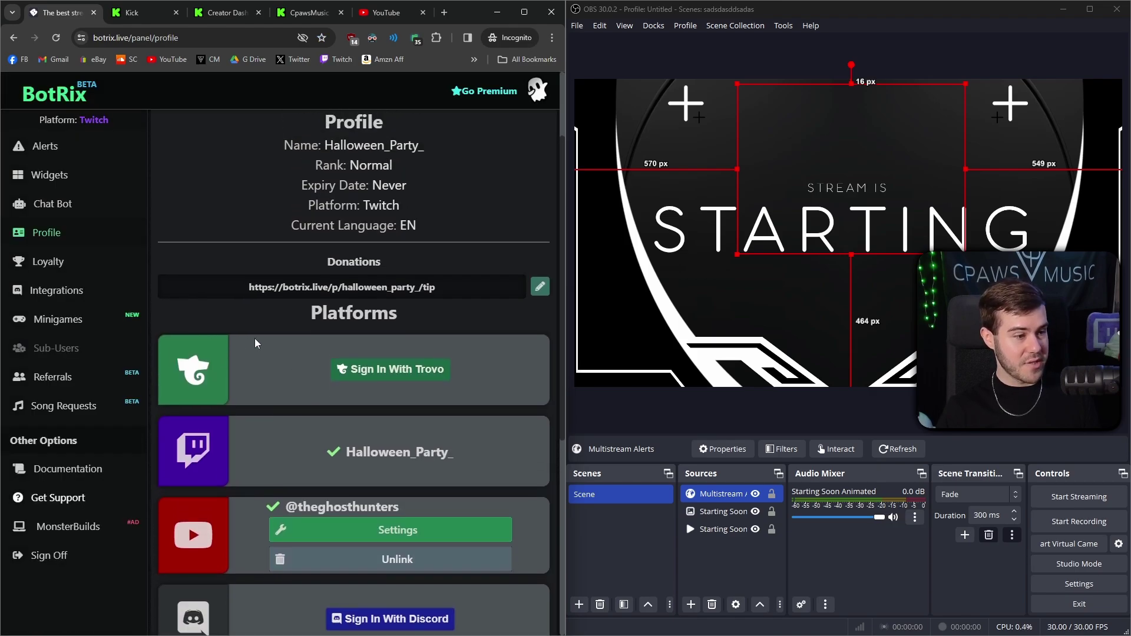
Open the Twitch alert settings for Followers and send test Followers and Raid alerts.
click(89, 154)
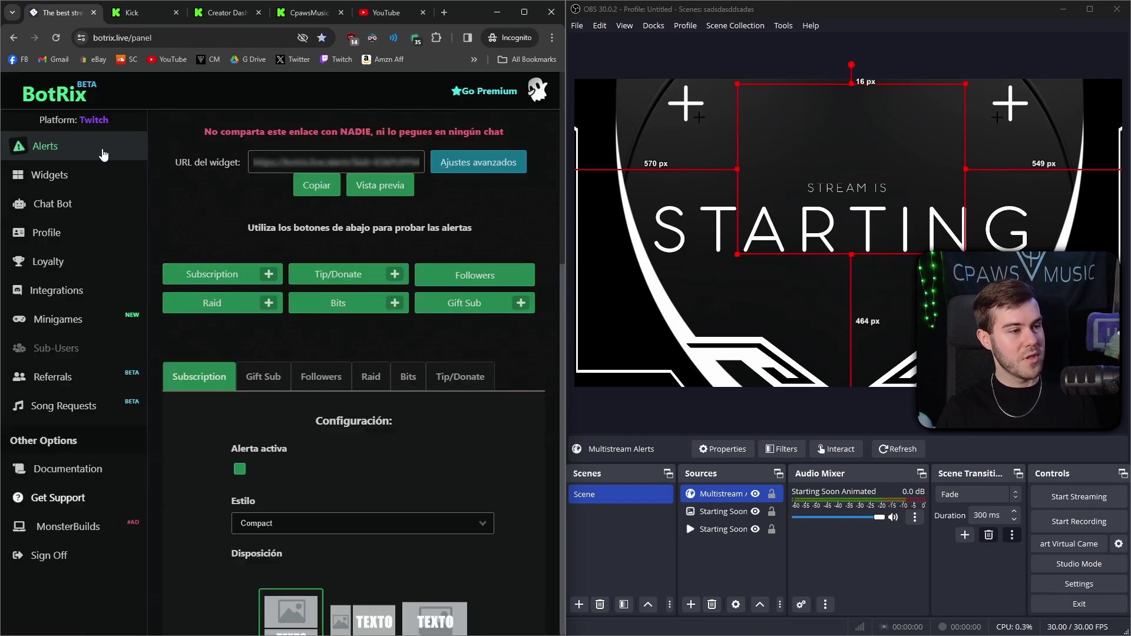
click(322, 377)
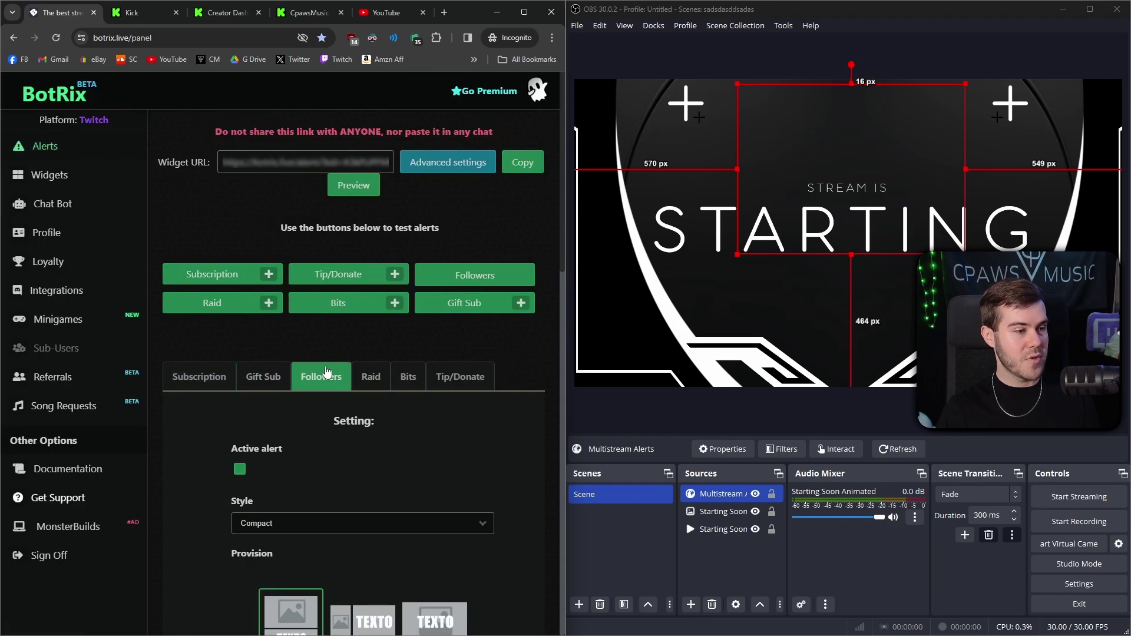
scroll(312, 335, down, 2)
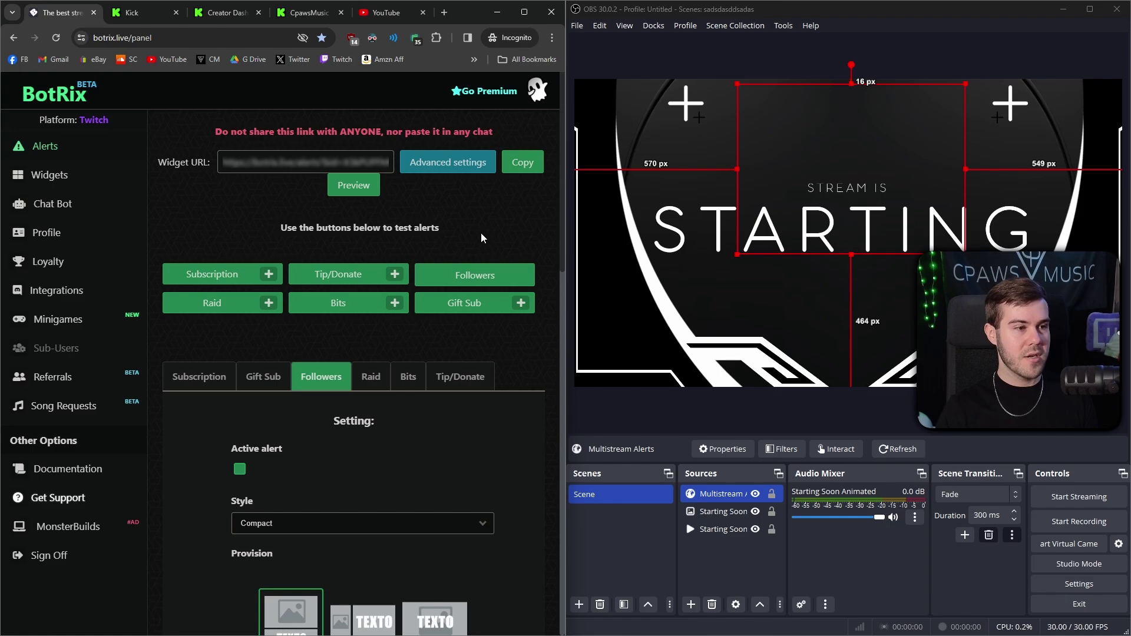
click(448, 275)
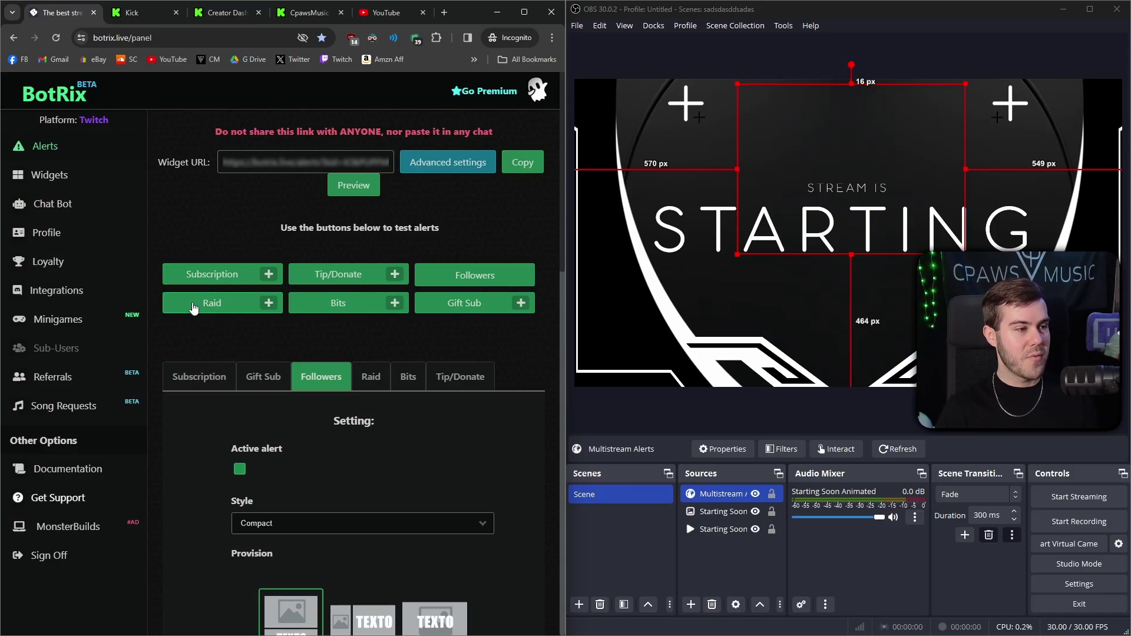
click(193, 306)
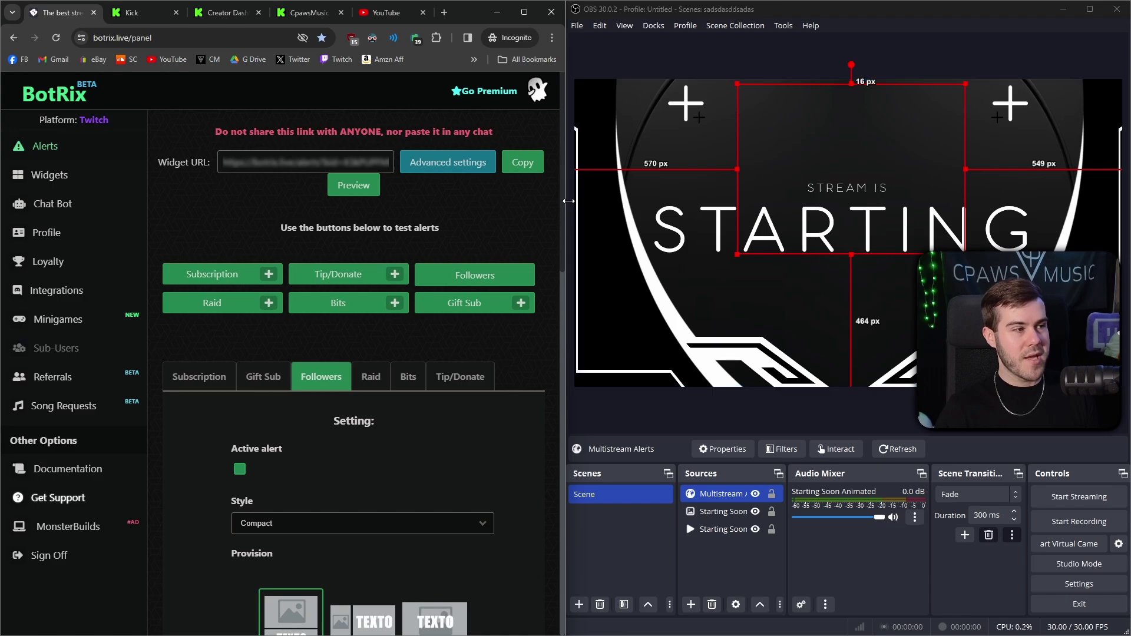
Switch the active platform to YouTube, show its Subscription alert settings and send a test Subscription alert.
click(89, 233)
scroll(246, 268, down, 7)
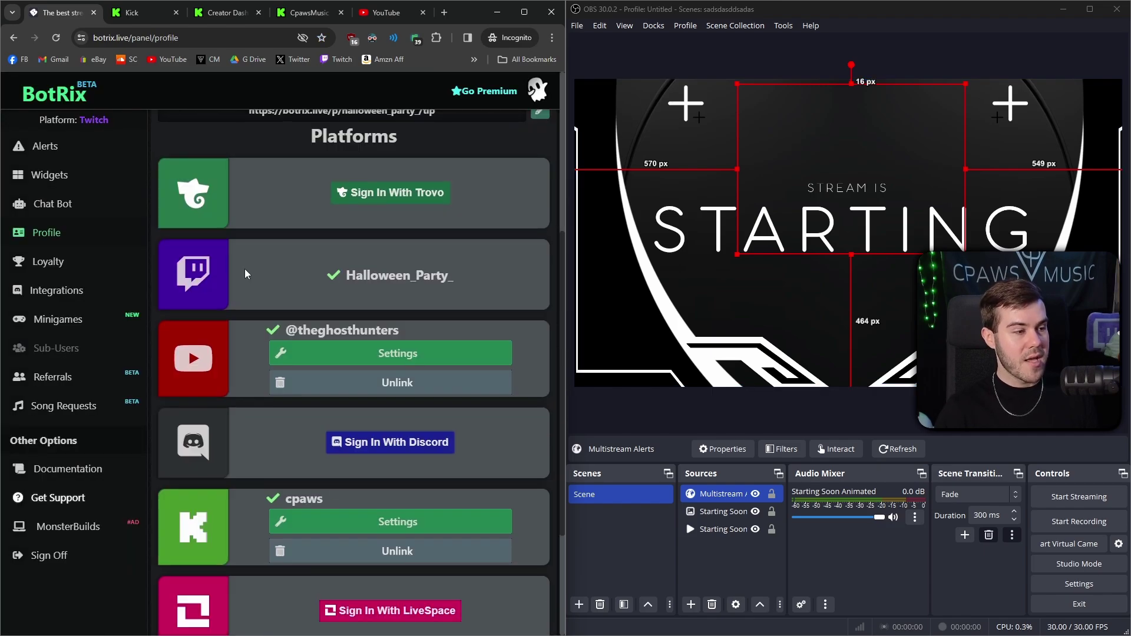
click(387, 233)
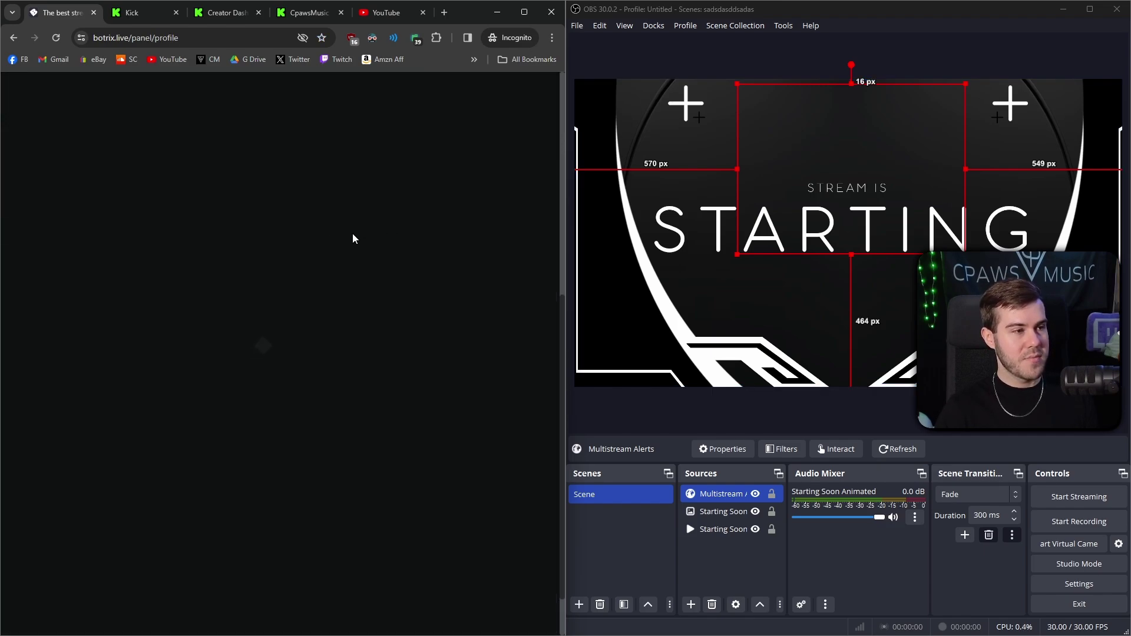
scroll(177, 247, up, 3)
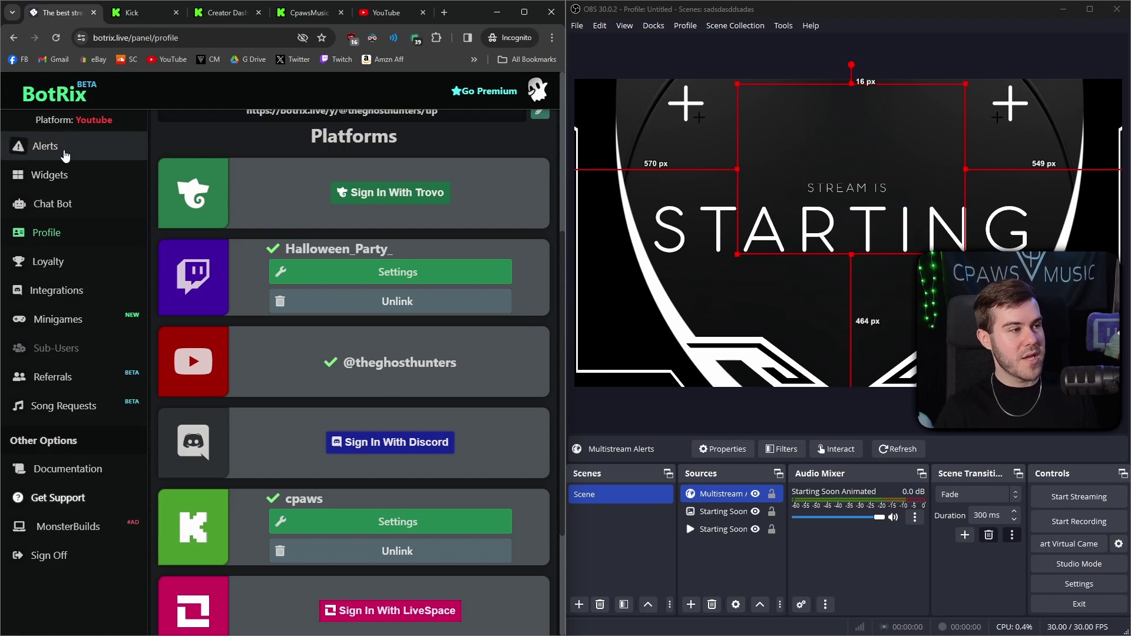
click(65, 154)
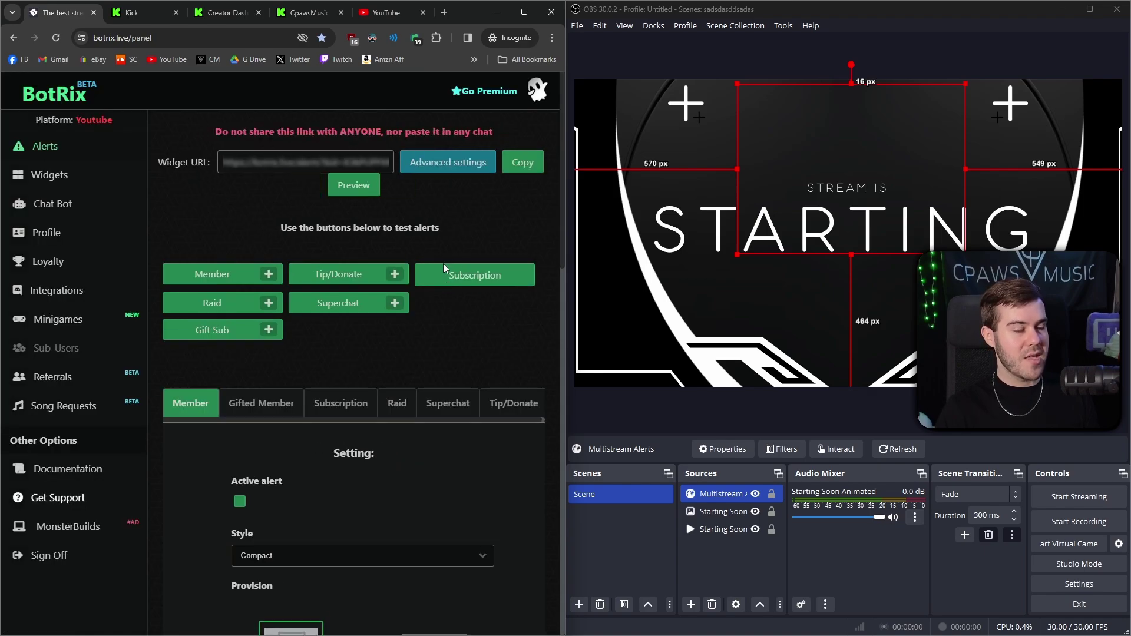
click(330, 404)
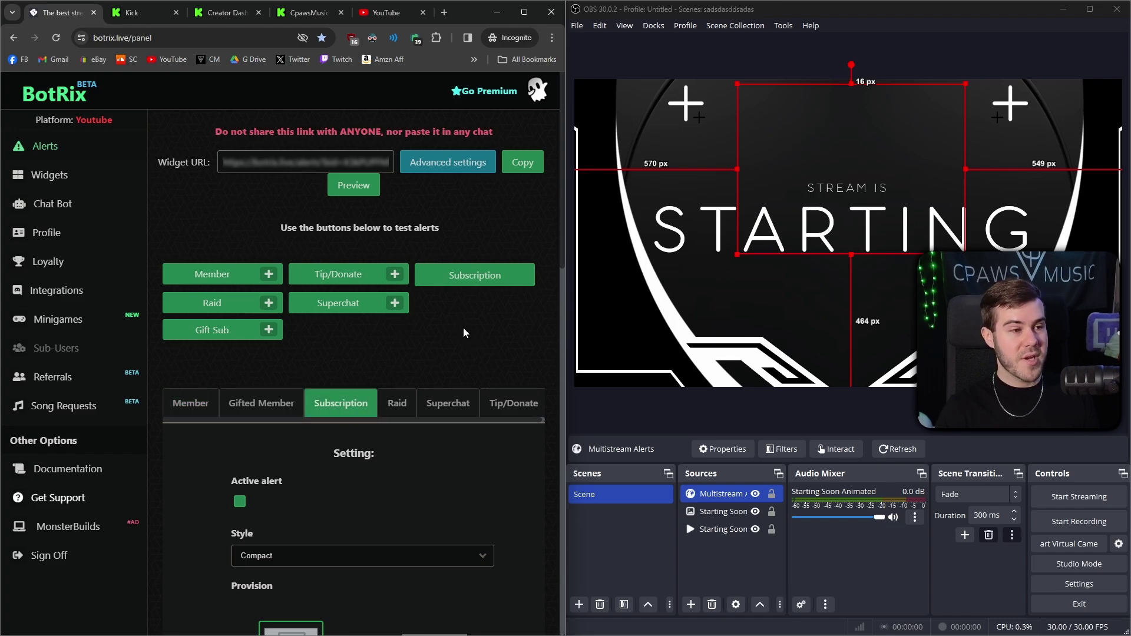
click(442, 284)
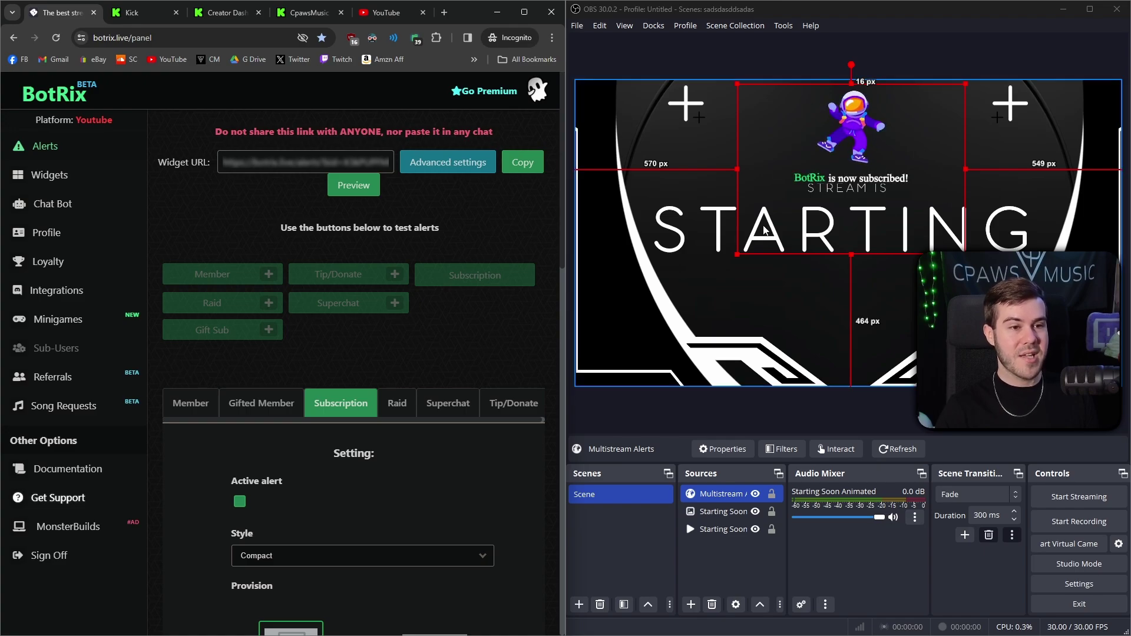
Switch the active platform to Kick, show its Followers alert settings and send a test Followers alert.
click(46, 232)
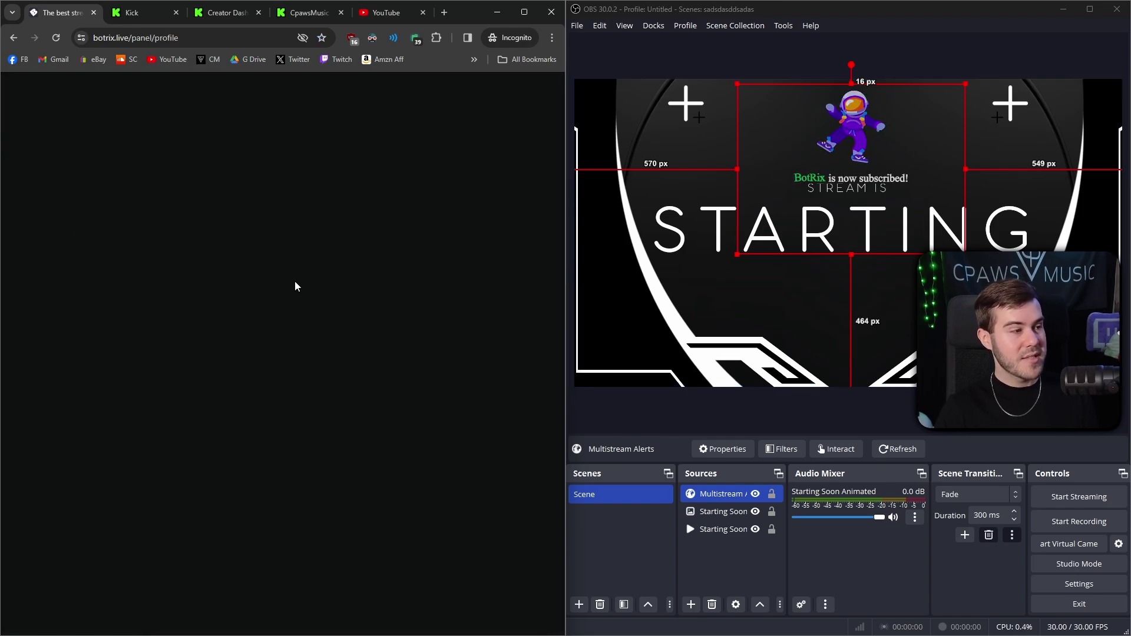
scroll(262, 378, down, 5)
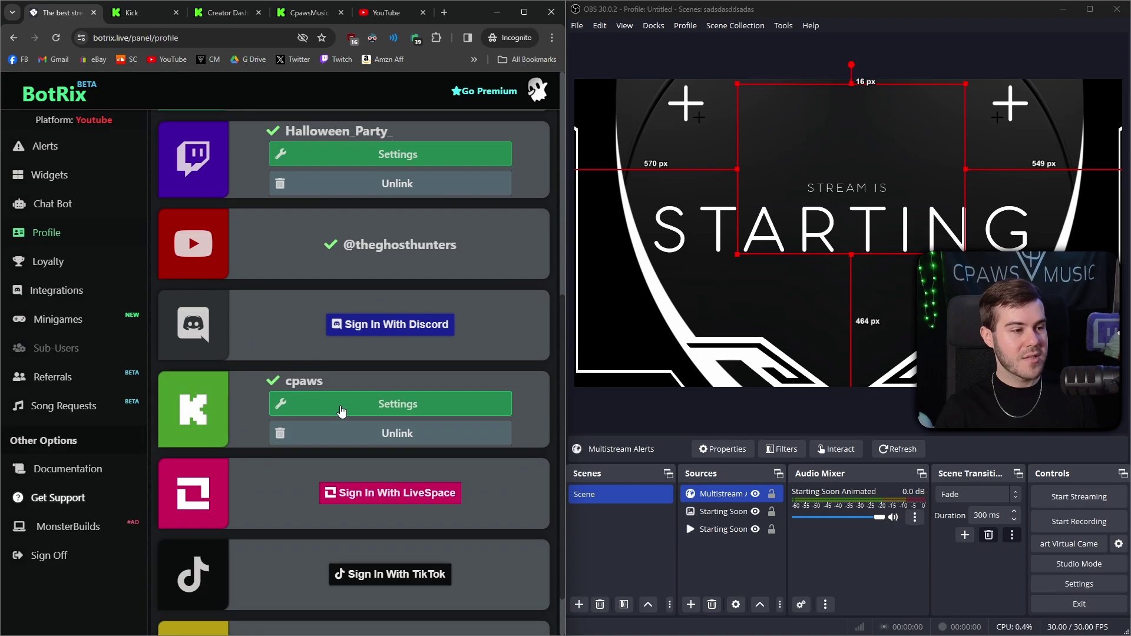
click(391, 404)
scroll(308, 344, up, 3)
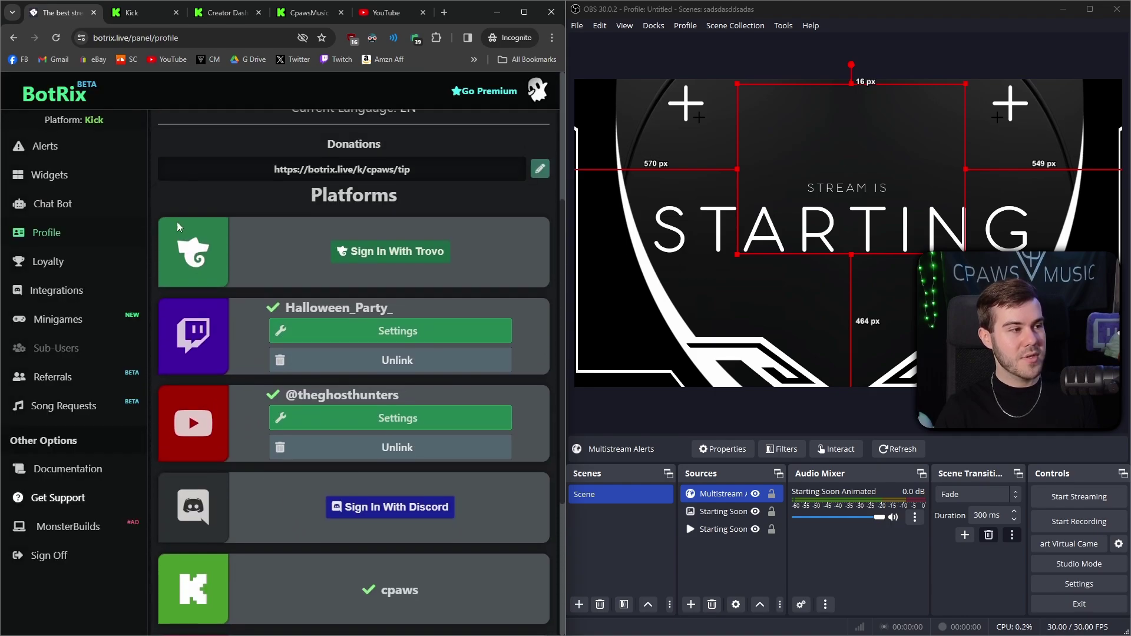
click(86, 148)
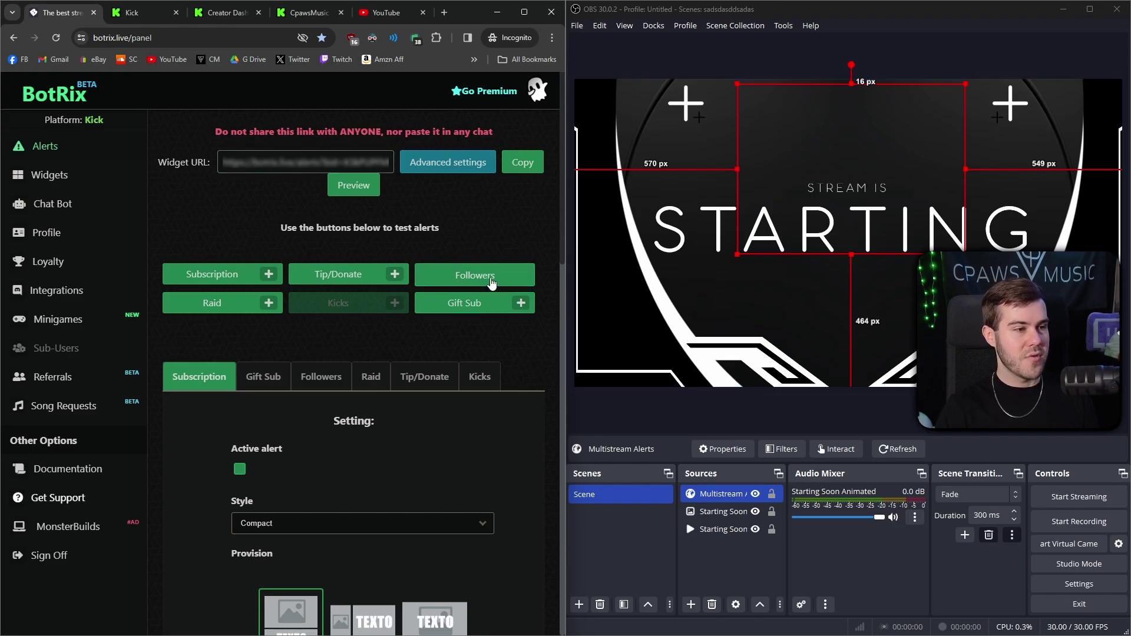
click(323, 384)
click(466, 274)
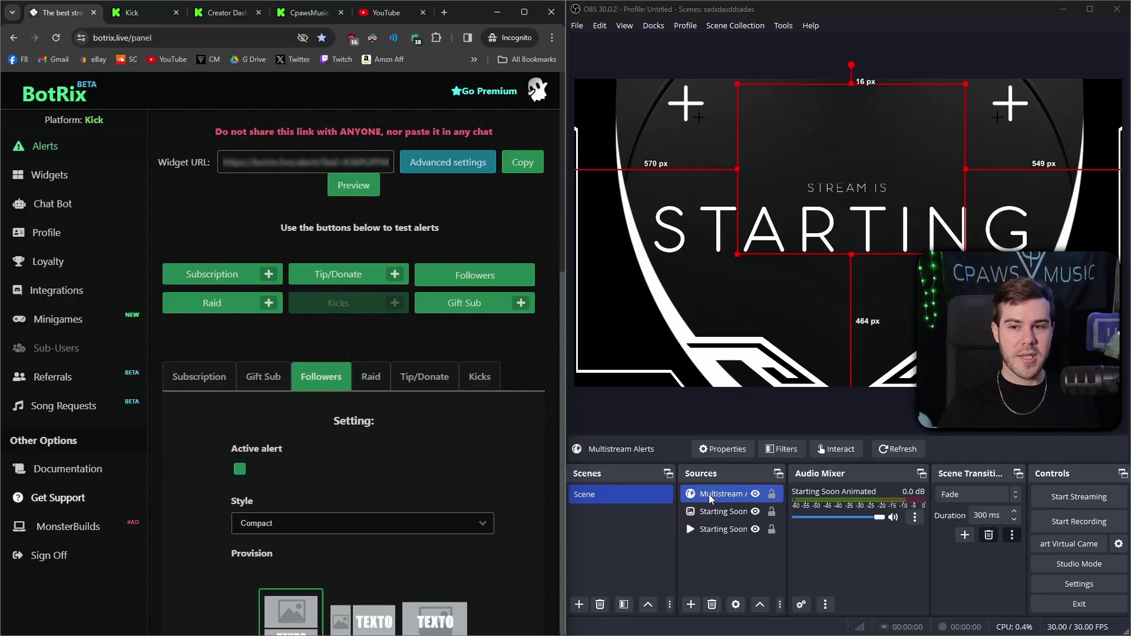
Enable Control audio via OBS for the Multistream Alerts source and send test Followers alerts from BotRix.
double_click(713, 493)
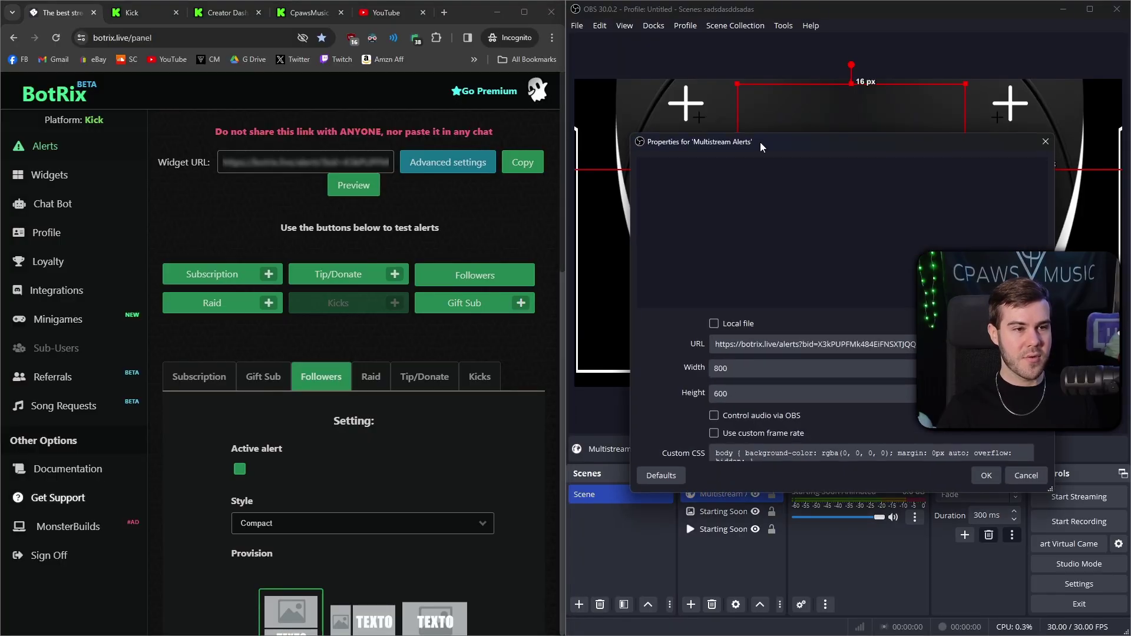
drag(761, 147, 759, 114)
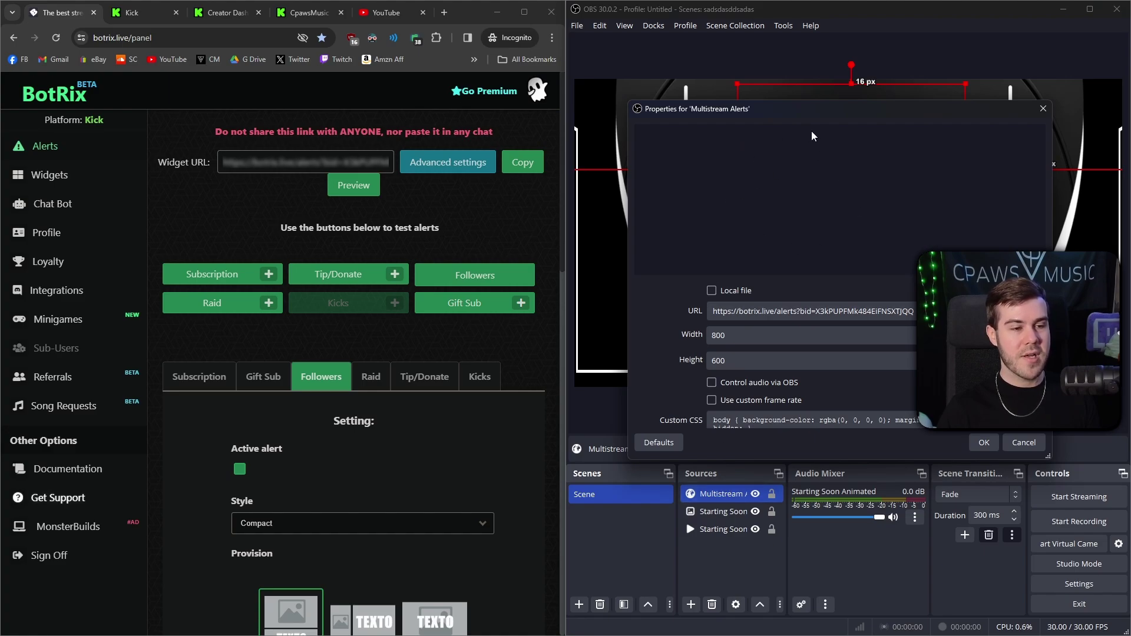
scroll(801, 373, down, 1)
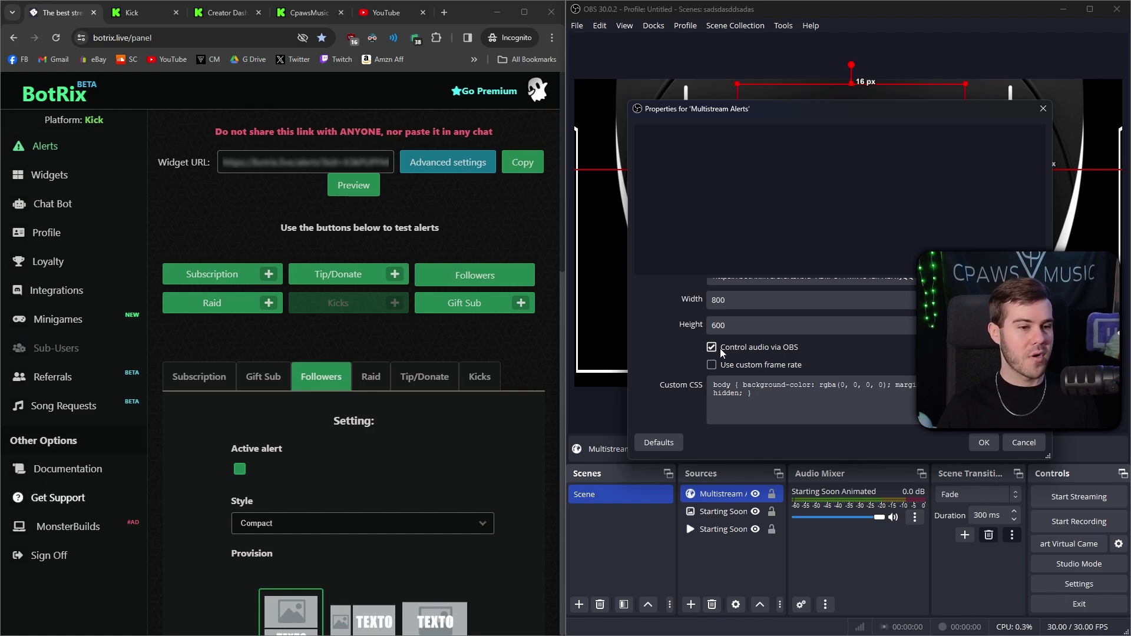
click(977, 443)
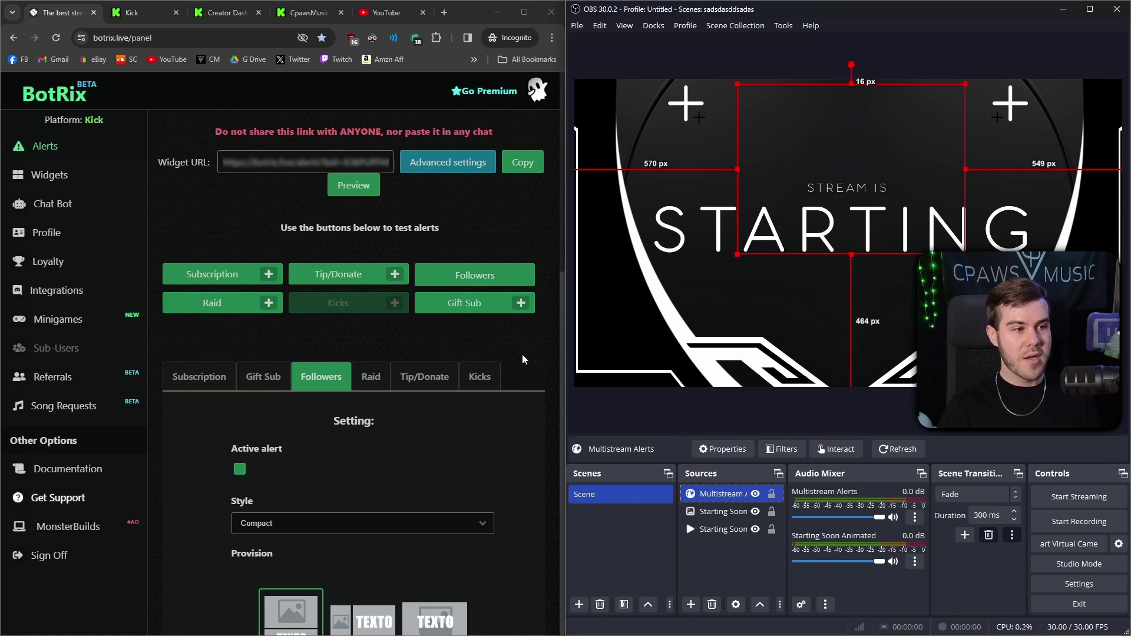
click(457, 271)
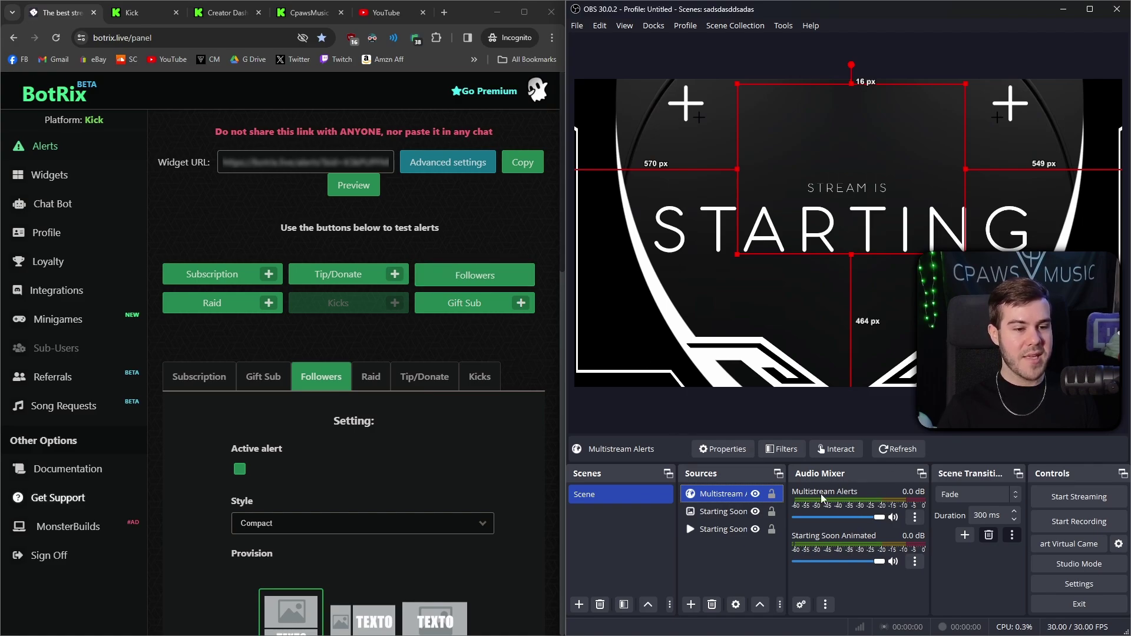
click(475, 275)
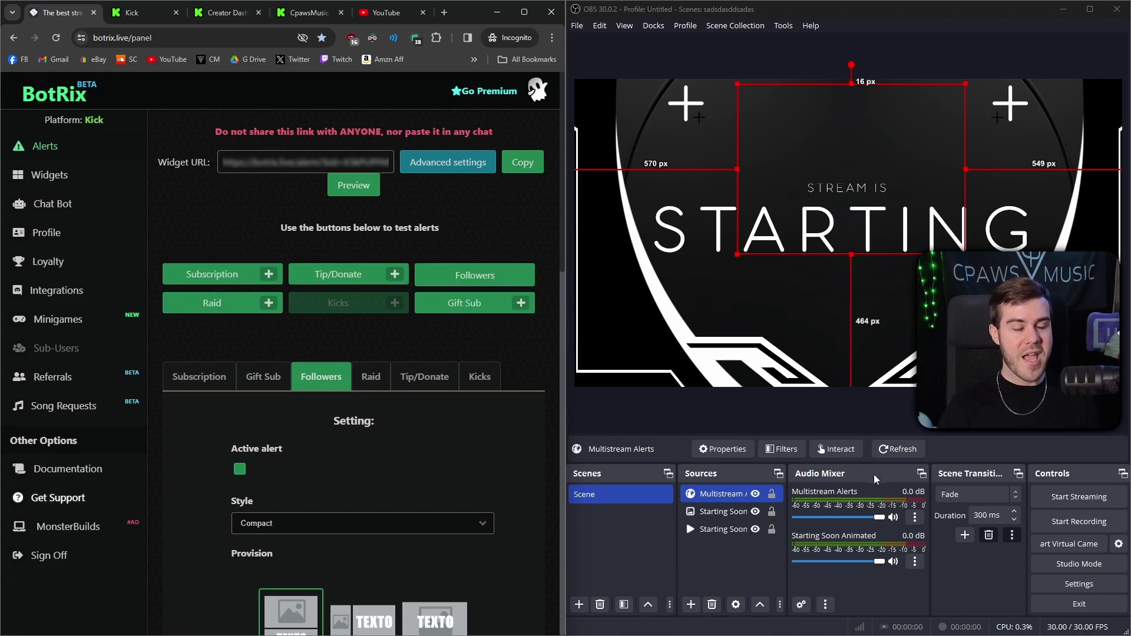
Set audio monitoring for the Multistream Alerts source to Monitor and Output and send a test Followers alert from BotRix.
click(915, 517)
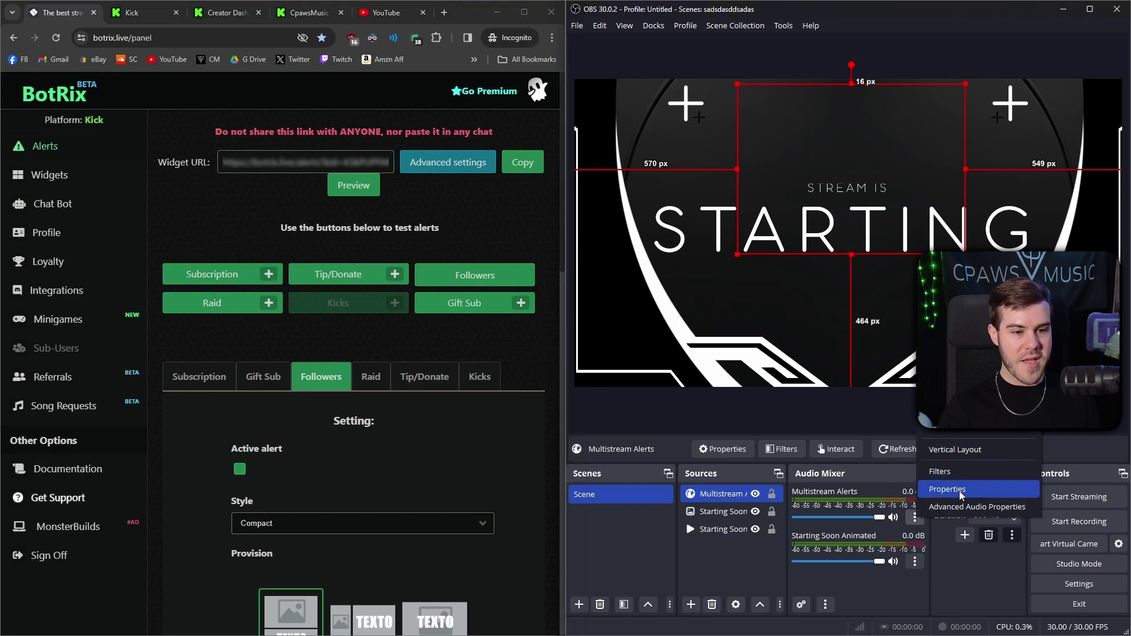
click(962, 508)
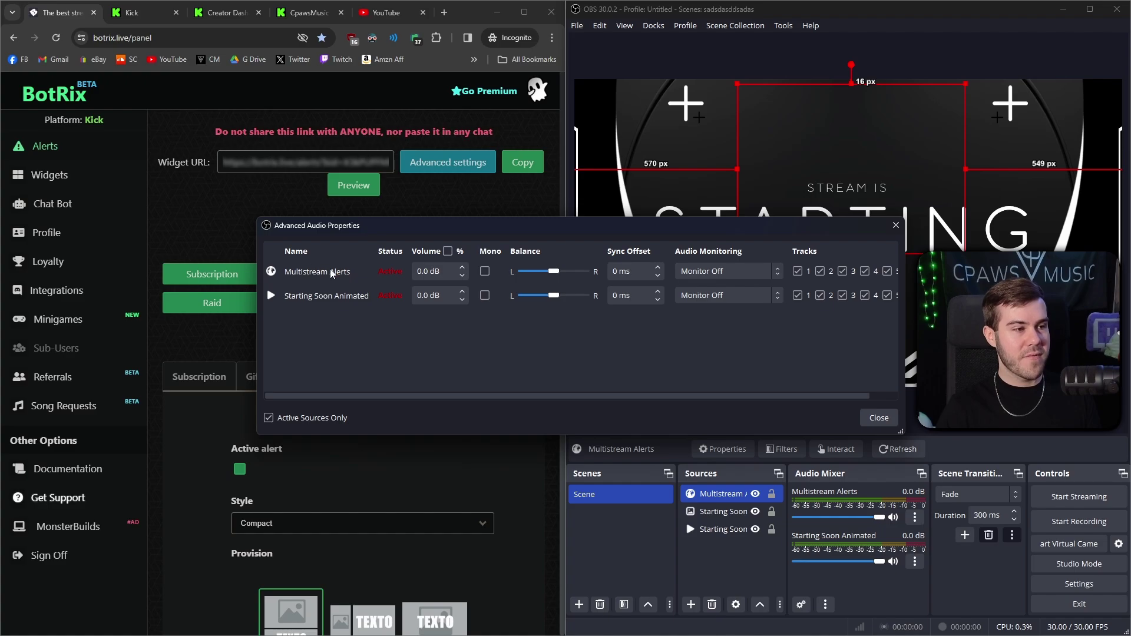
click(723, 275)
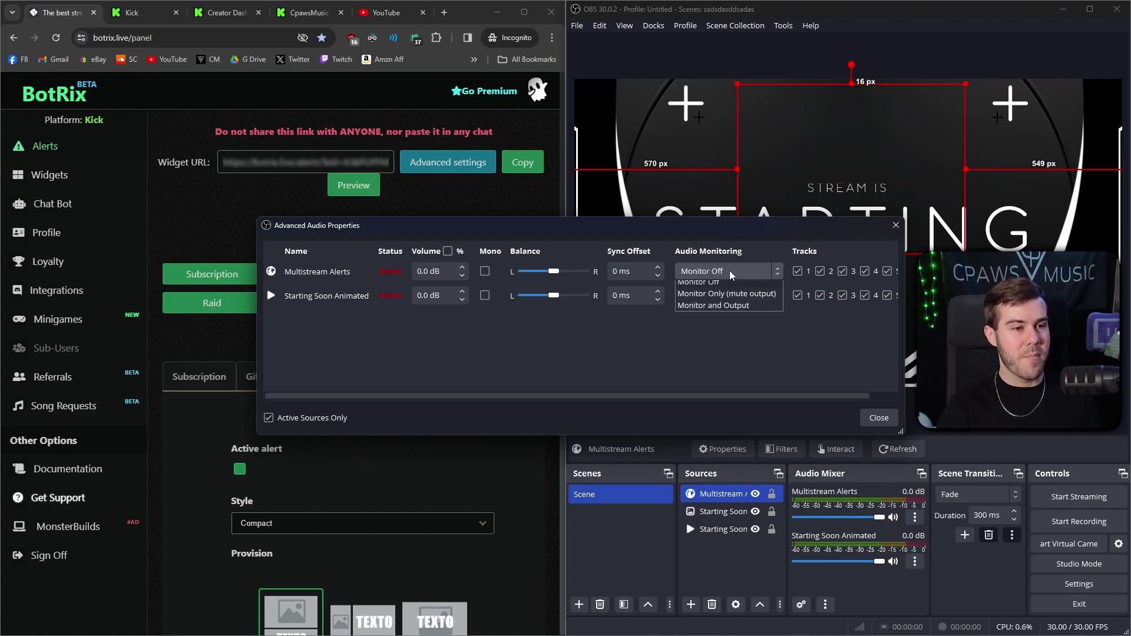
click(726, 311)
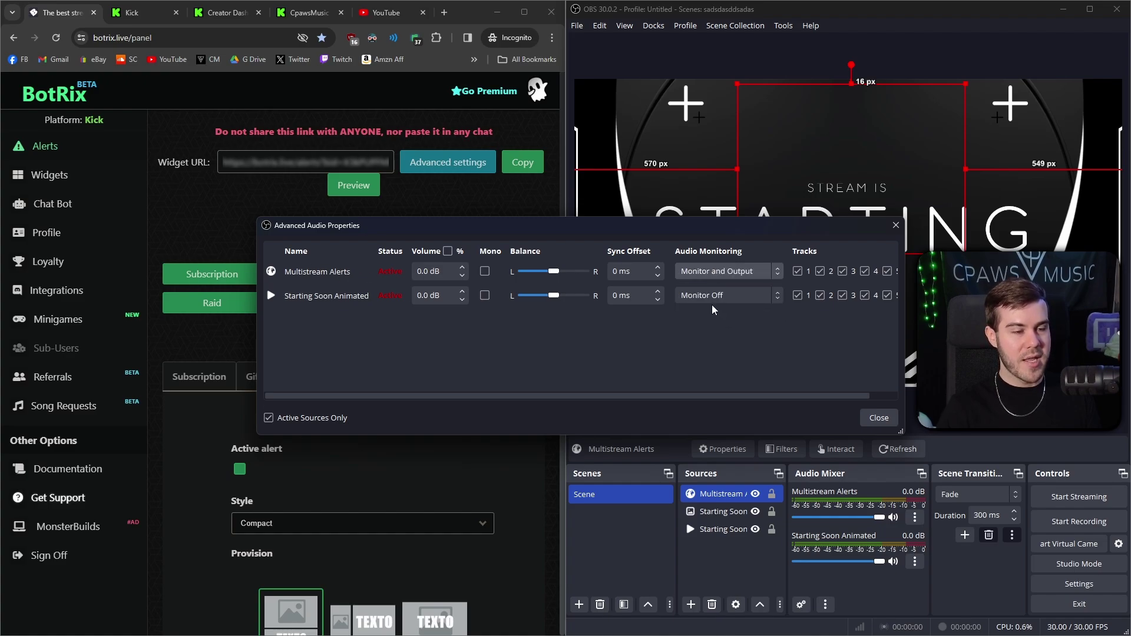
click(727, 273)
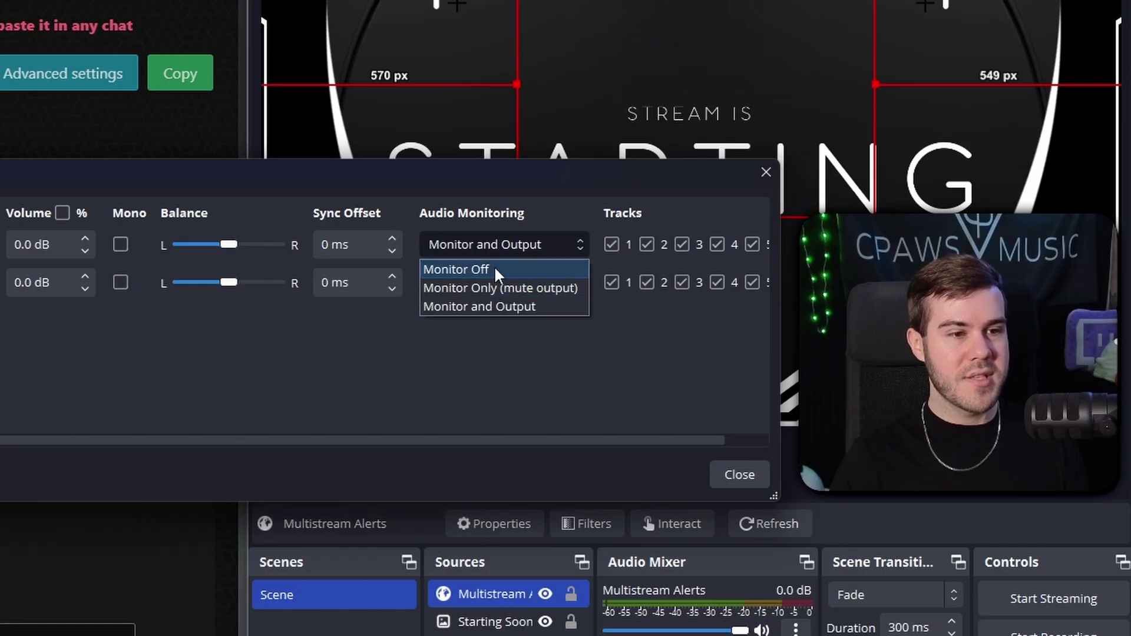
click(503, 307)
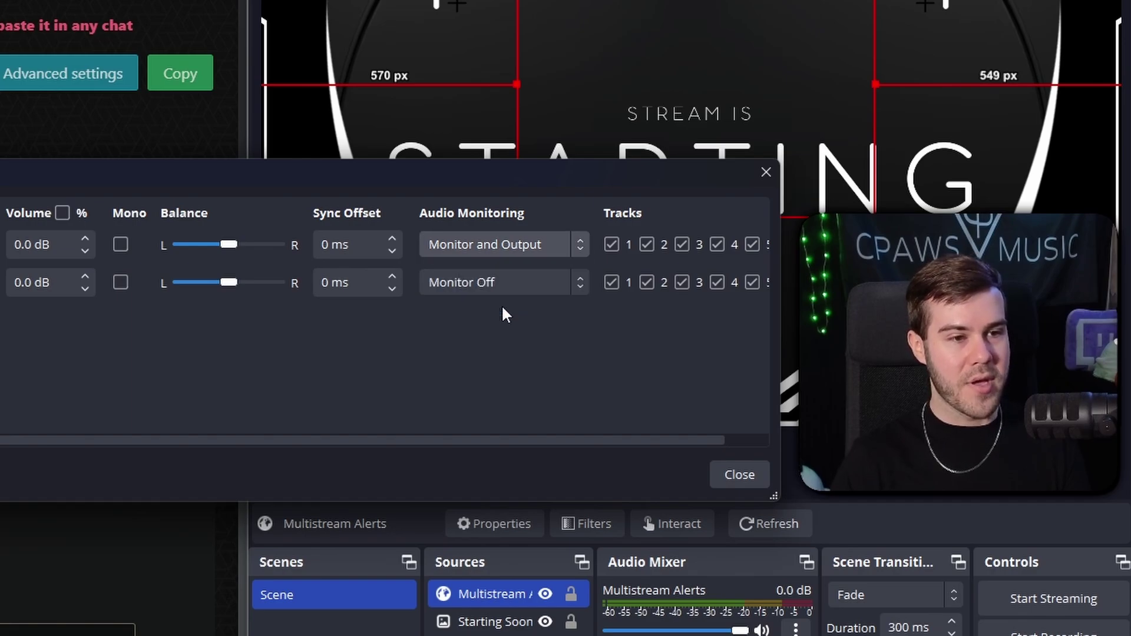
click(739, 476)
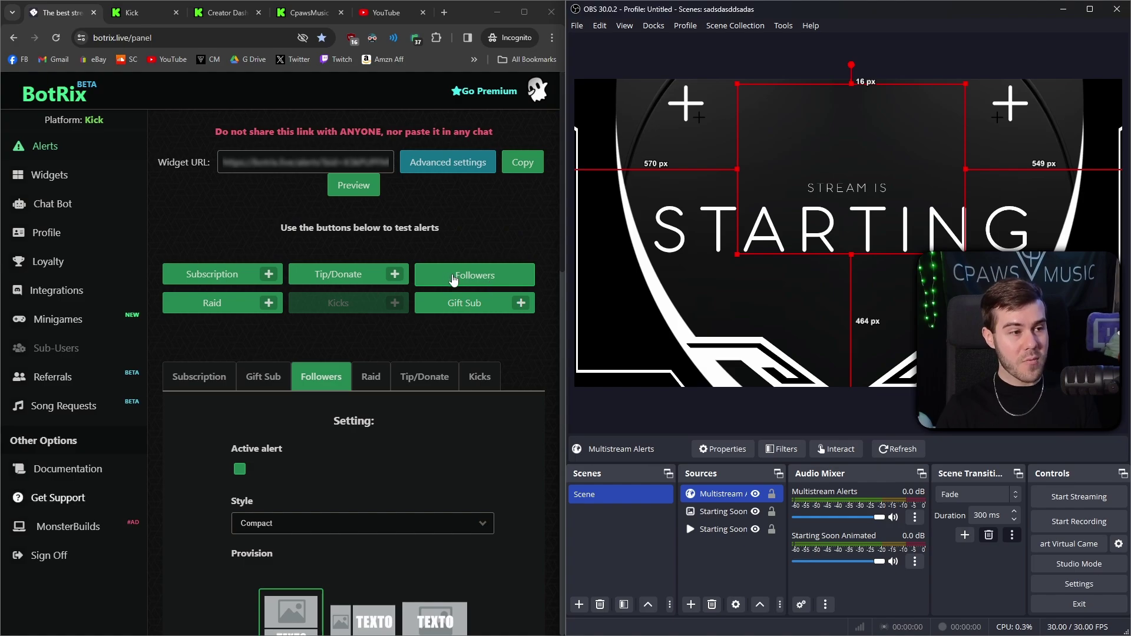
click(442, 277)
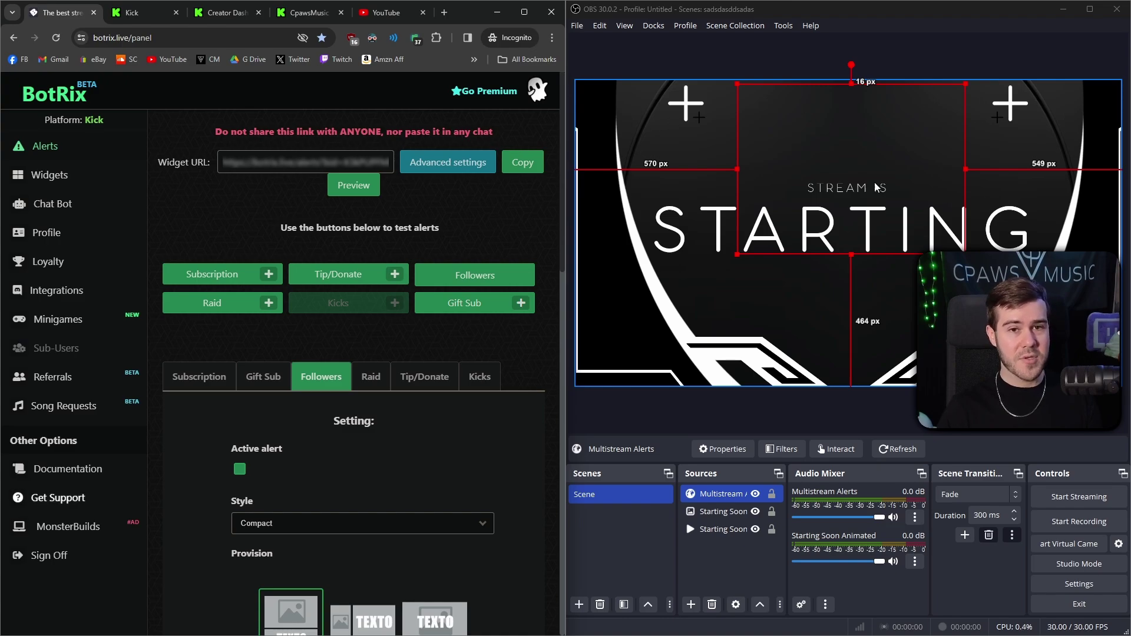
Show the advanced settings for the BotRix alerts URL and look through the source types that OBS can add.
click(447, 168)
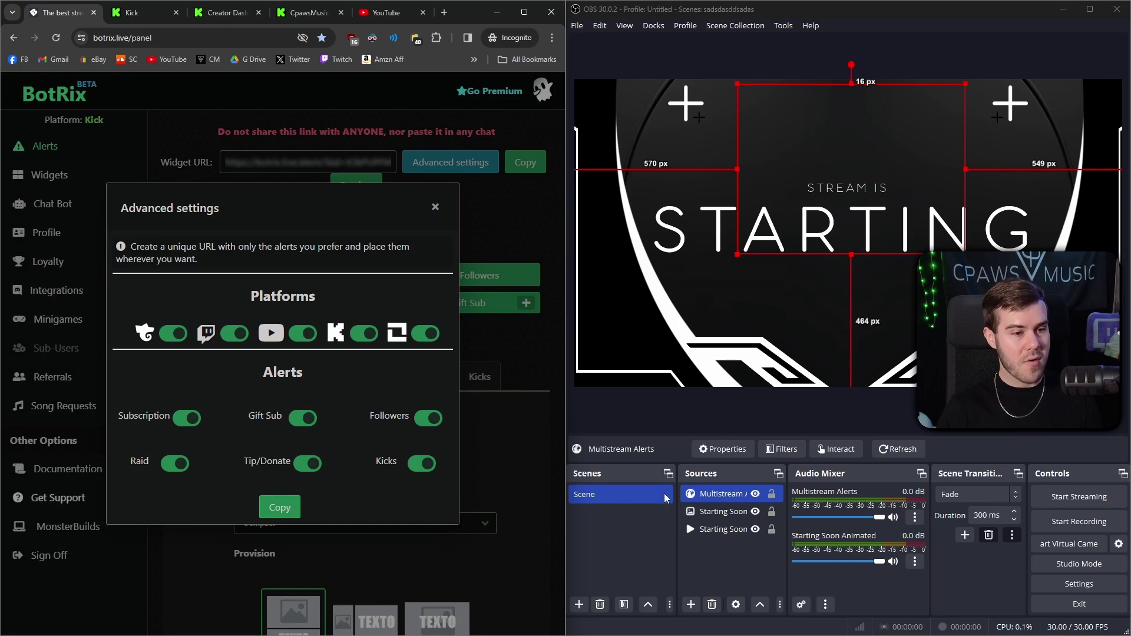
click(691, 604)
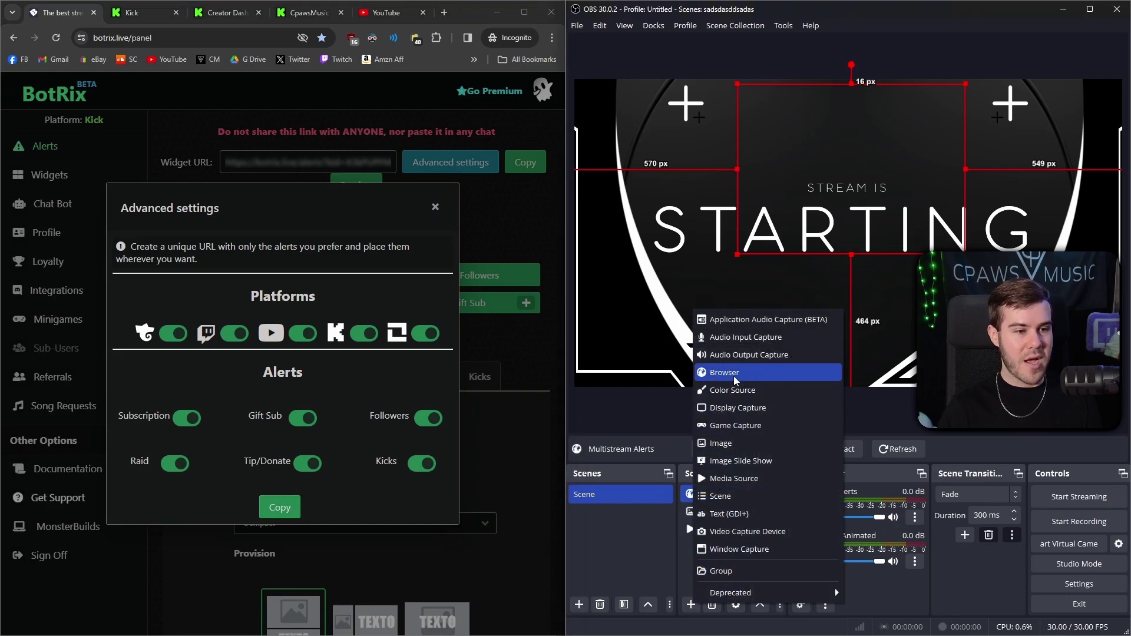
click(804, 299)
key(Escape)
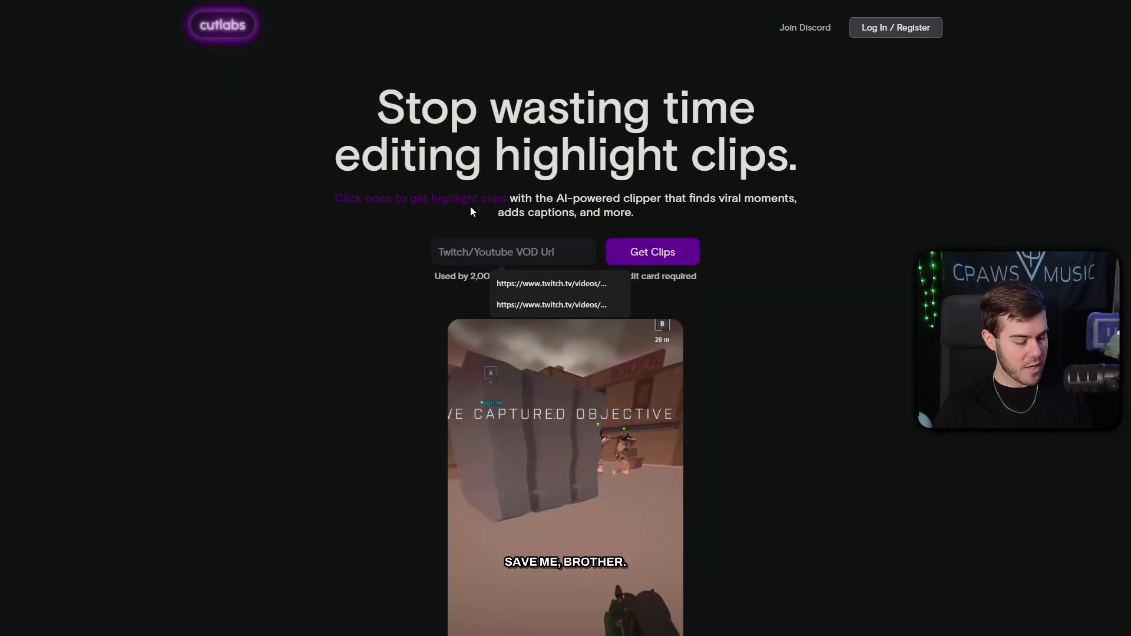
Switch to the Cutlabs website, paste the stream's VOD URL and request highlight clips from it.
key(ctrl+v)
click(653, 253)
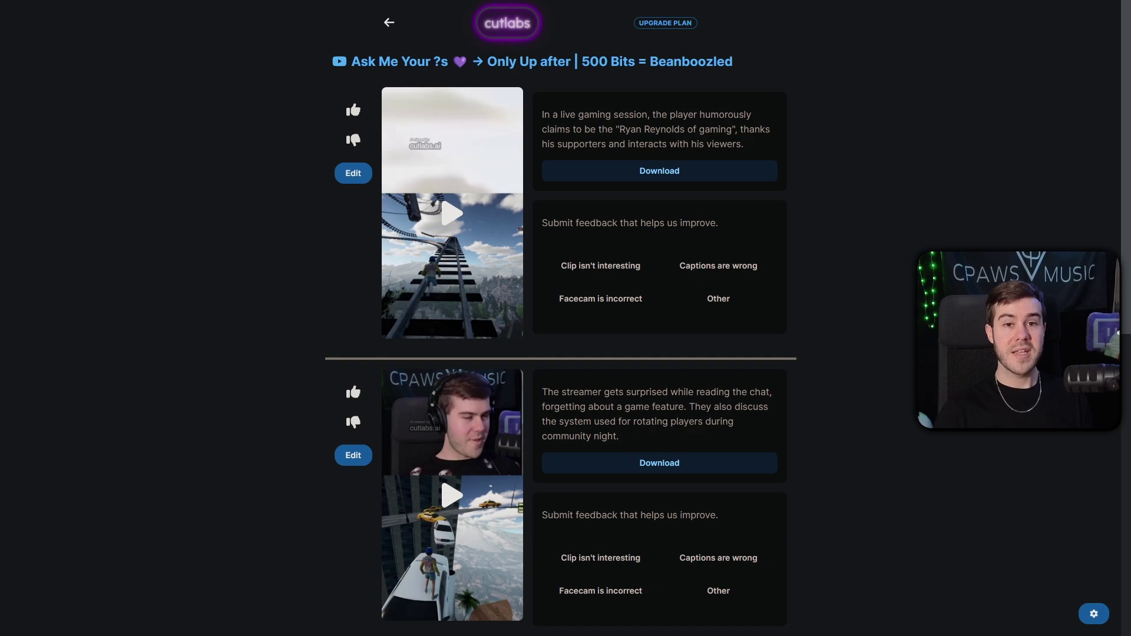
Browse the generated highlight clips and open the one about triumph over a challenging obstacle for editing.
scroll(860, 265, down, 9)
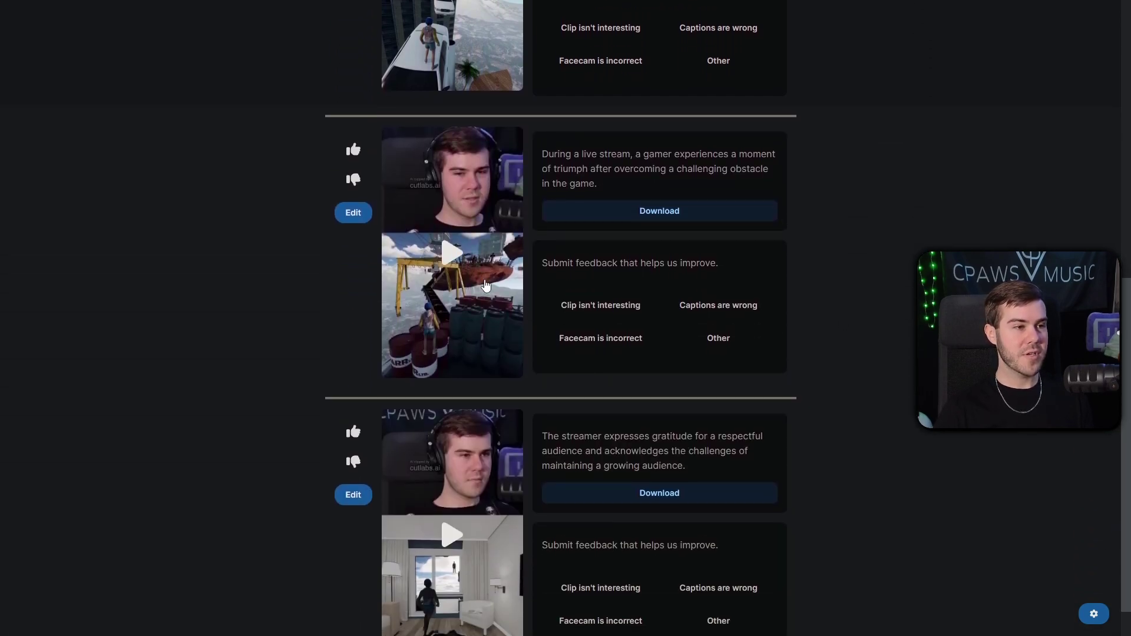
scroll(526, 331, down, 1)
scroll(534, 334, up, 3)
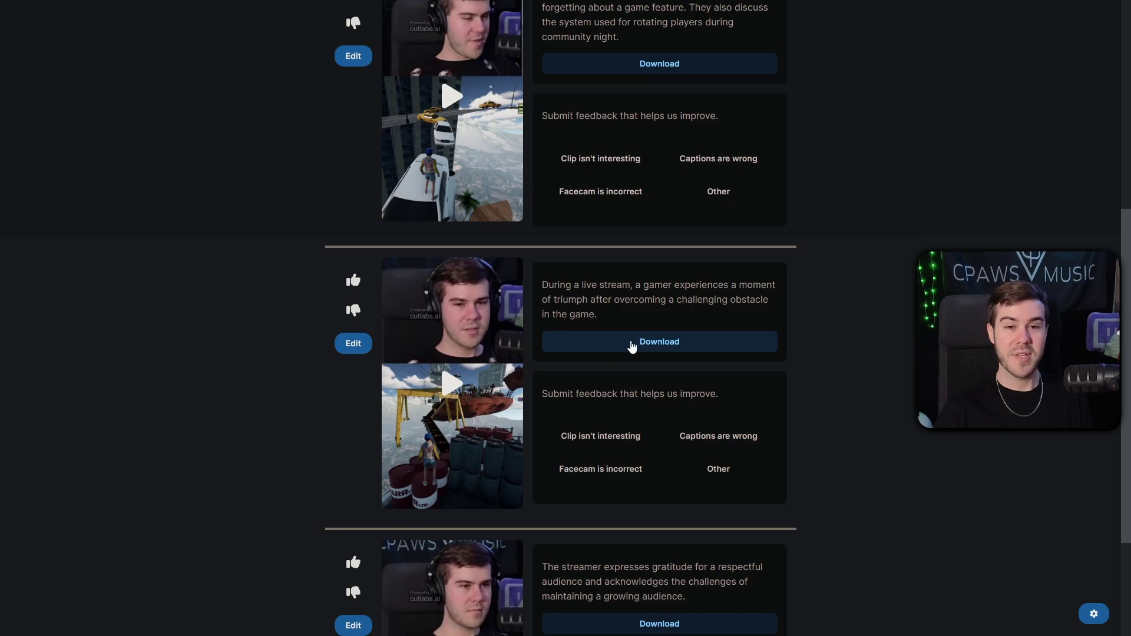
click(354, 344)
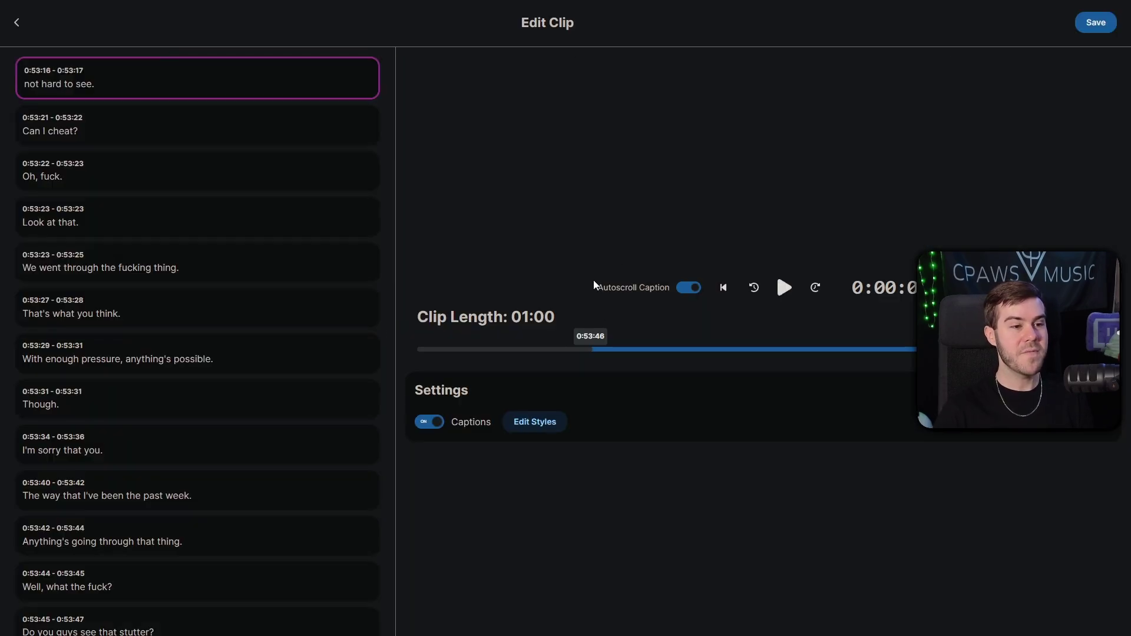